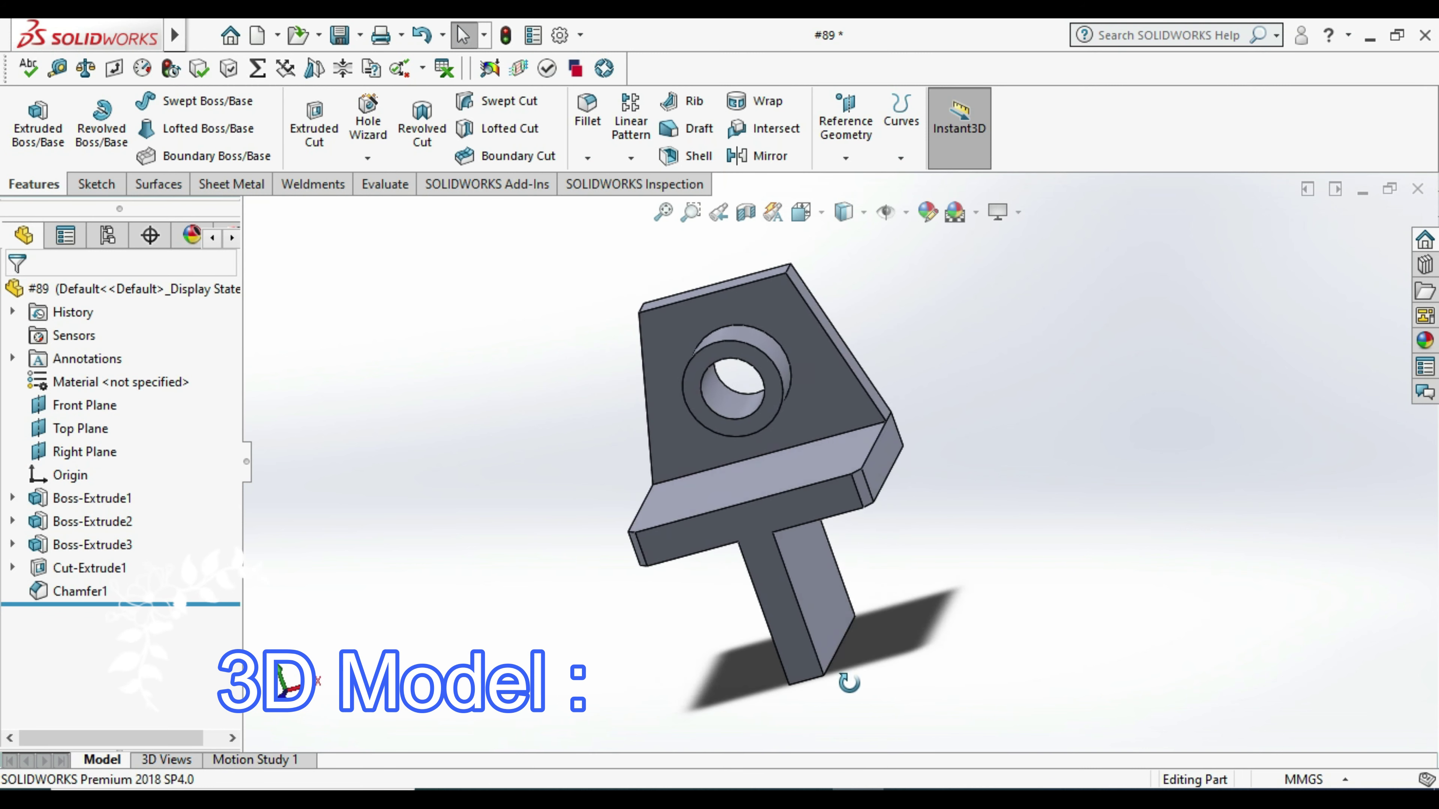
Step: Orbit the finished T-shaped bracket preview to show its other sides
{"action": "mouse_move", "coordinate": [847, 683]}
{"action": "middle_mouse_down"}
{"action": "mouse_move", "coordinate": [481, 604]}
{"action": "mouse_move", "coordinate": [331, 421]}
{"action": "mouse_move", "coordinate": [524, 496]}
{"action": "mouse_move", "coordinate": [761, 450]}
{"action": "mouse_move", "coordinate": [873, 604]}
{"action": "mouse_move", "coordinate": [713, 610]}
{"action": "mouse_move", "coordinate": [666, 425]}
{"action": "mouse_move", "coordinate": [1262, 447]}
{"action": "mouse_move", "coordinate": [1015, 656]}
{"action": "mouse_move", "coordinate": [846, 353]}
{"action": "mouse_move", "coordinate": [812, 374]}
{"action": "middle_mouse_up"}
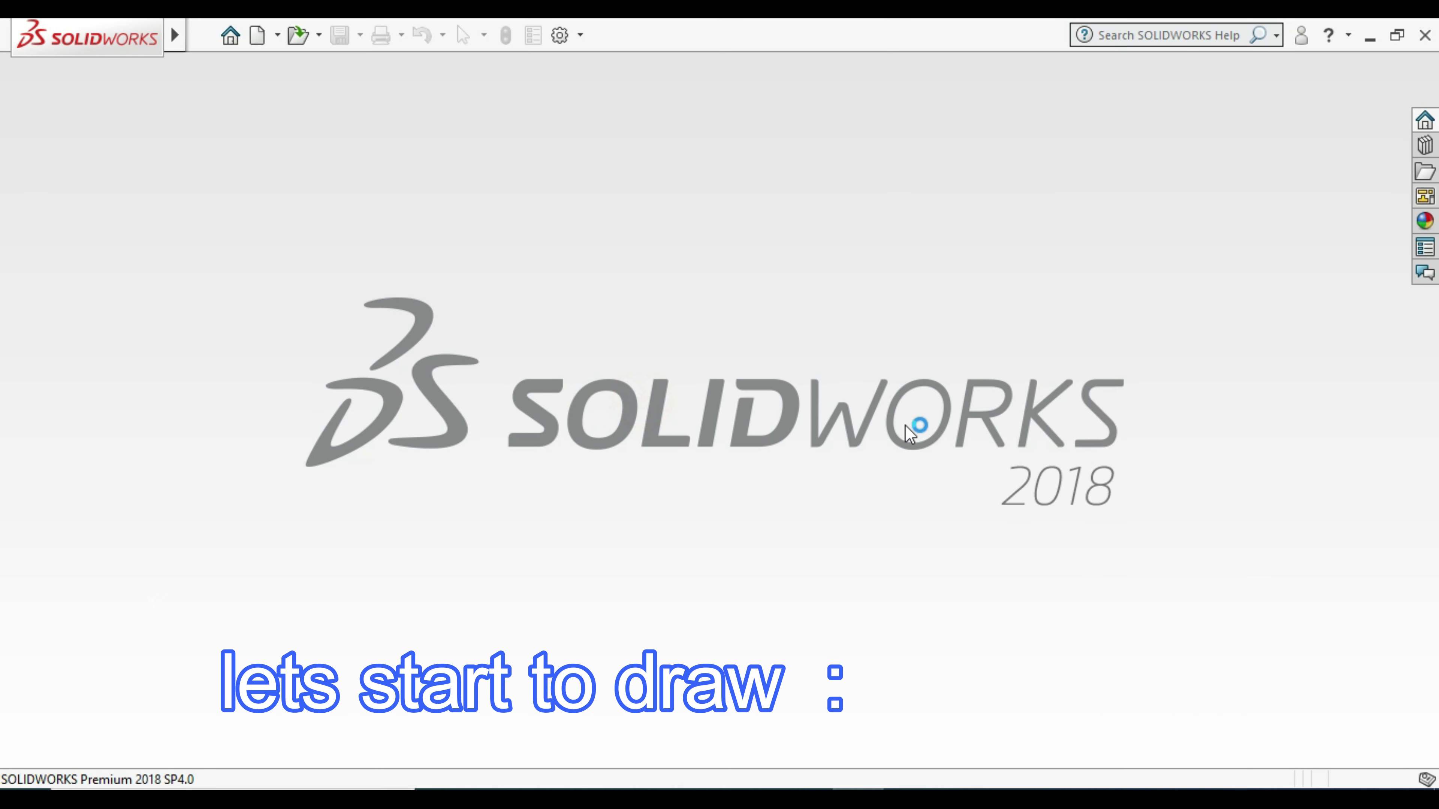
Step: Create a new part document and show its three reference planes in the view
{"action": "left_click", "coordinate": [267, 46]}
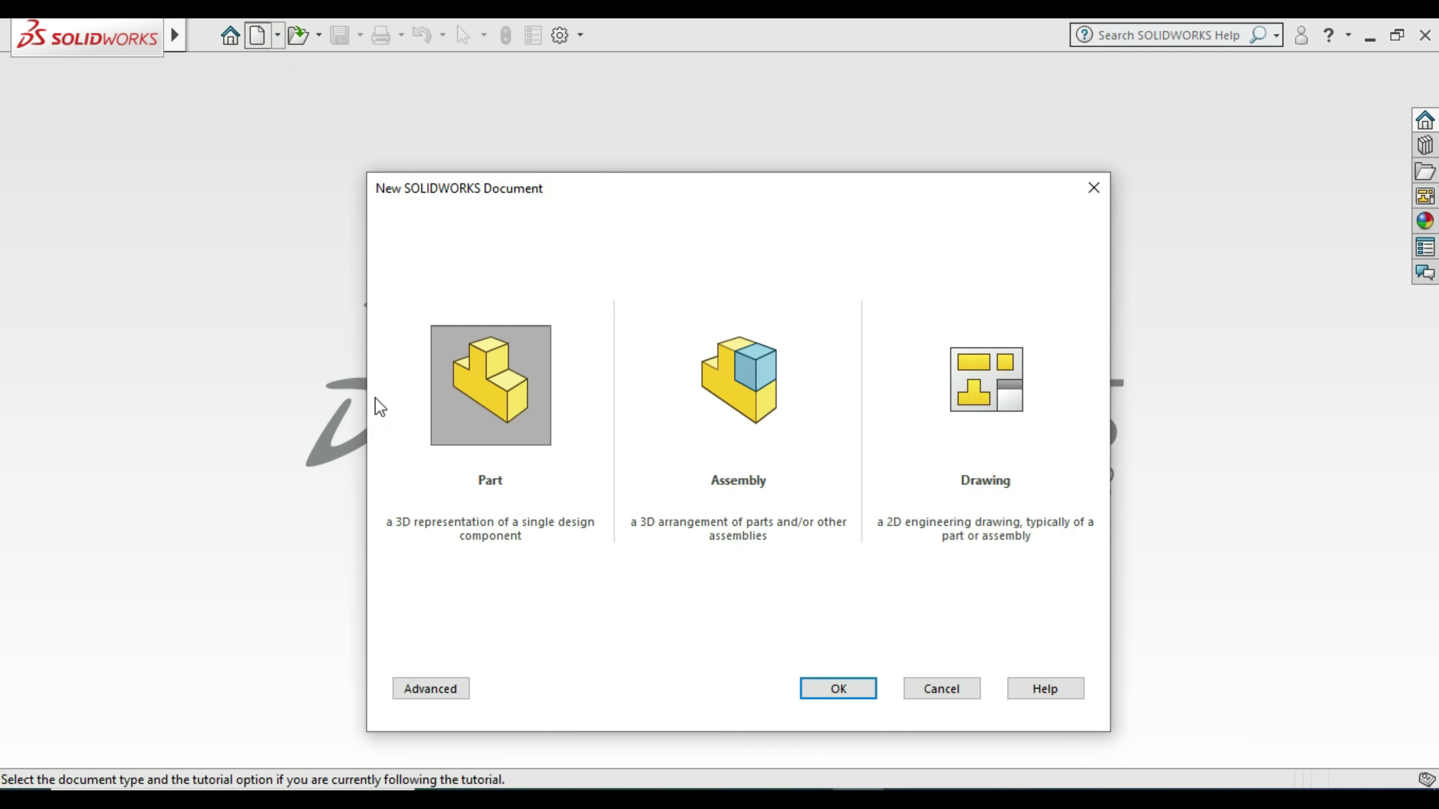
{"action": "double_click", "coordinate": [477, 354]}
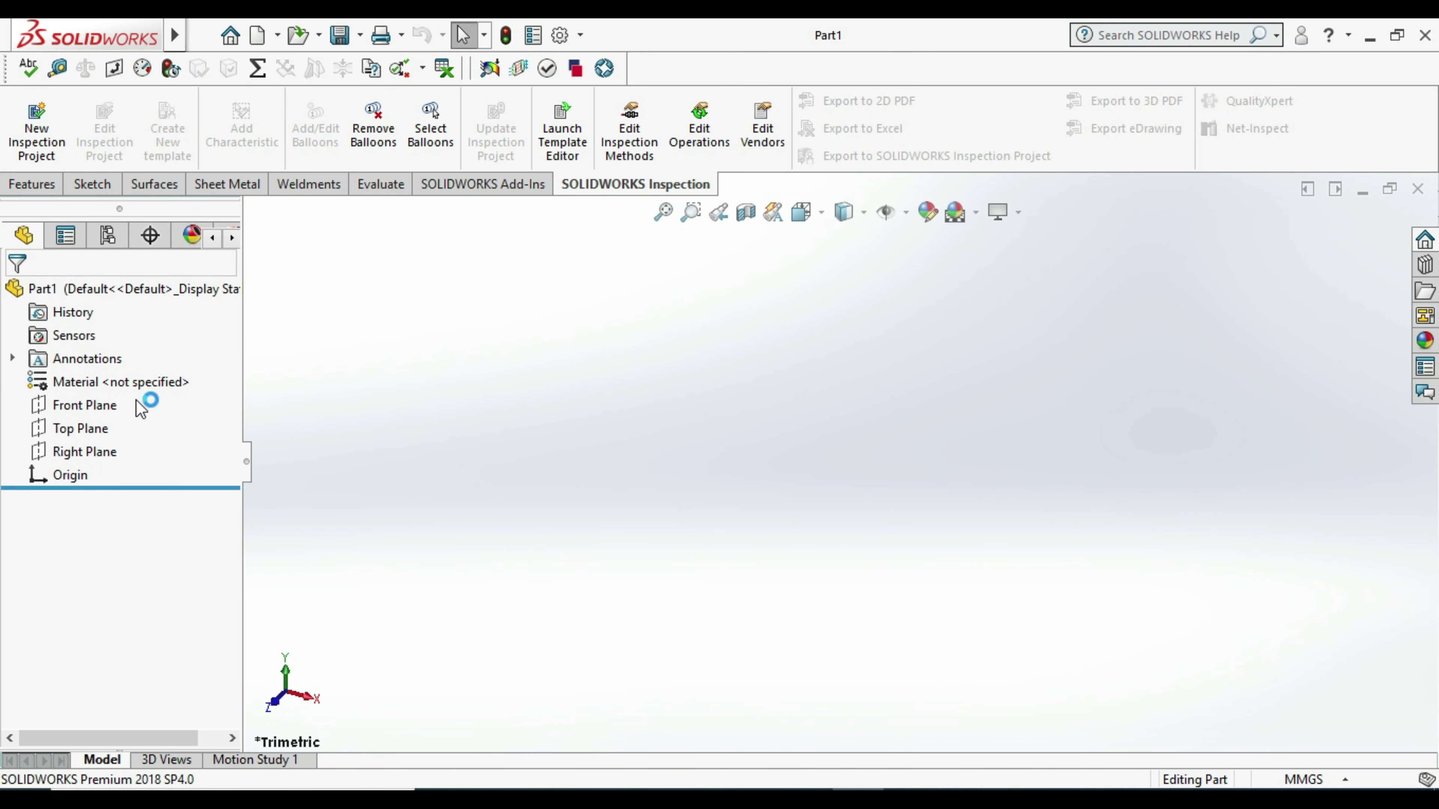
{"action": "left_click", "coordinate": [86, 404]}
{"action": "left_click", "coordinate": [85, 452], "text": "shift"}
{"action": "right_click", "coordinate": [113, 414]}
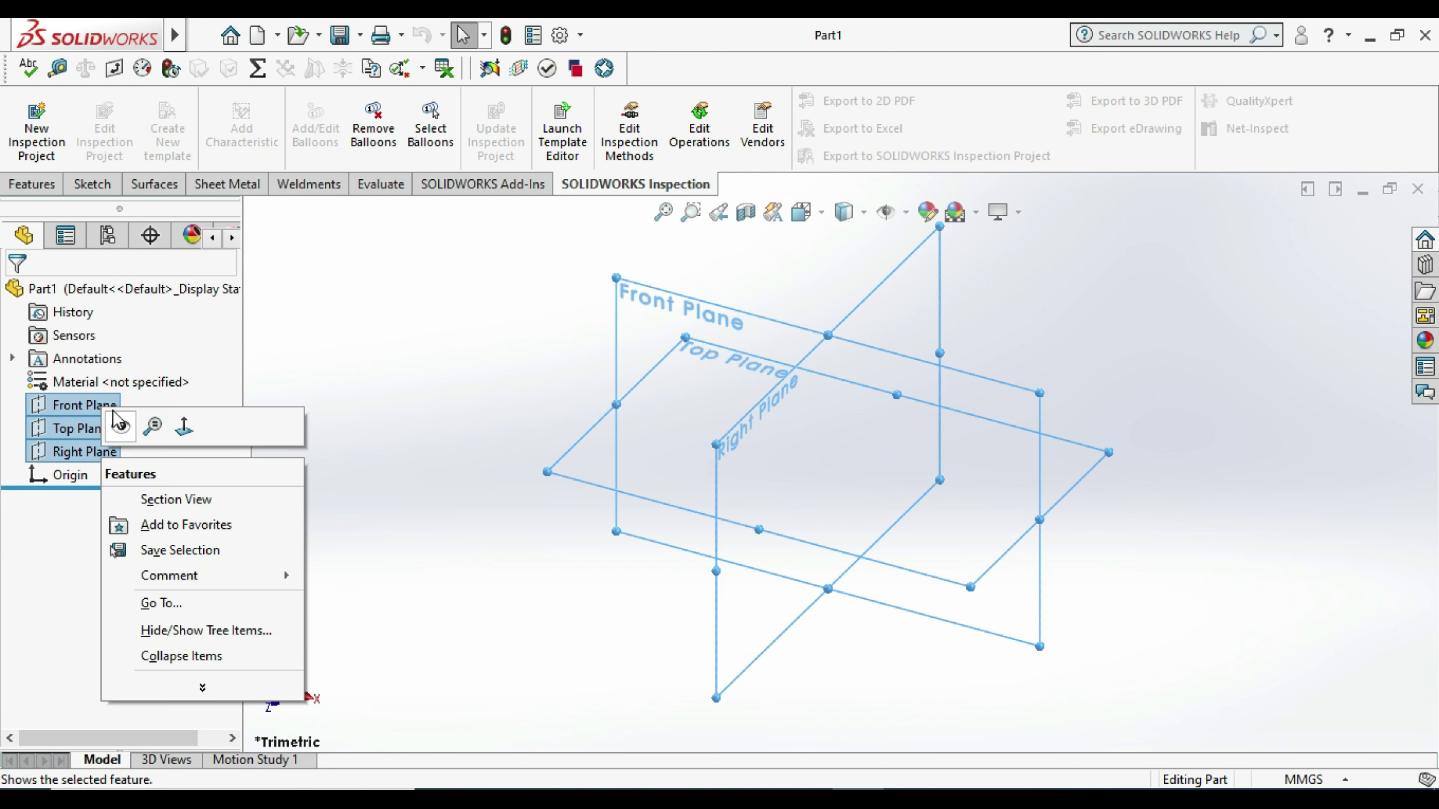
{"action": "left_click", "coordinate": [120, 433]}
{"action": "left_click", "coordinate": [510, 452]}
Step: Start Sketch1 on the Front Plane after checking the reference drawing
{"action": "right_click", "coordinate": [660, 329]}
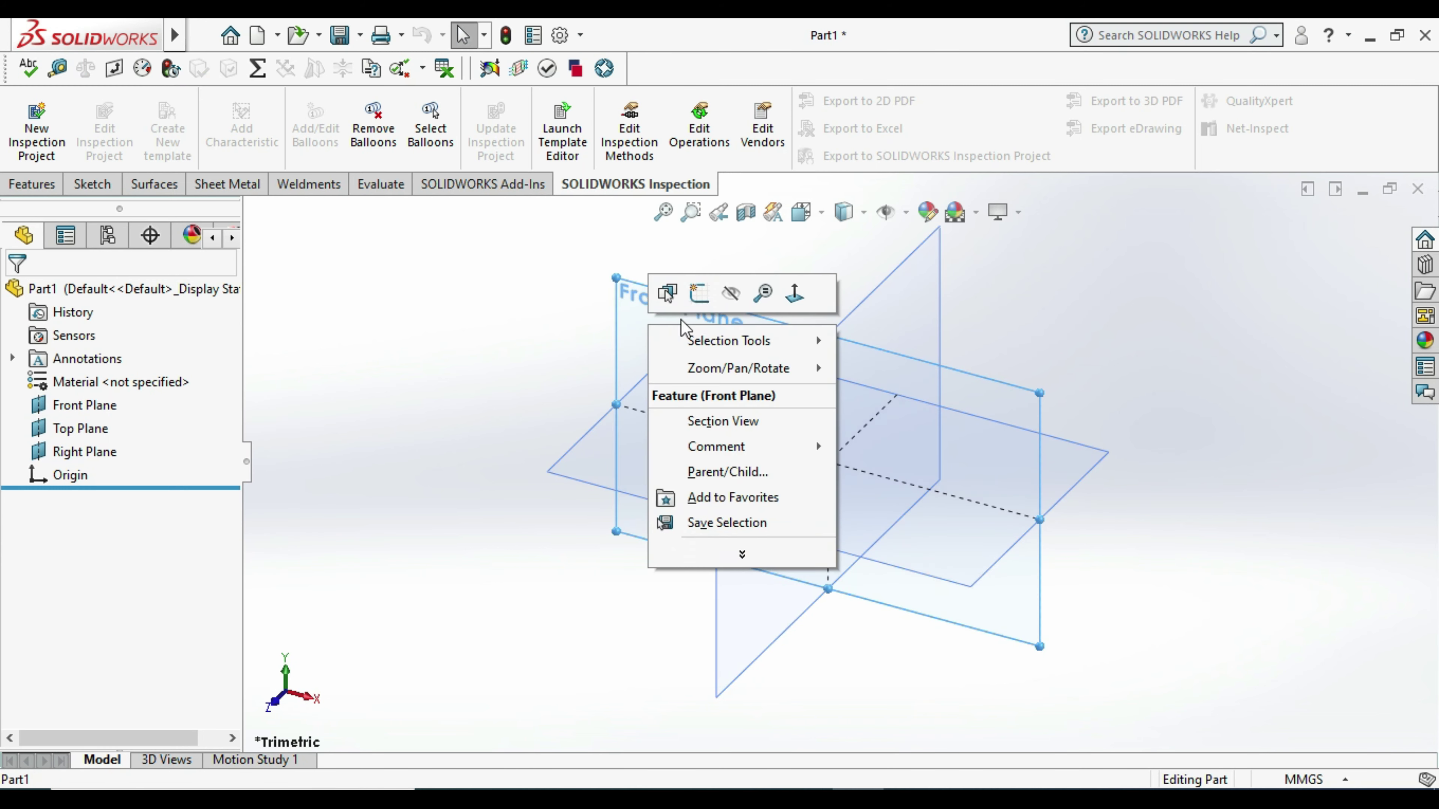
{"action": "left_click", "coordinate": [699, 293]}
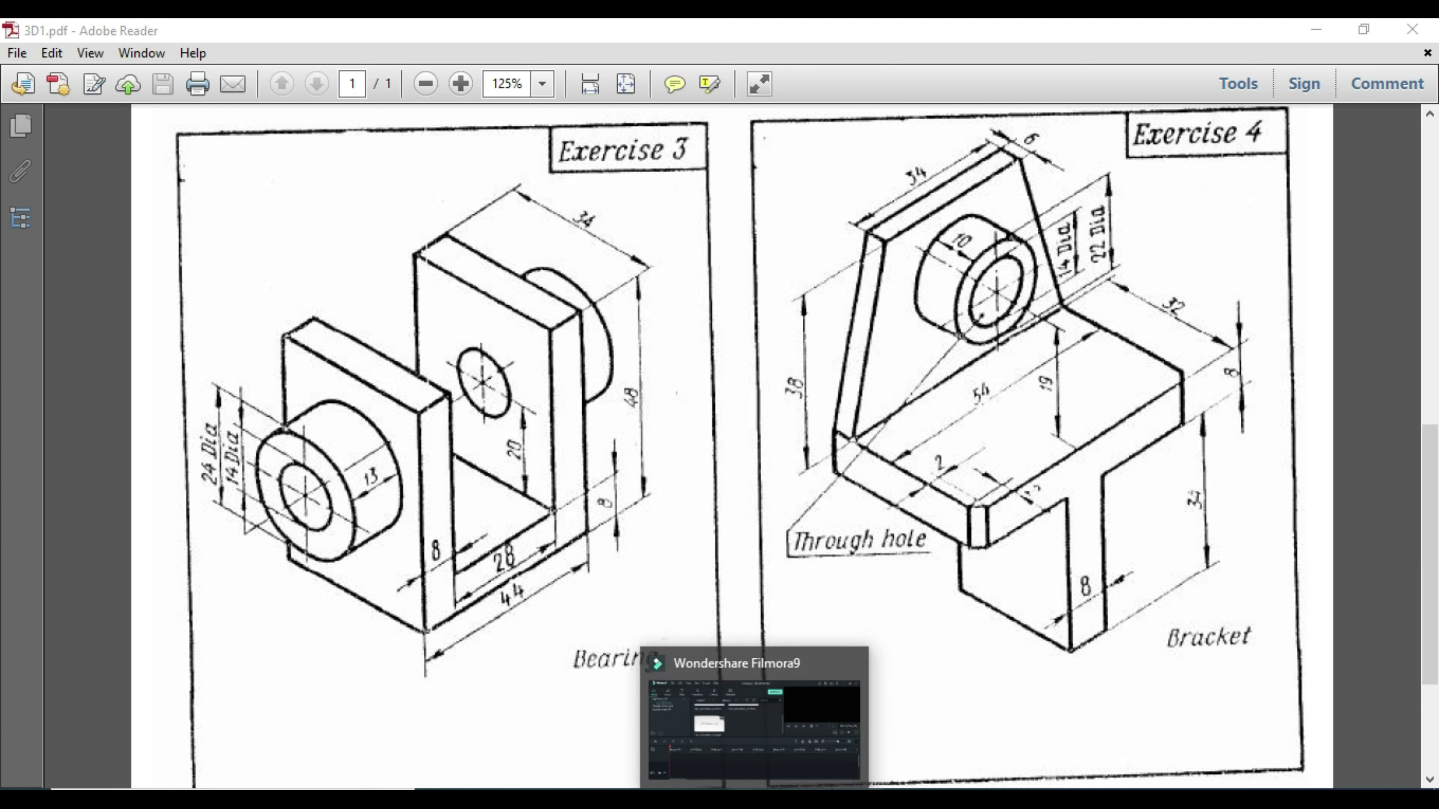
{"action": "left_click", "coordinate": [830, 720]}
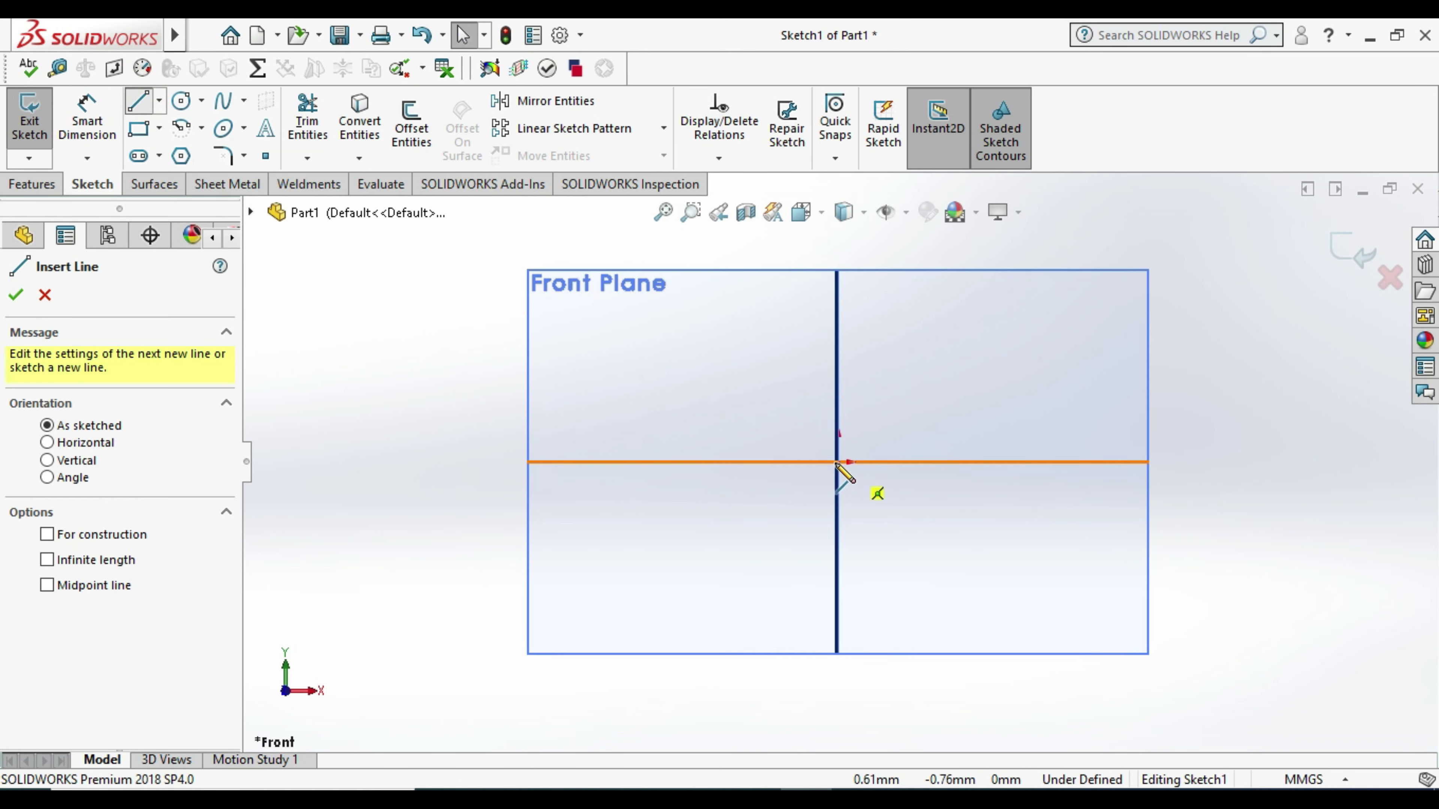
Step: Draw a horizontal line and dimension it to 54 mm
{"action": "left_click", "coordinate": [808, 462]}
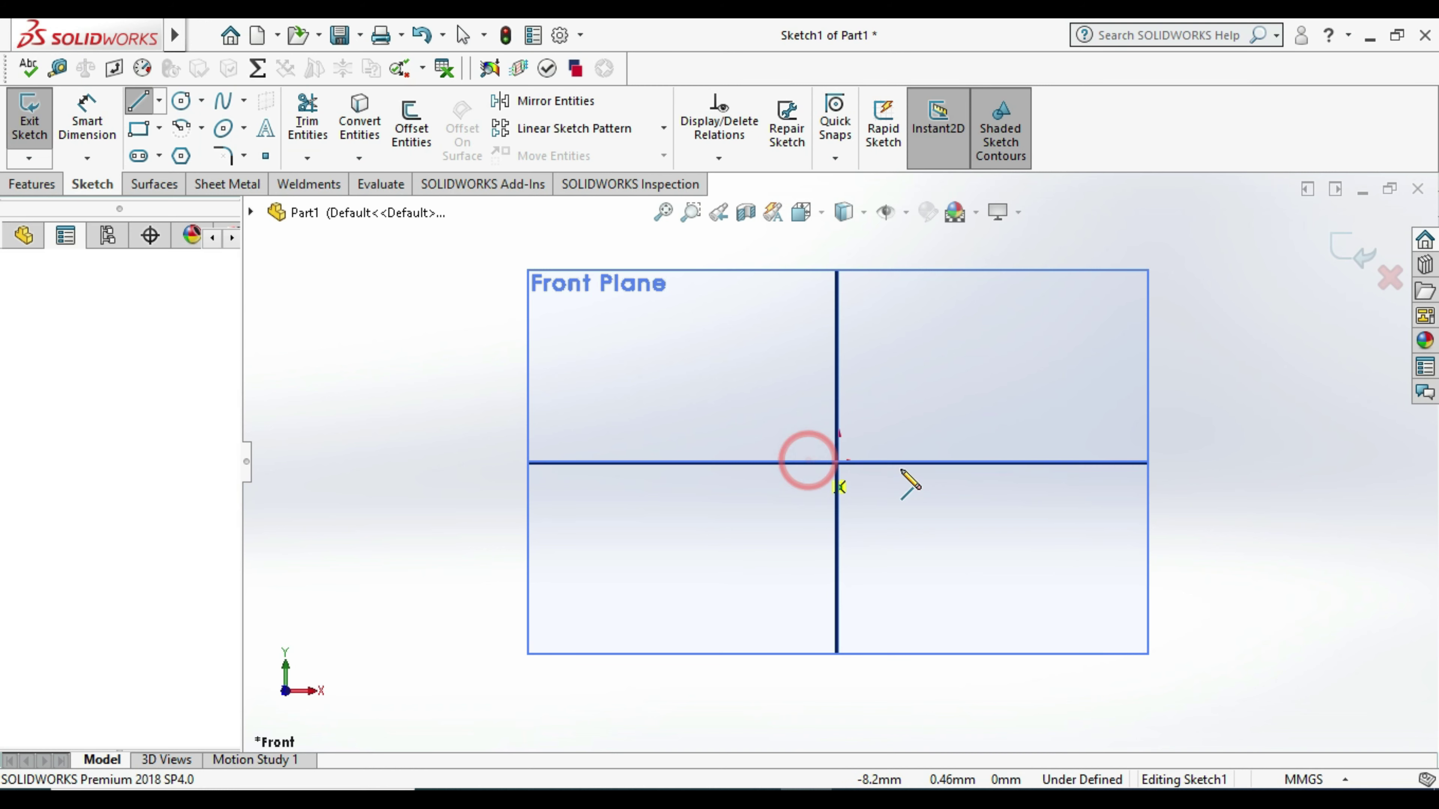
{"action": "left_click", "coordinate": [879, 462]}
{"action": "key", "text": "Escape"}
{"action": "left_click", "coordinate": [86, 120]}
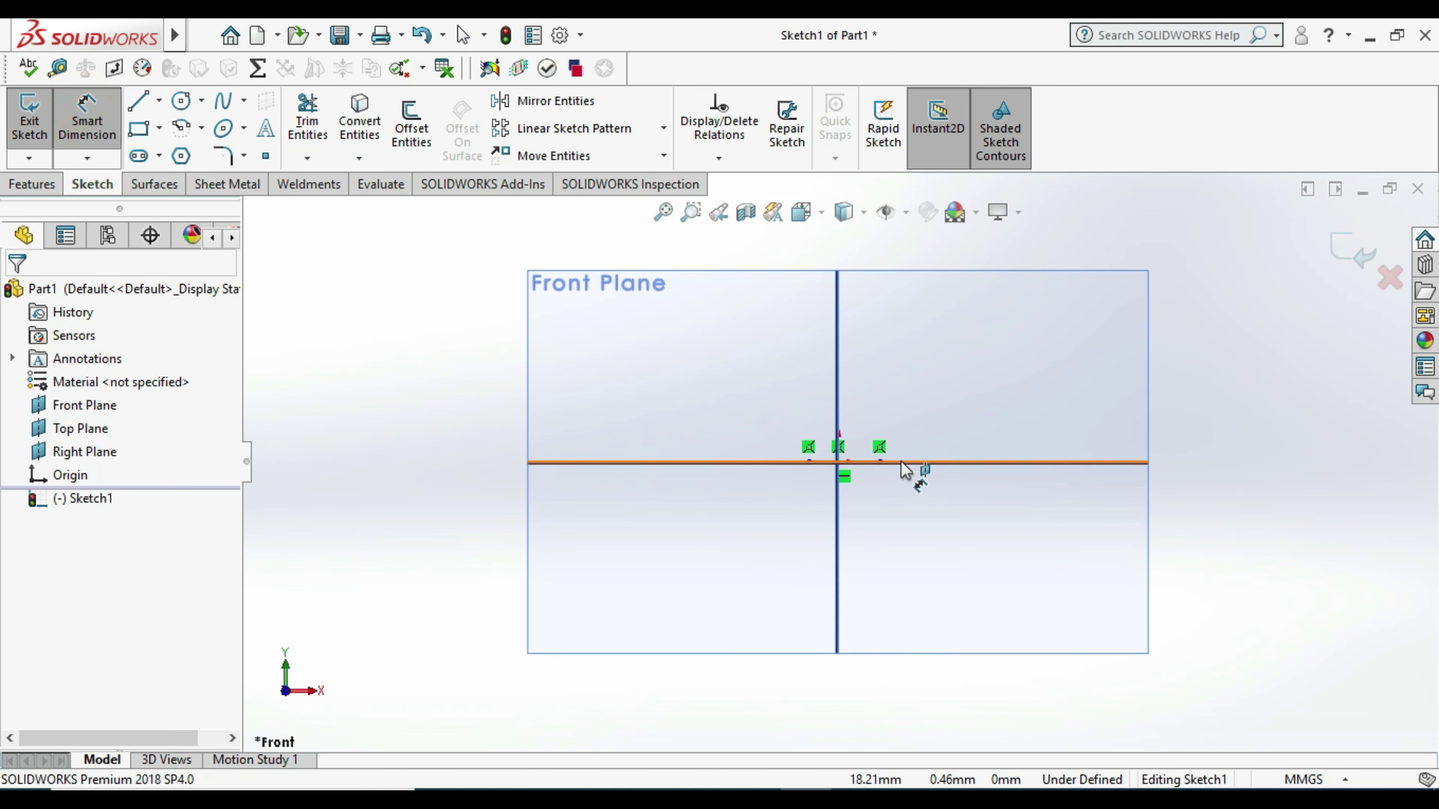
{"action": "left_click", "coordinate": [848, 462]}
{"action": "left_click", "coordinate": [875, 380]}
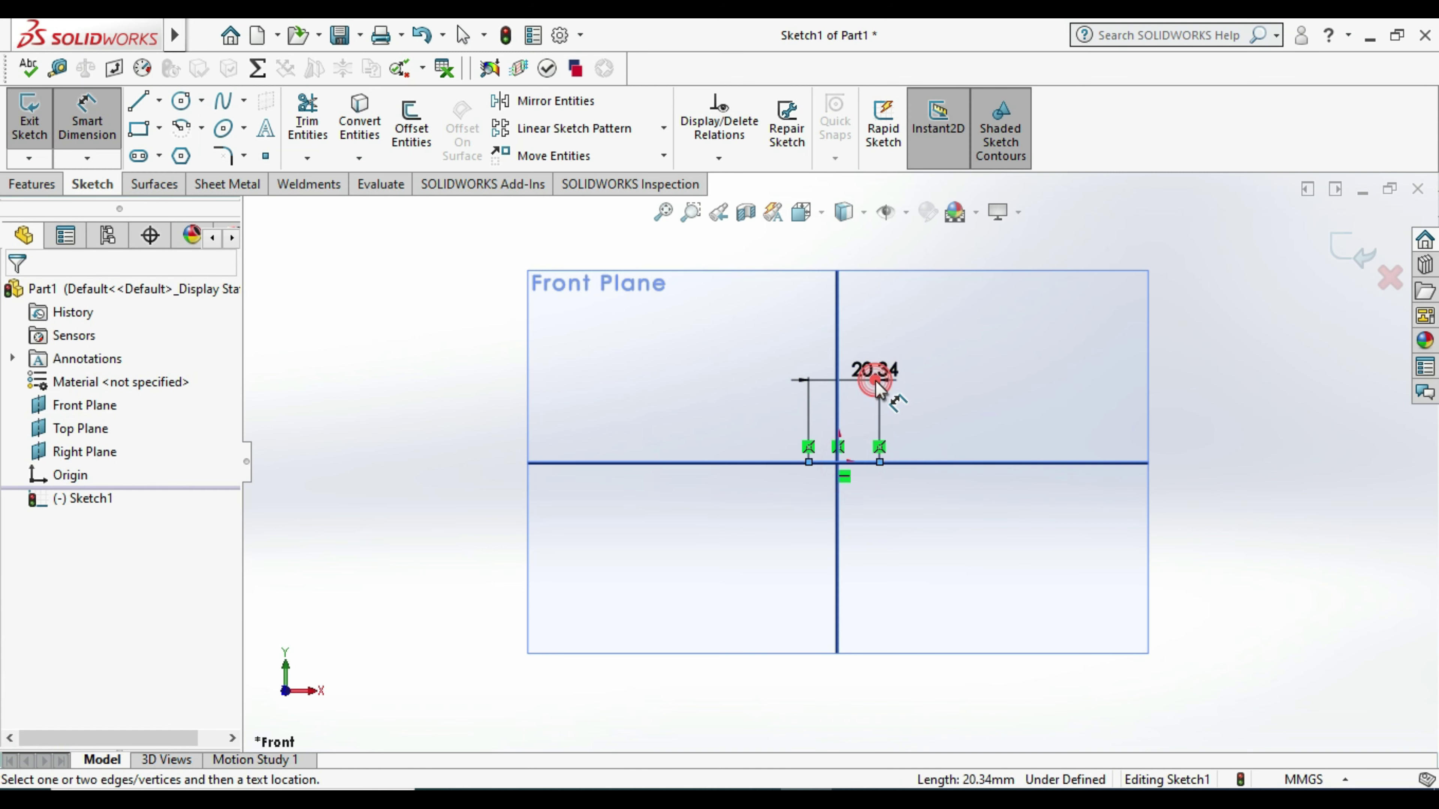
{"action": "type", "text": "54"}
{"action": "key", "text": "Return"}
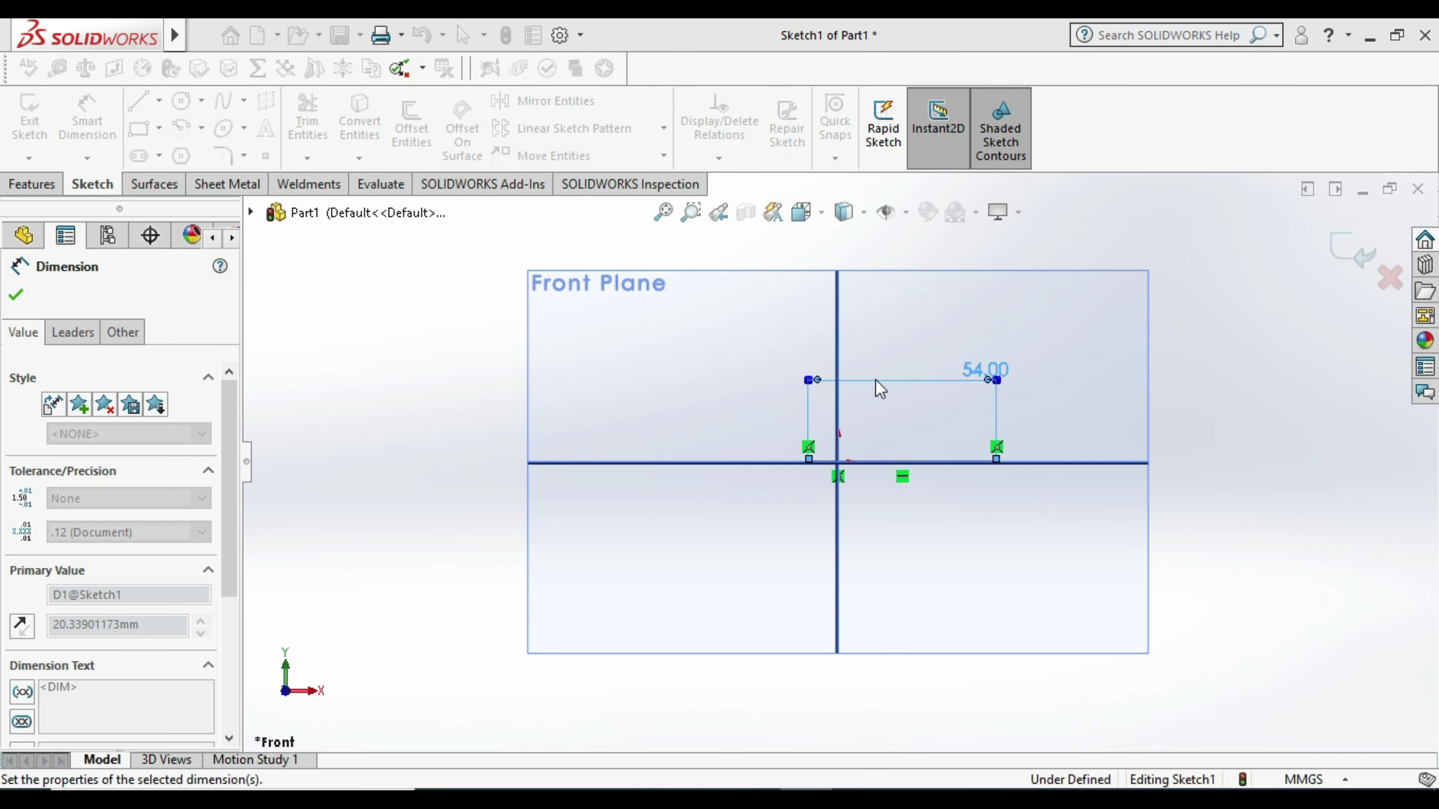
{"action": "key", "text": "Escape"}
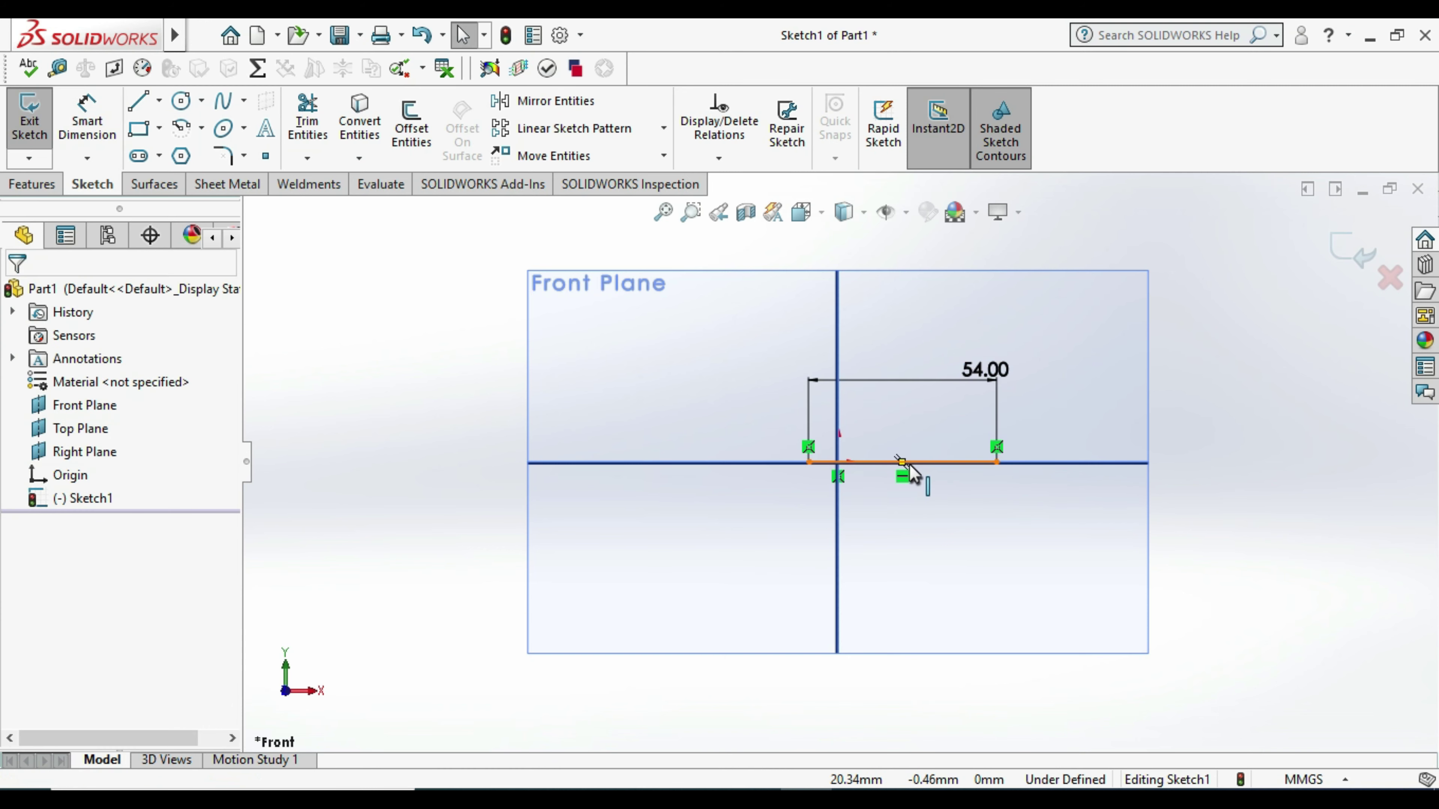
Step: Make the 54 mm line's midpoint coincident with the origin
{"action": "left_click", "coordinate": [905, 470]}
{"action": "left_click", "coordinate": [839, 463], "text": "ctrl"}
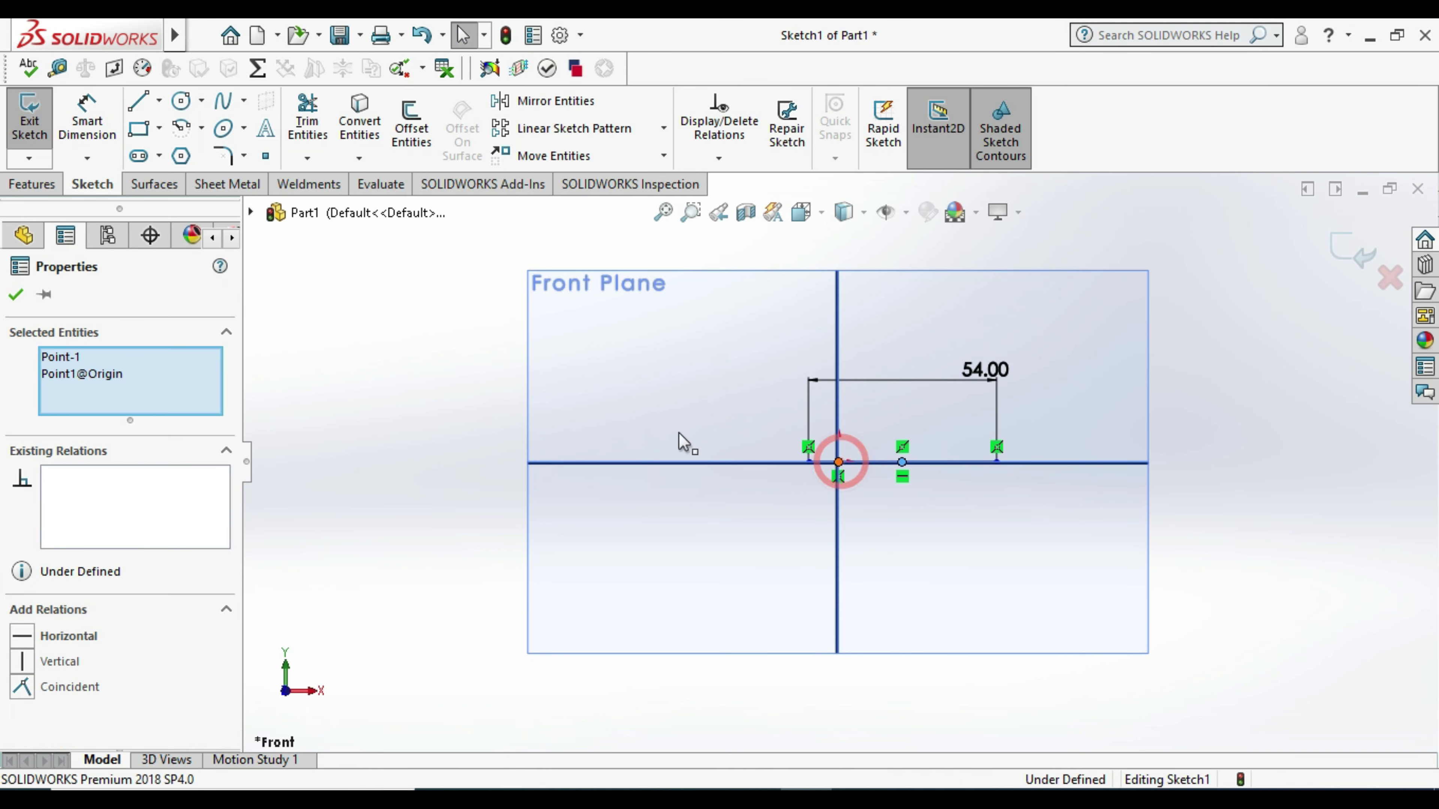
{"action": "left_click", "coordinate": [36, 653]}
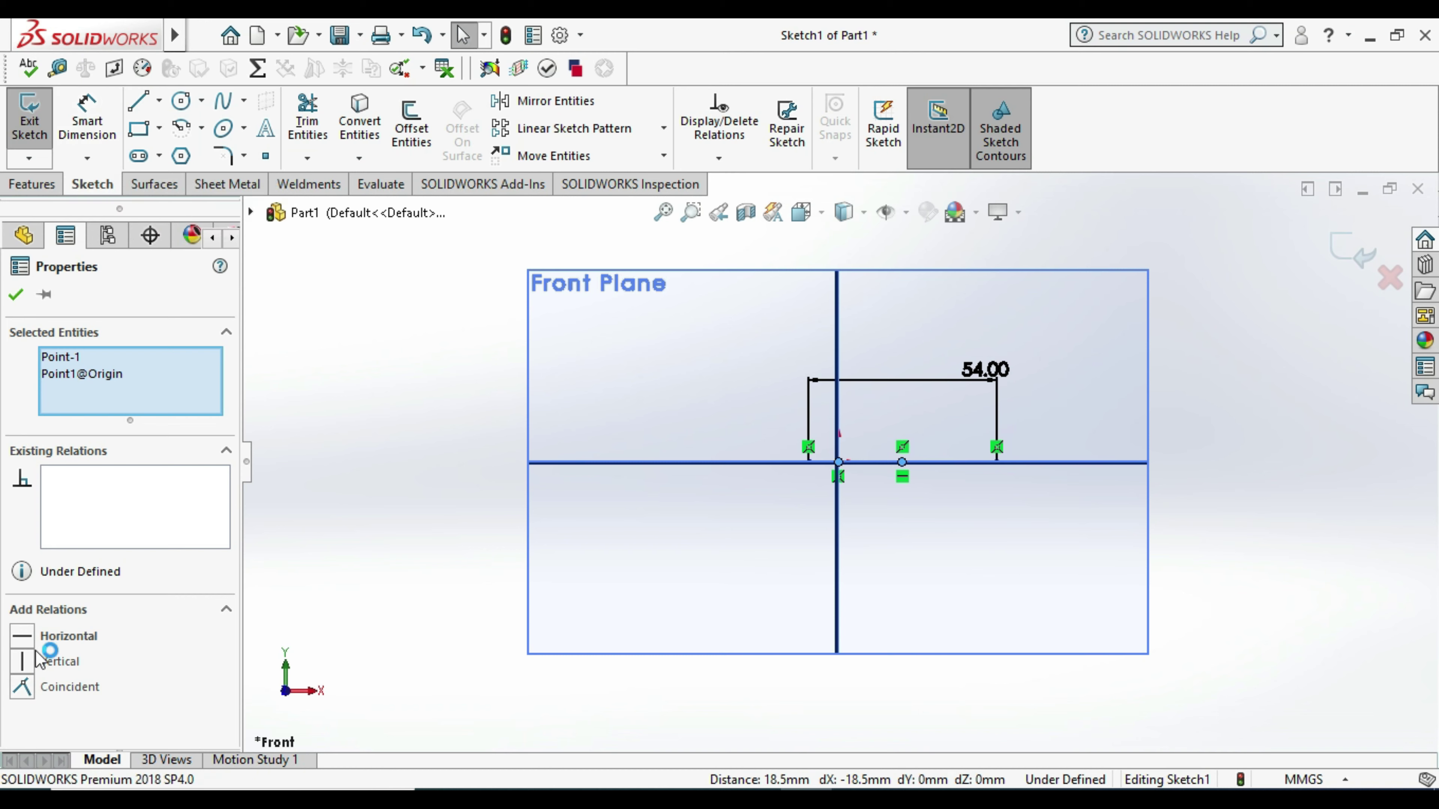
{"action": "left_click", "coordinate": [54, 687]}
Step: Draw a vertical line down from the origin and dimension the bottom line 8 mm
{"action": "left_click", "coordinate": [138, 101]}
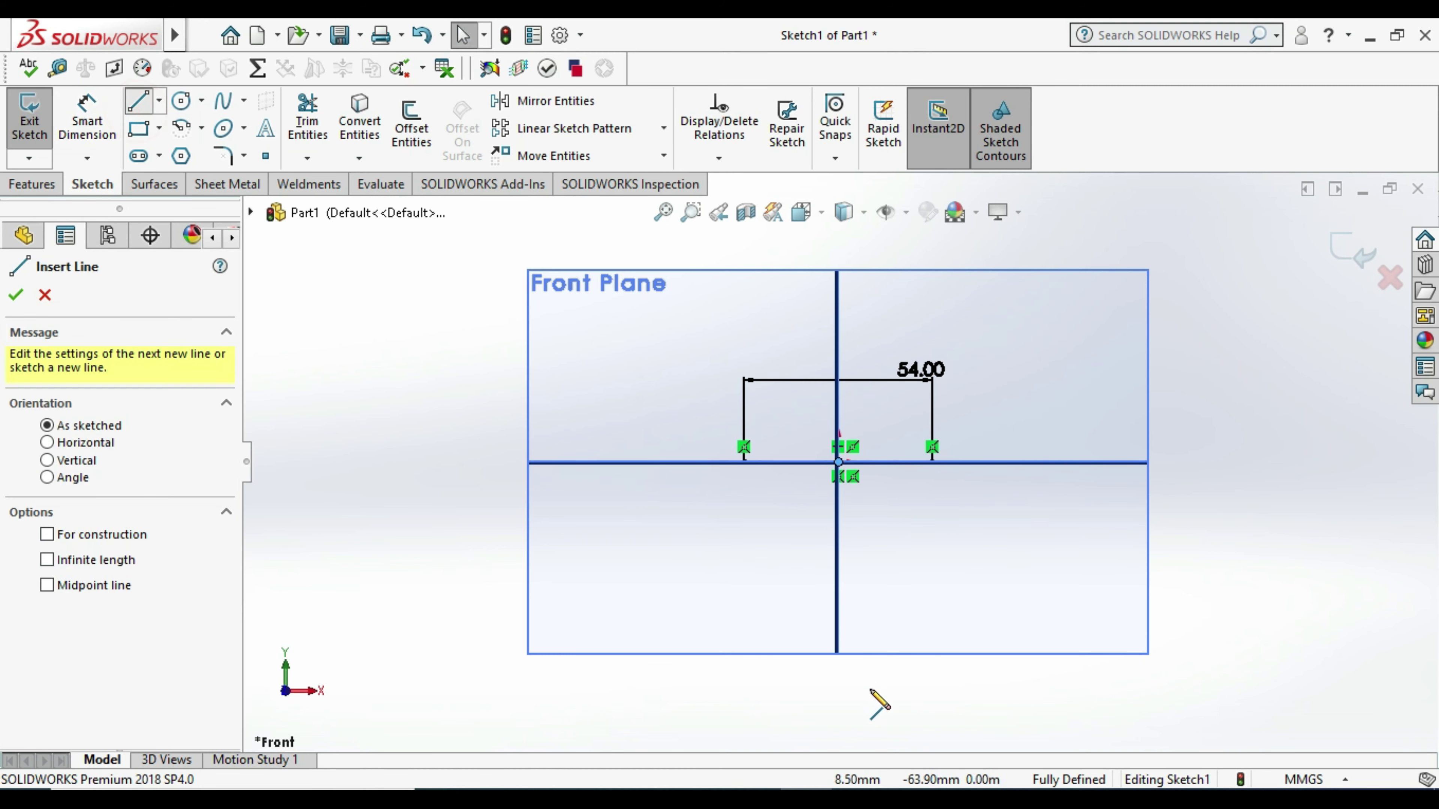
{"action": "left_click", "coordinate": [838, 651]}
{"action": "key", "text": "Escape"}
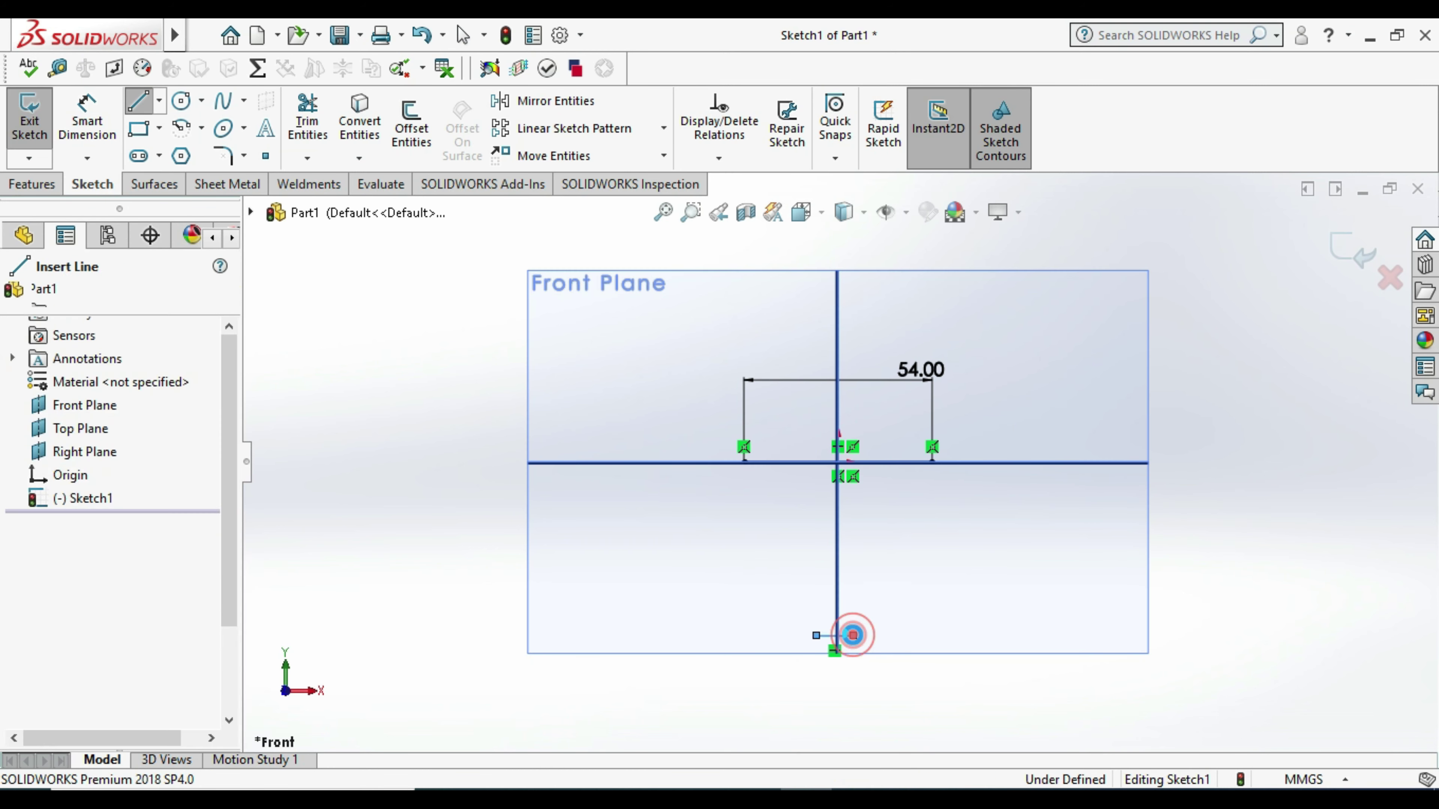
{"action": "left_click", "coordinate": [85, 116]}
{"action": "left_click", "coordinate": [828, 635]}
{"action": "left_click", "coordinate": [858, 721]}
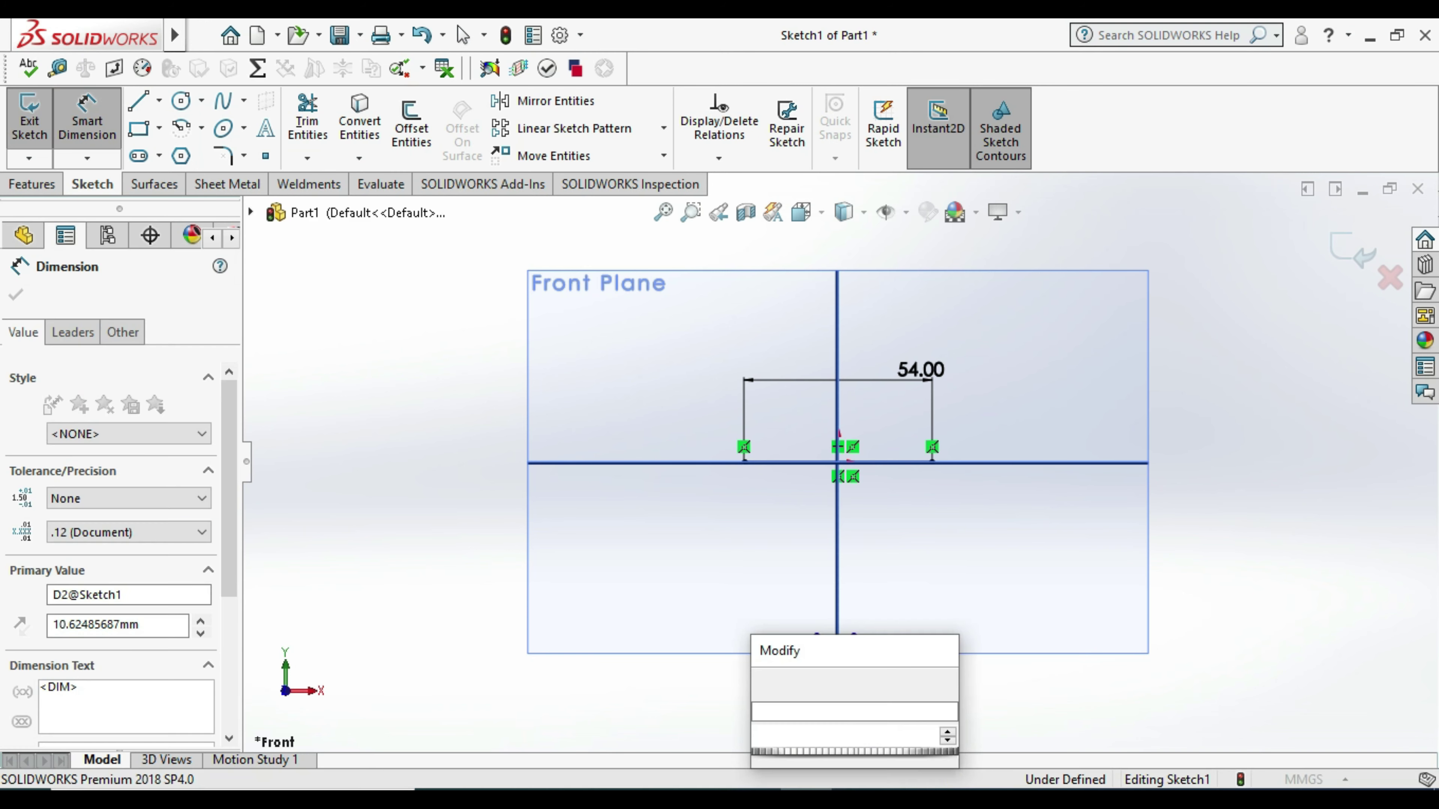
{"action": "type", "text": "8"}
{"action": "key", "text": "Return"}
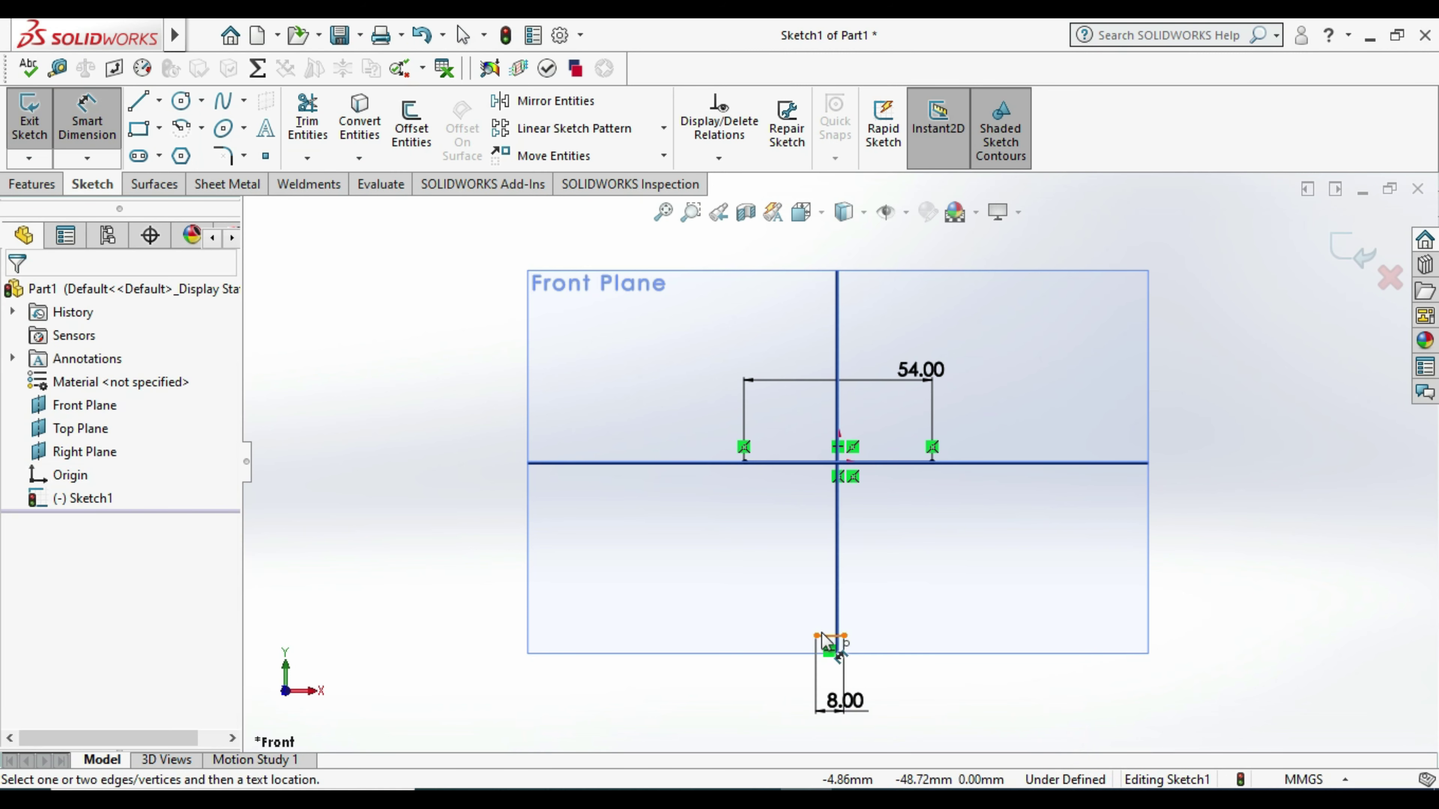
{"action": "key", "text": "Escape"}
Step: Centre the 8 mm bottom line under the origin with a Vertical relation
{"action": "left_click", "coordinate": [830, 635]}
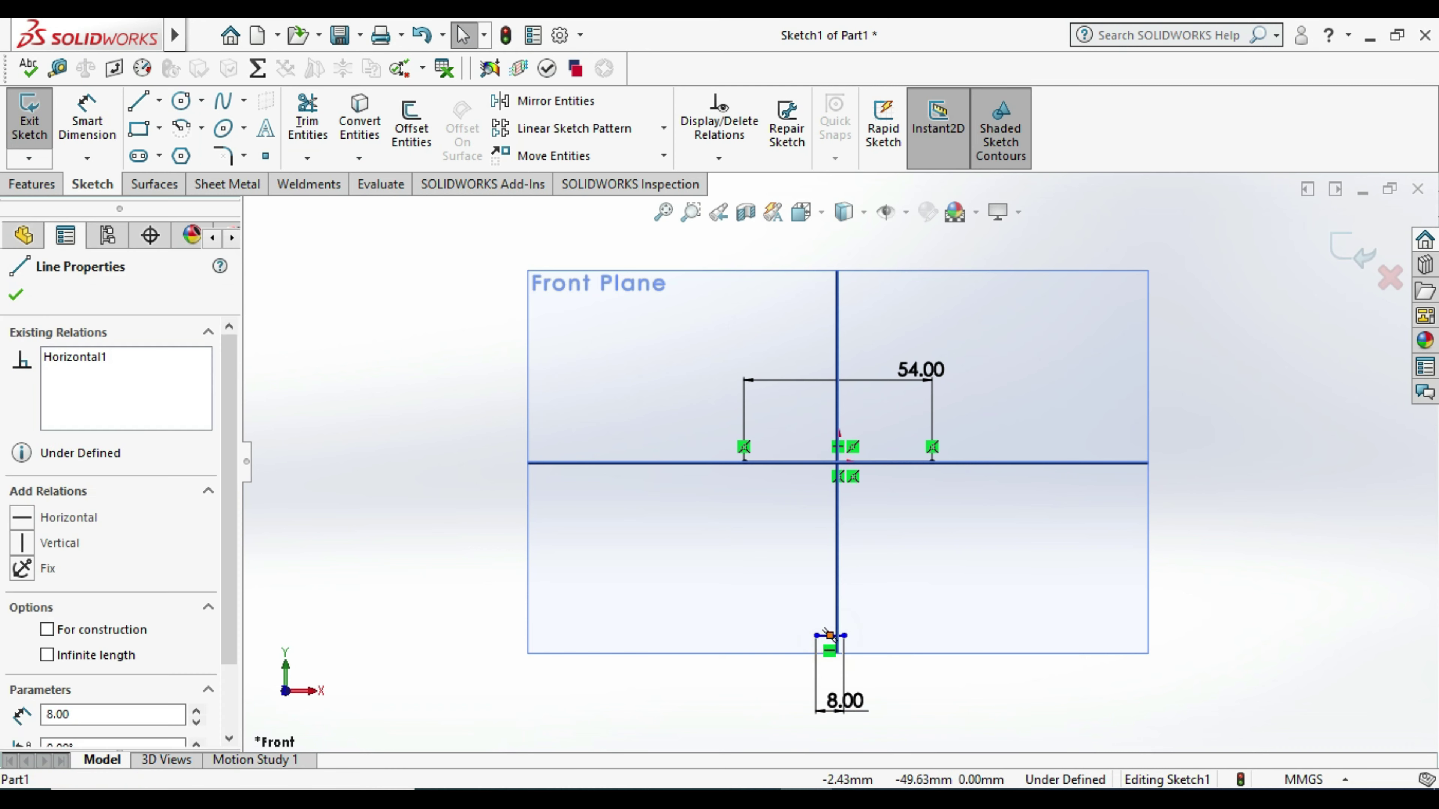
{"action": "left_click", "coordinate": [838, 462]}
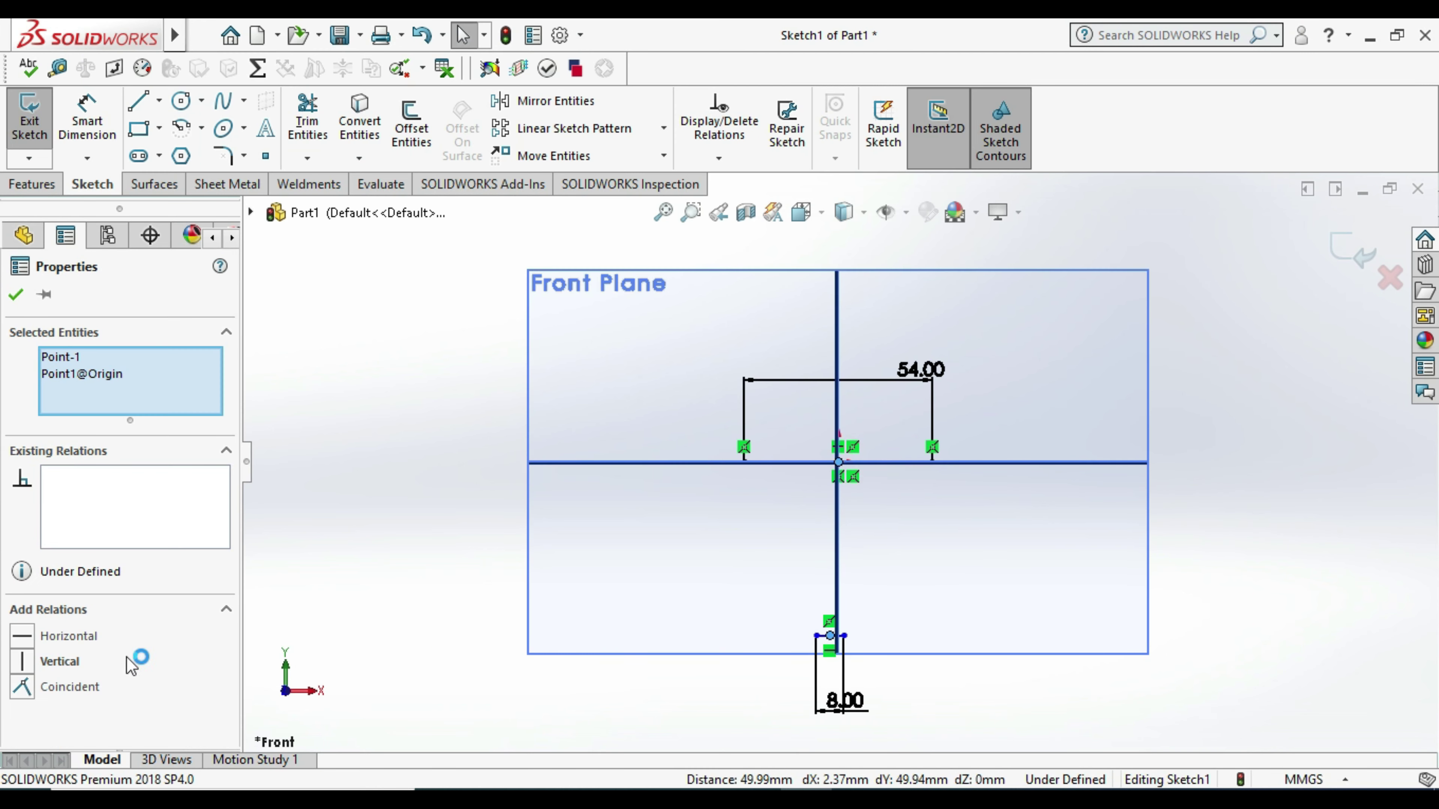
{"action": "left_click", "coordinate": [27, 661]}
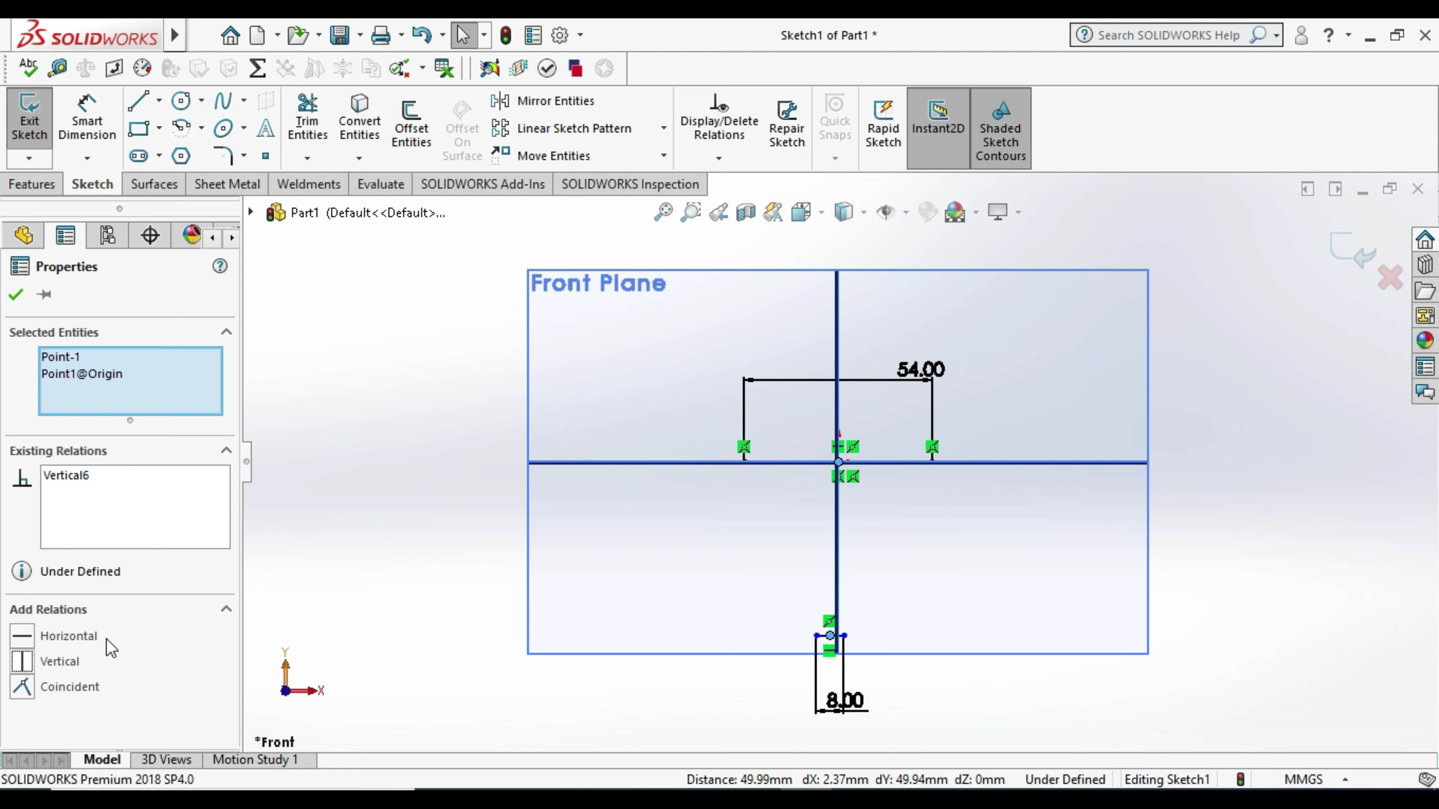
{"action": "left_click", "coordinate": [22, 662]}
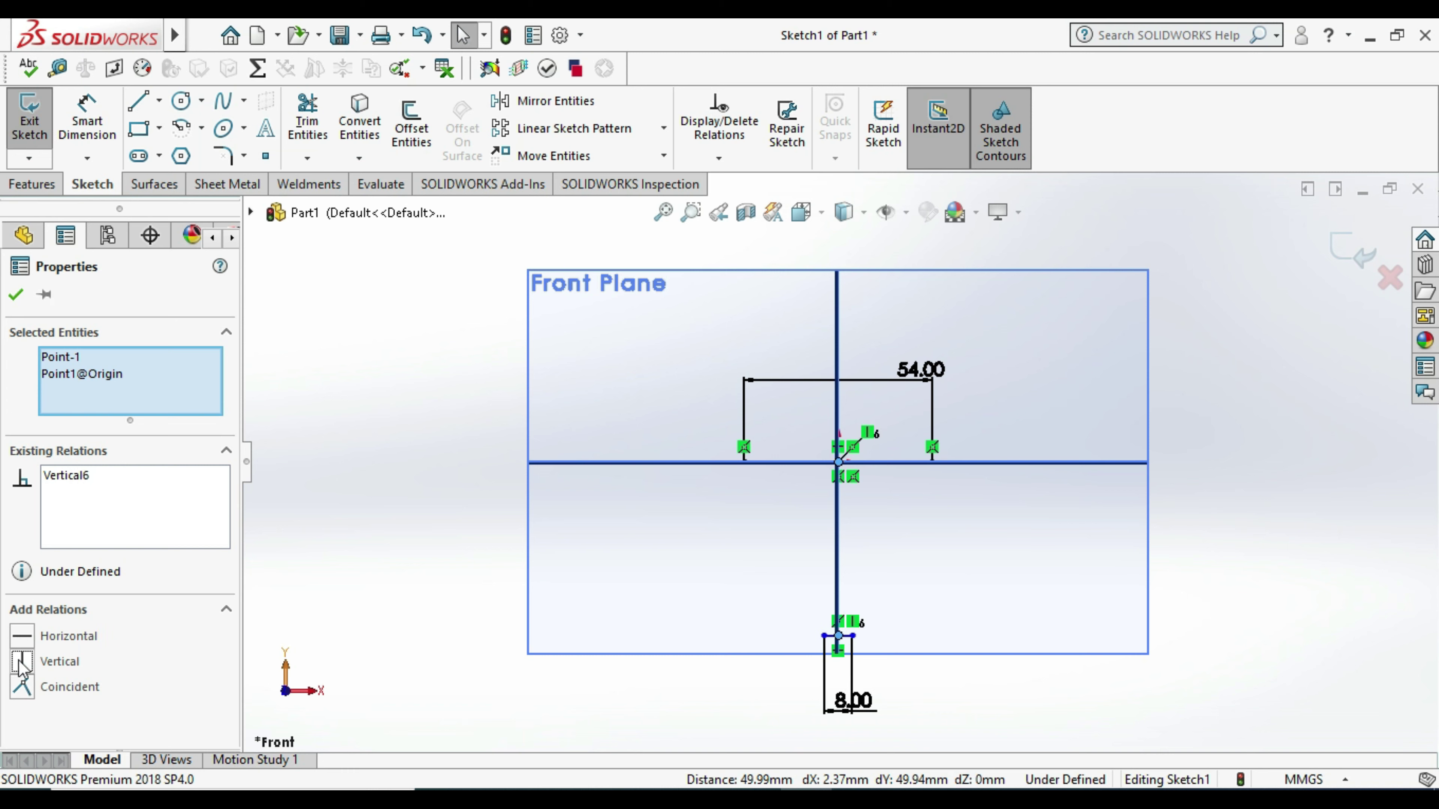
{"action": "left_click", "coordinate": [17, 300]}
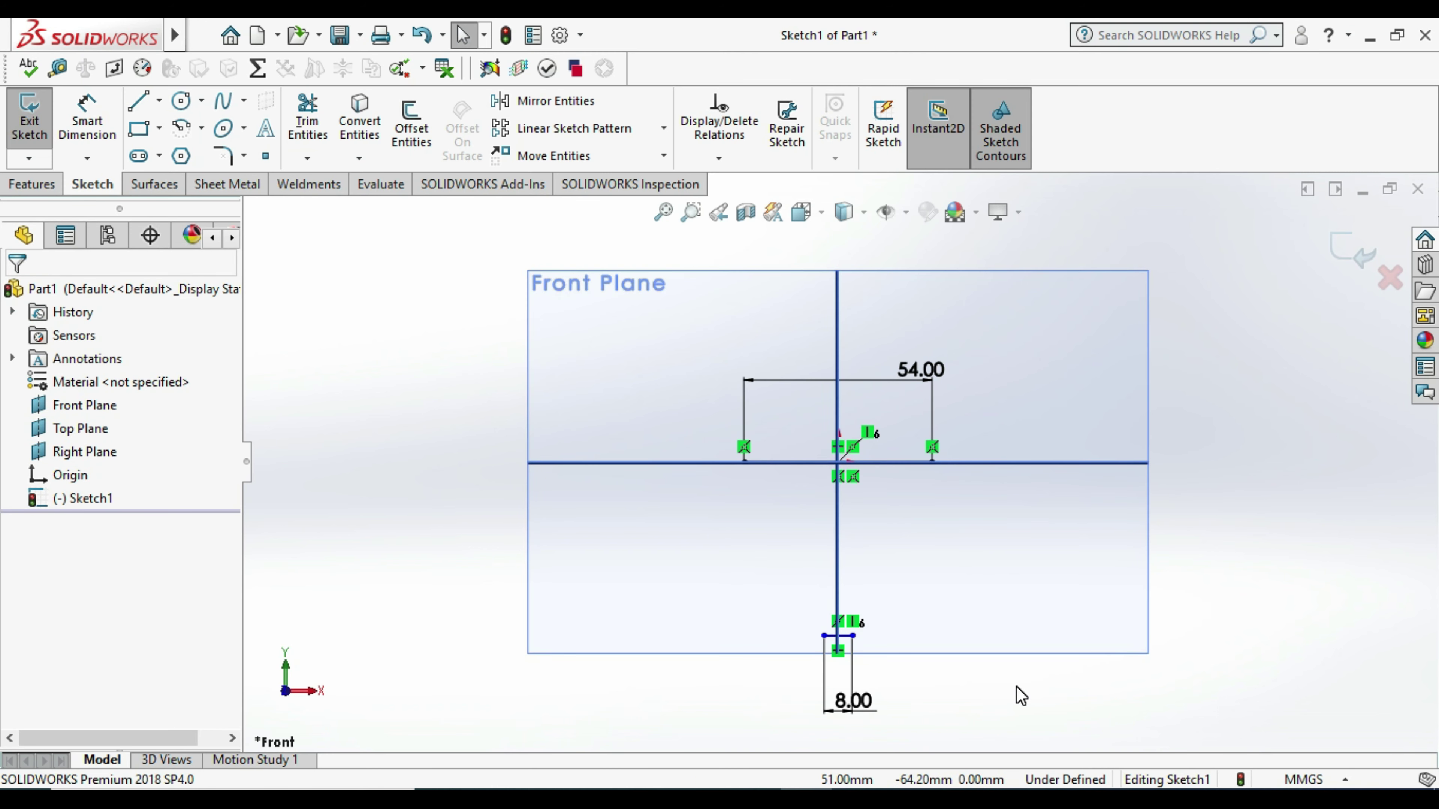
Step: Compare the sketch against the reference drawing PDF
{"action": "key", "text": "alt+Tab"}
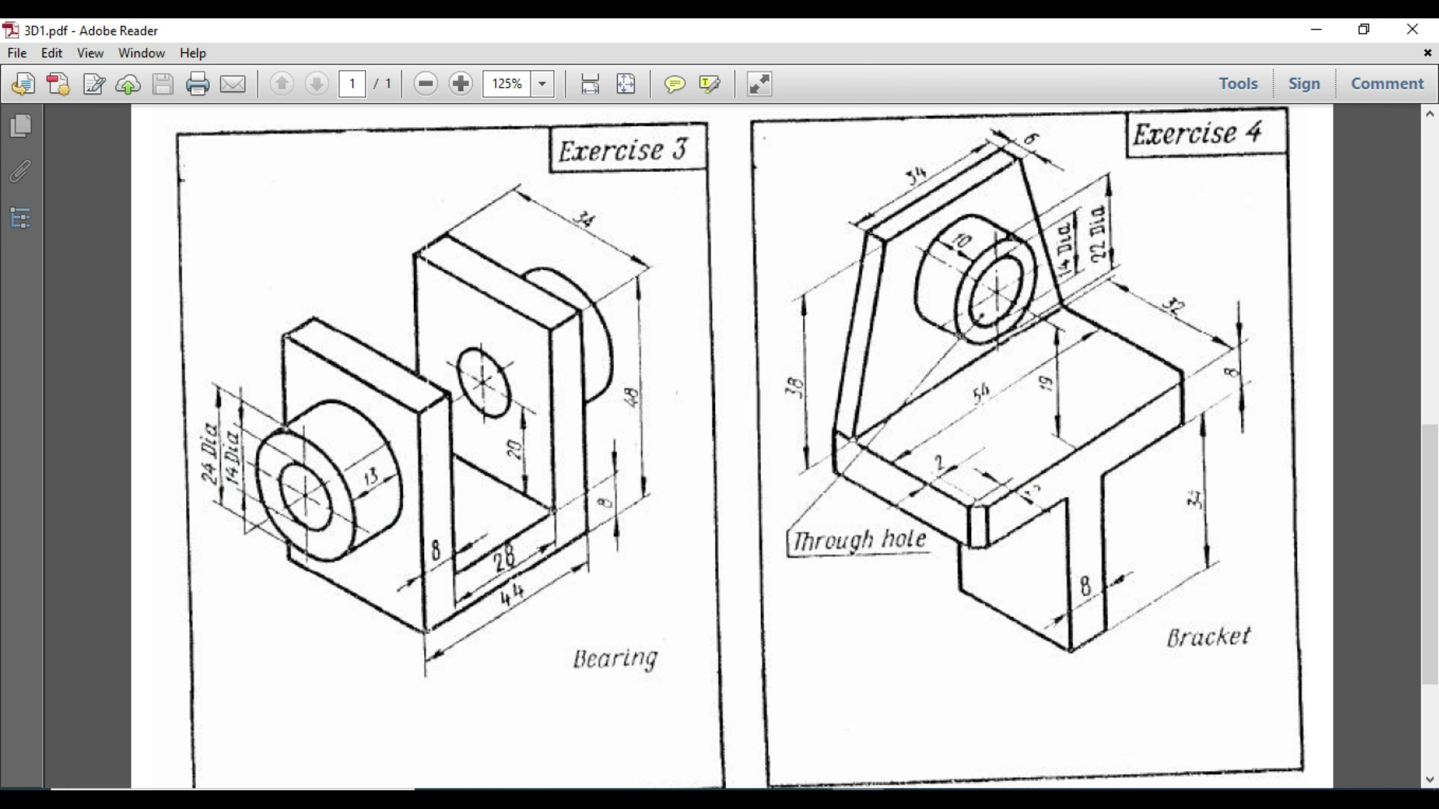
{"action": "key", "text": "alt+Tab"}
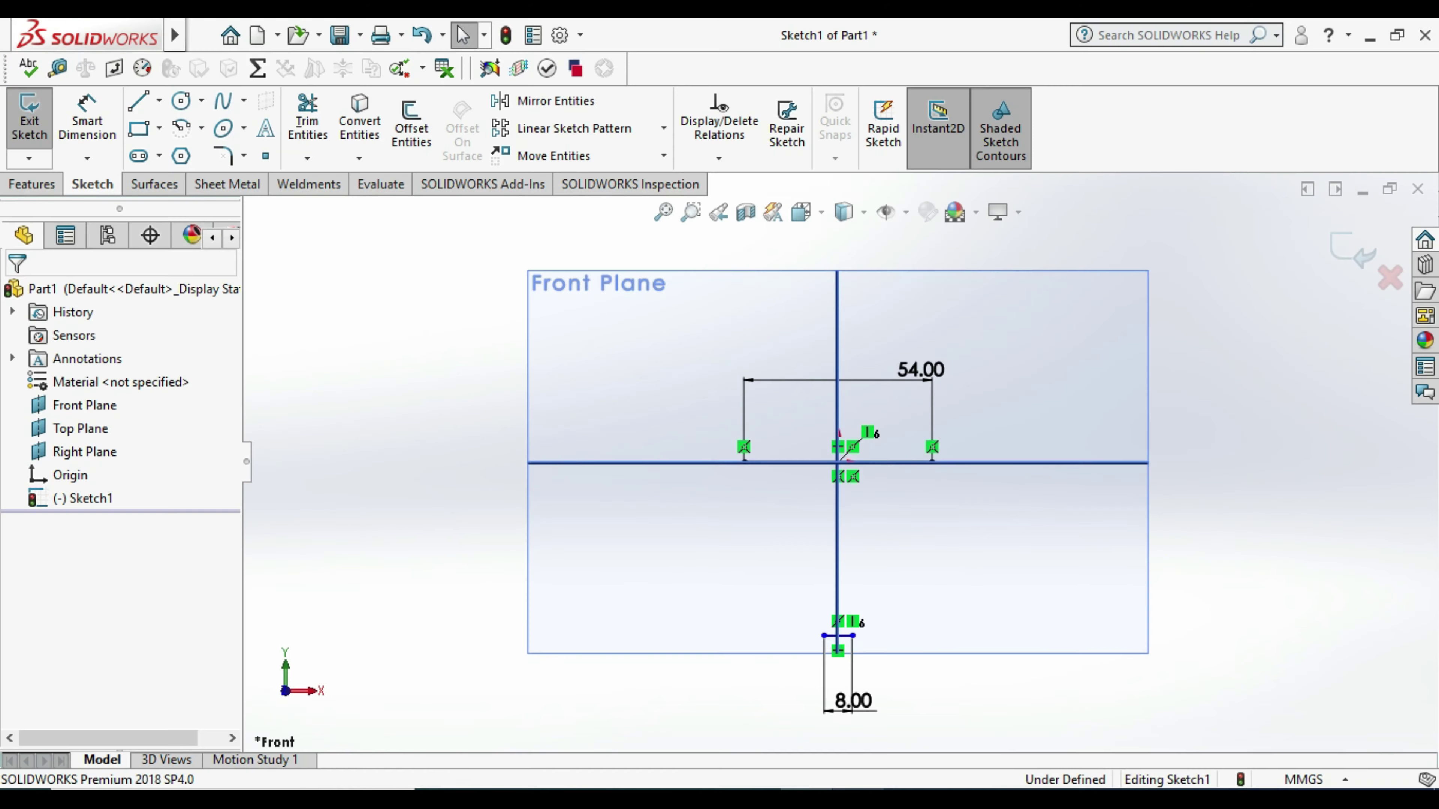
{"action": "key", "text": "alt+Tab"}
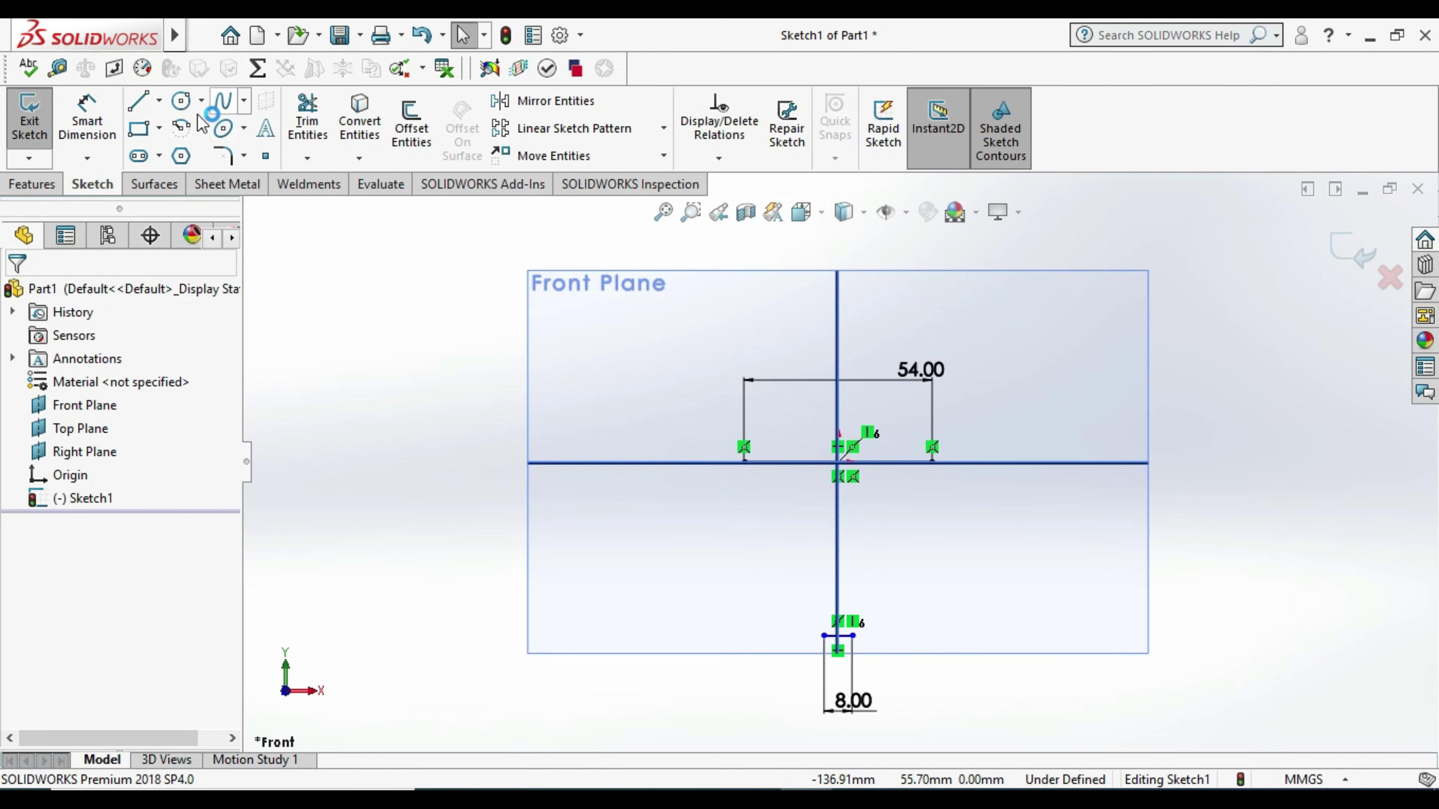
{"action": "left_click", "coordinate": [82, 122]}
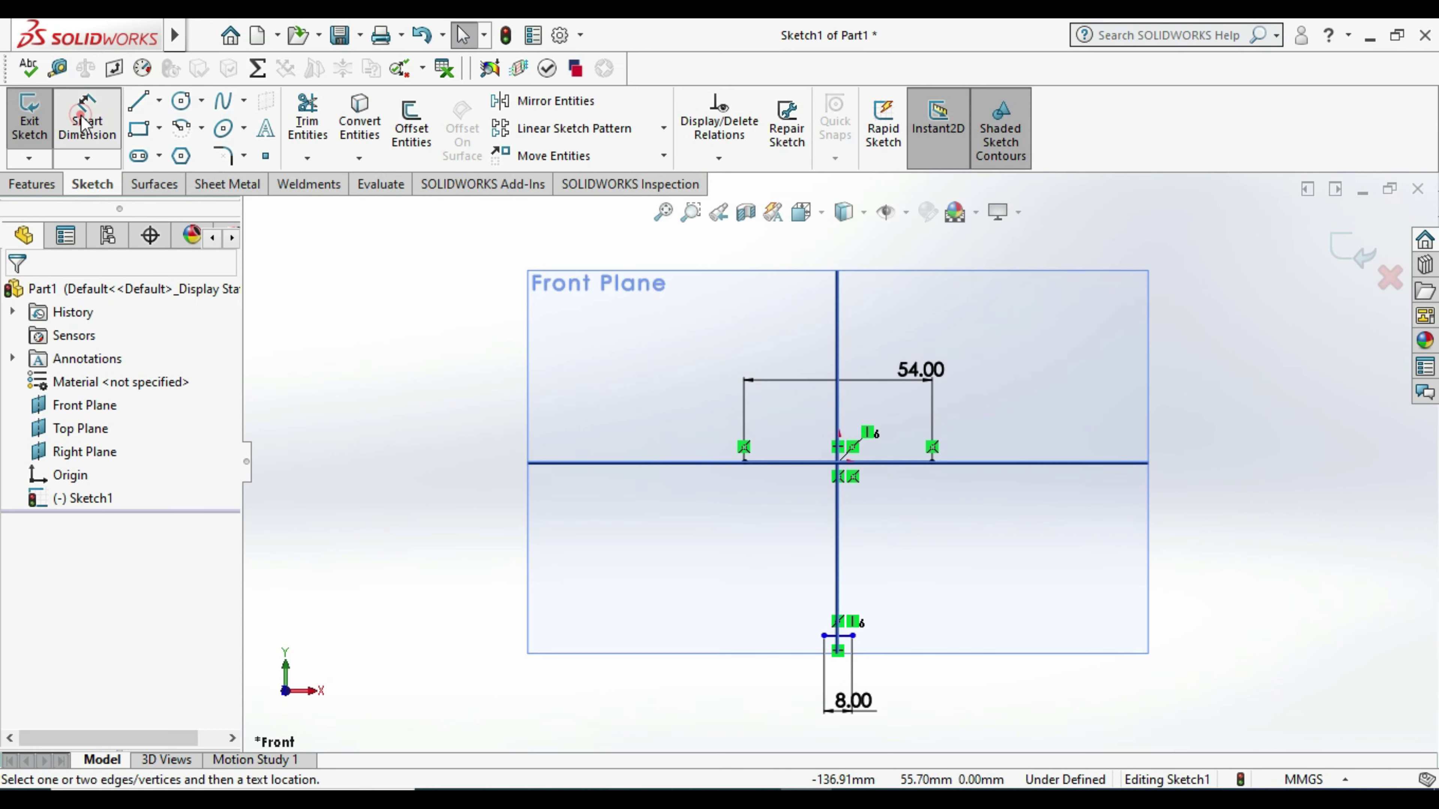
Step: Dimension the stem height from the bottom line to the top line as 42 mm (34+8)
{"action": "left_click", "coordinate": [838, 635]}
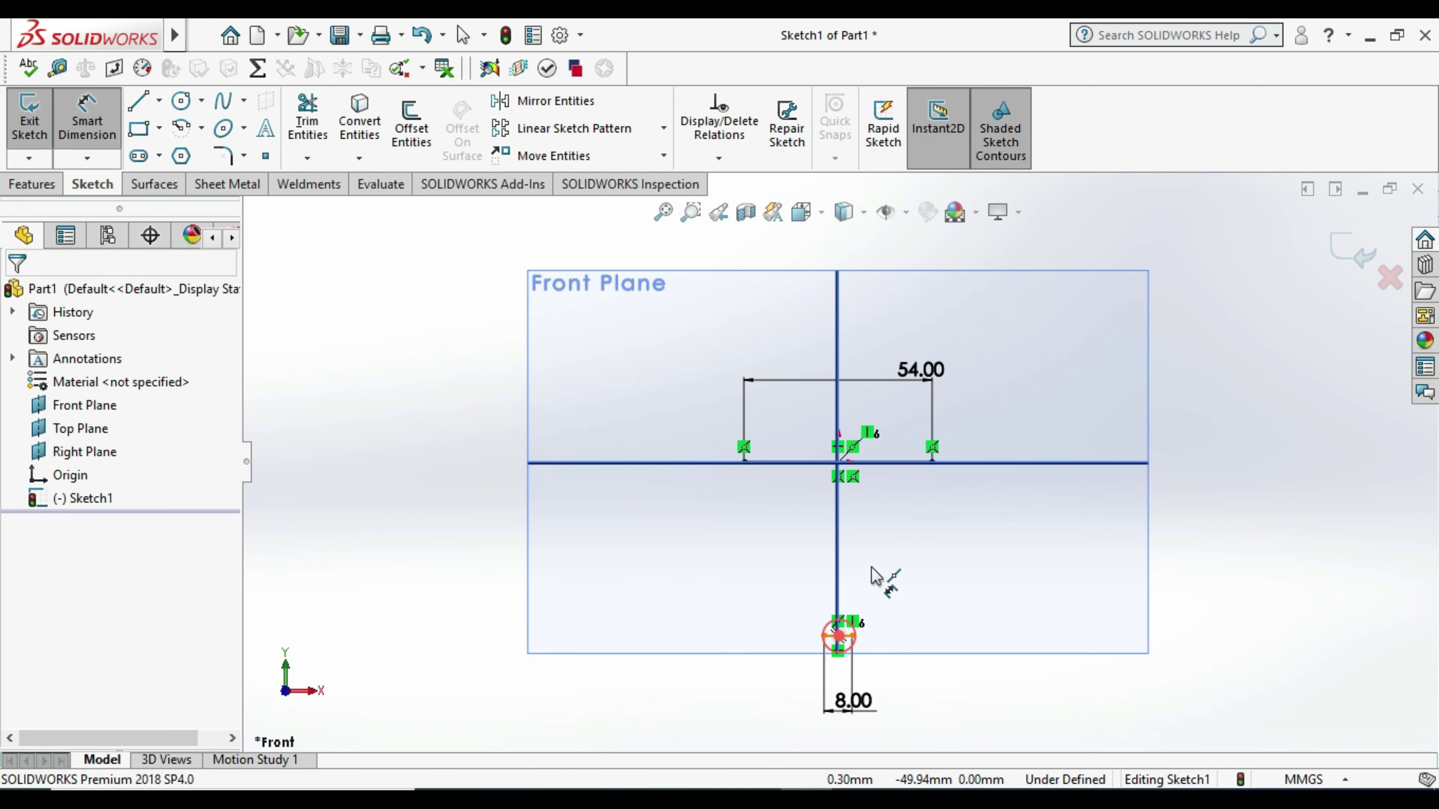
{"action": "left_click", "coordinate": [895, 465]}
{"action": "left_click", "coordinate": [1042, 570]}
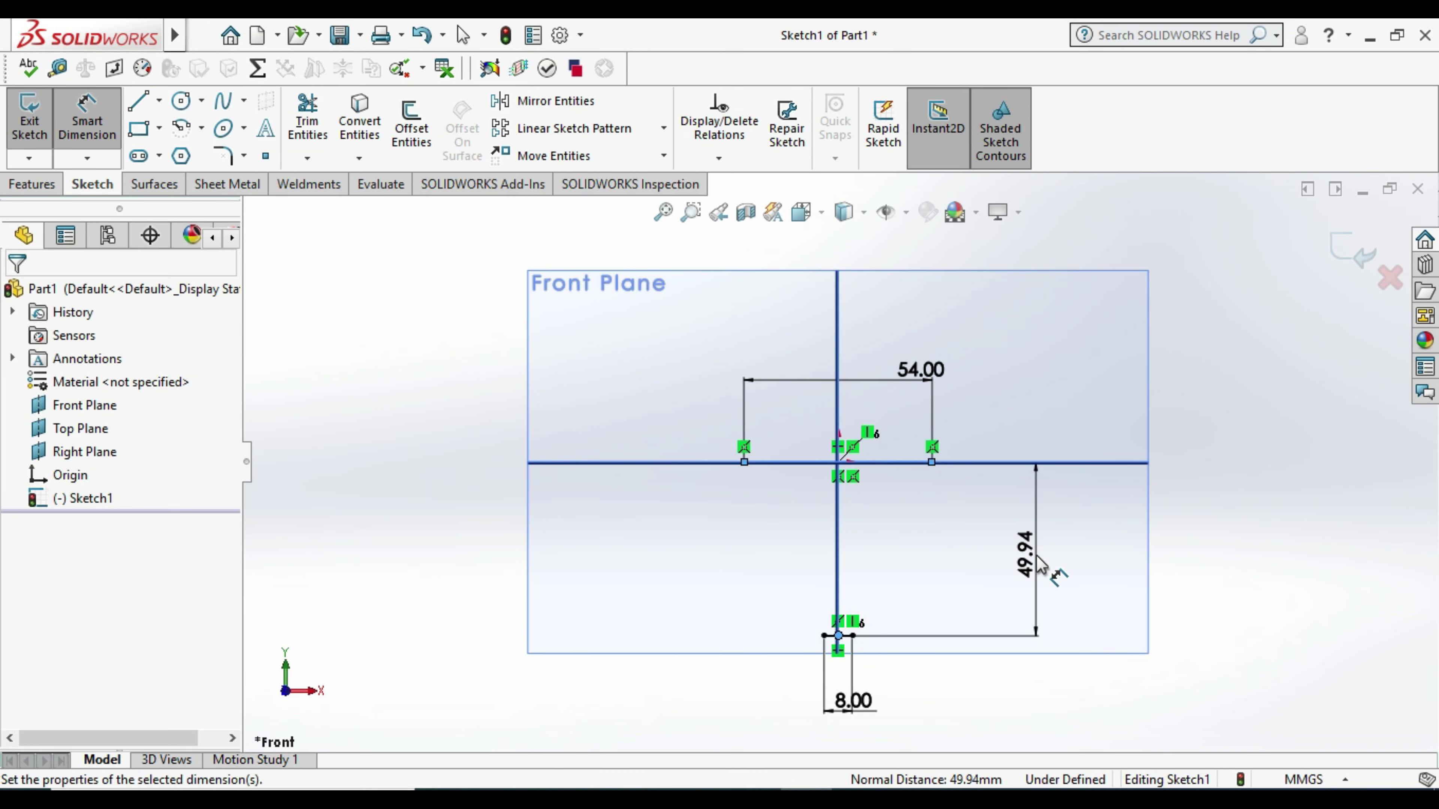
{"action": "type", "text": "34+8"}
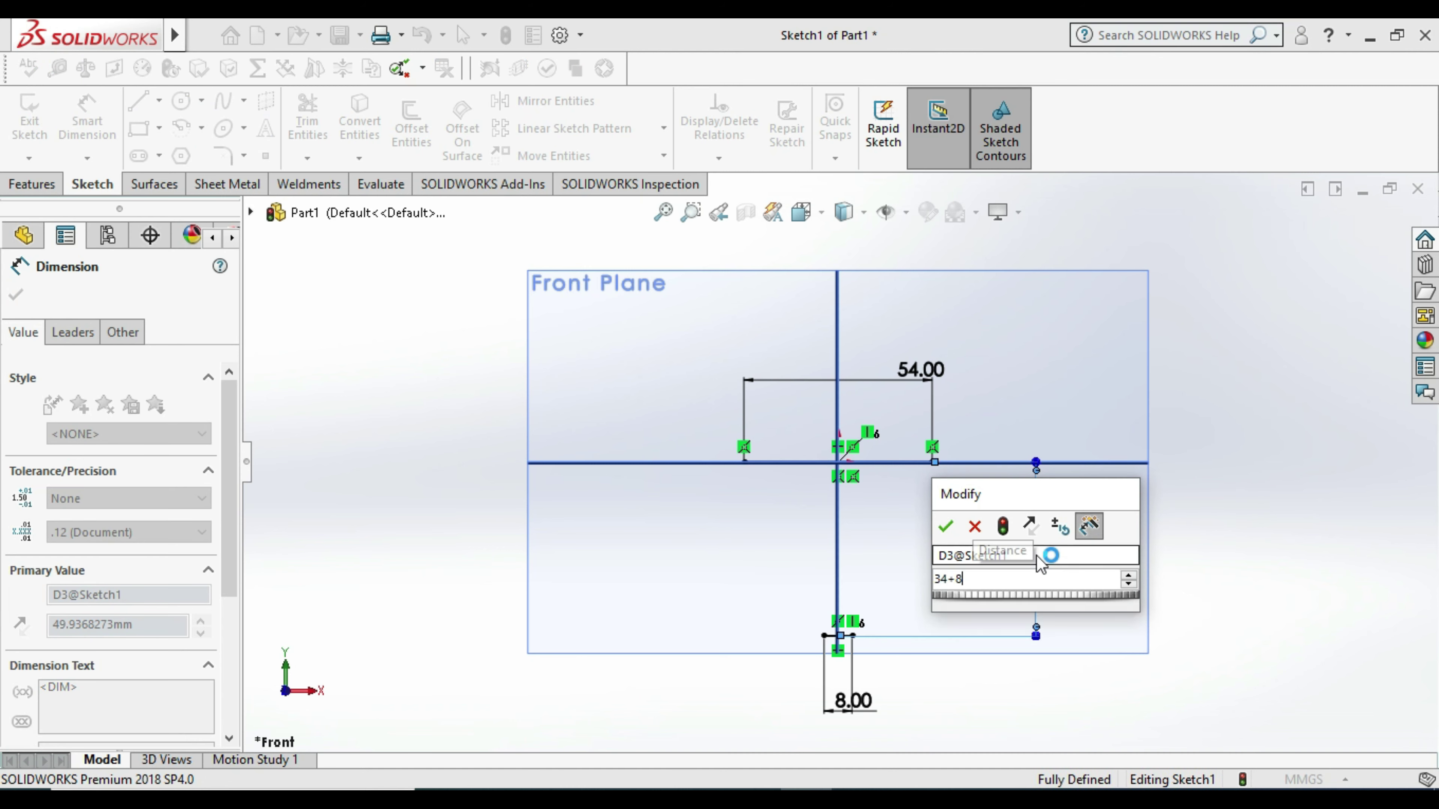
{"action": "key", "text": "Return"}
{"action": "left_click", "coordinate": [1277, 547]}
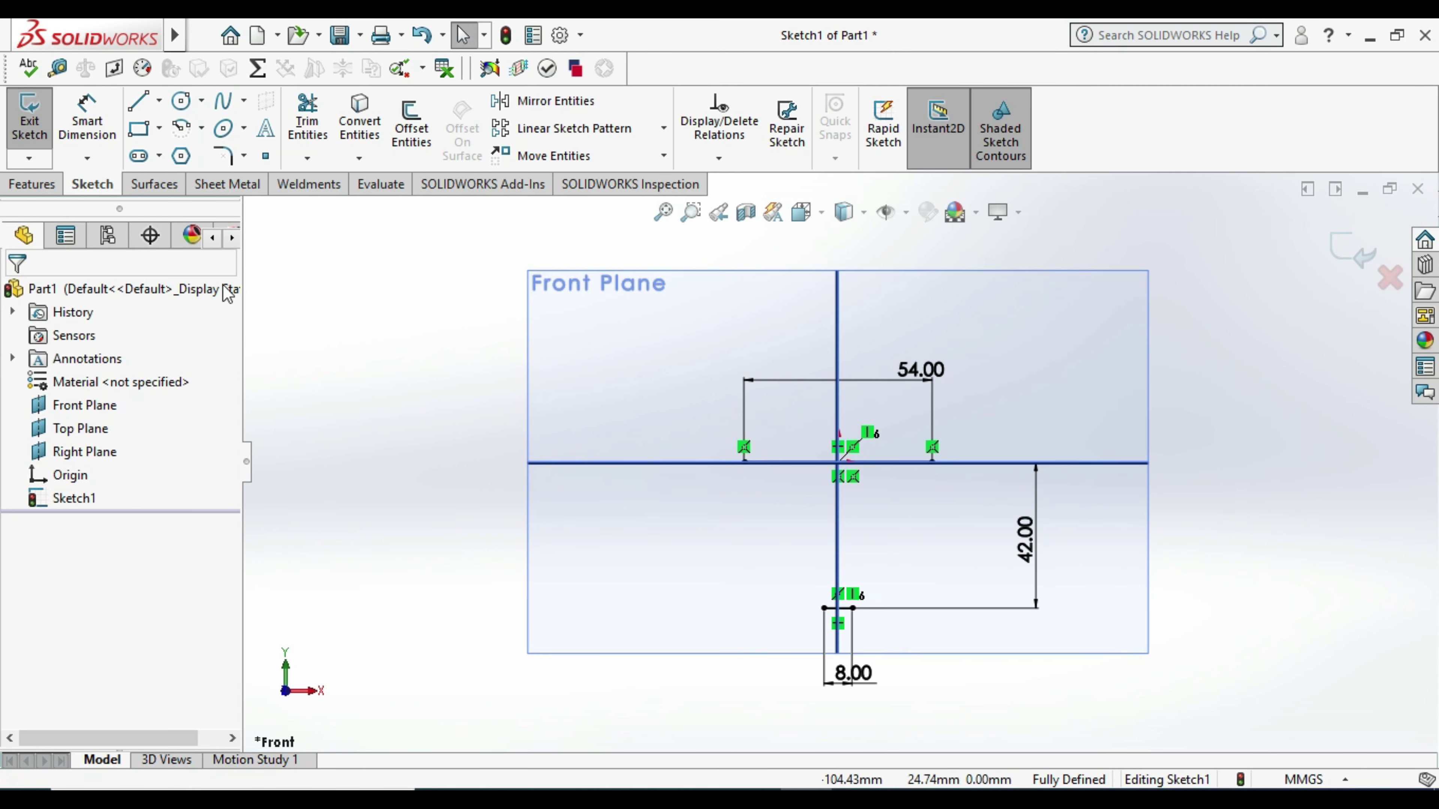
Step: Draw the remaining left and right edges of the T outline down to the stem bottom
{"action": "left_click", "coordinate": [139, 100]}
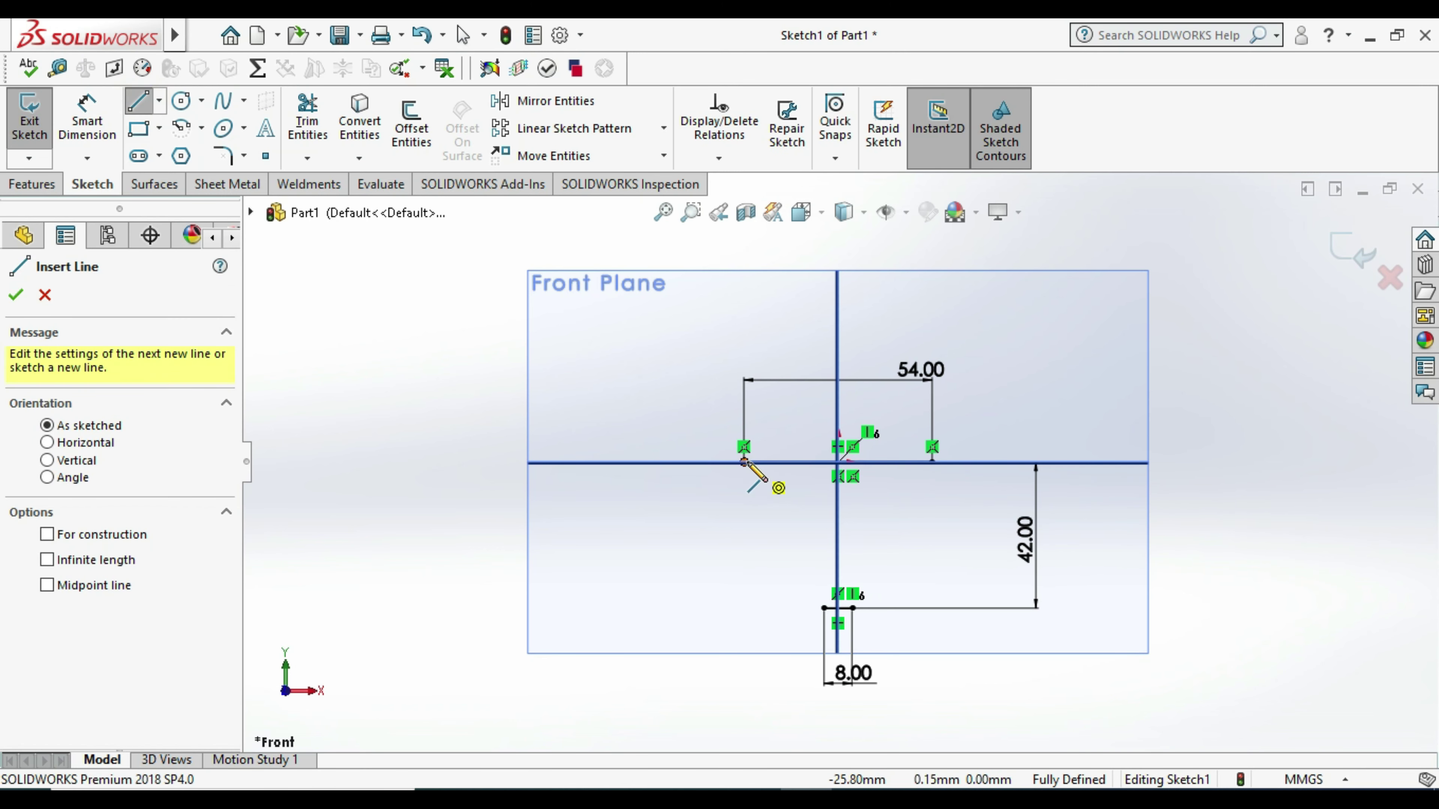
{"action": "left_click", "coordinate": [745, 462]}
{"action": "left_click", "coordinate": [744, 497]}
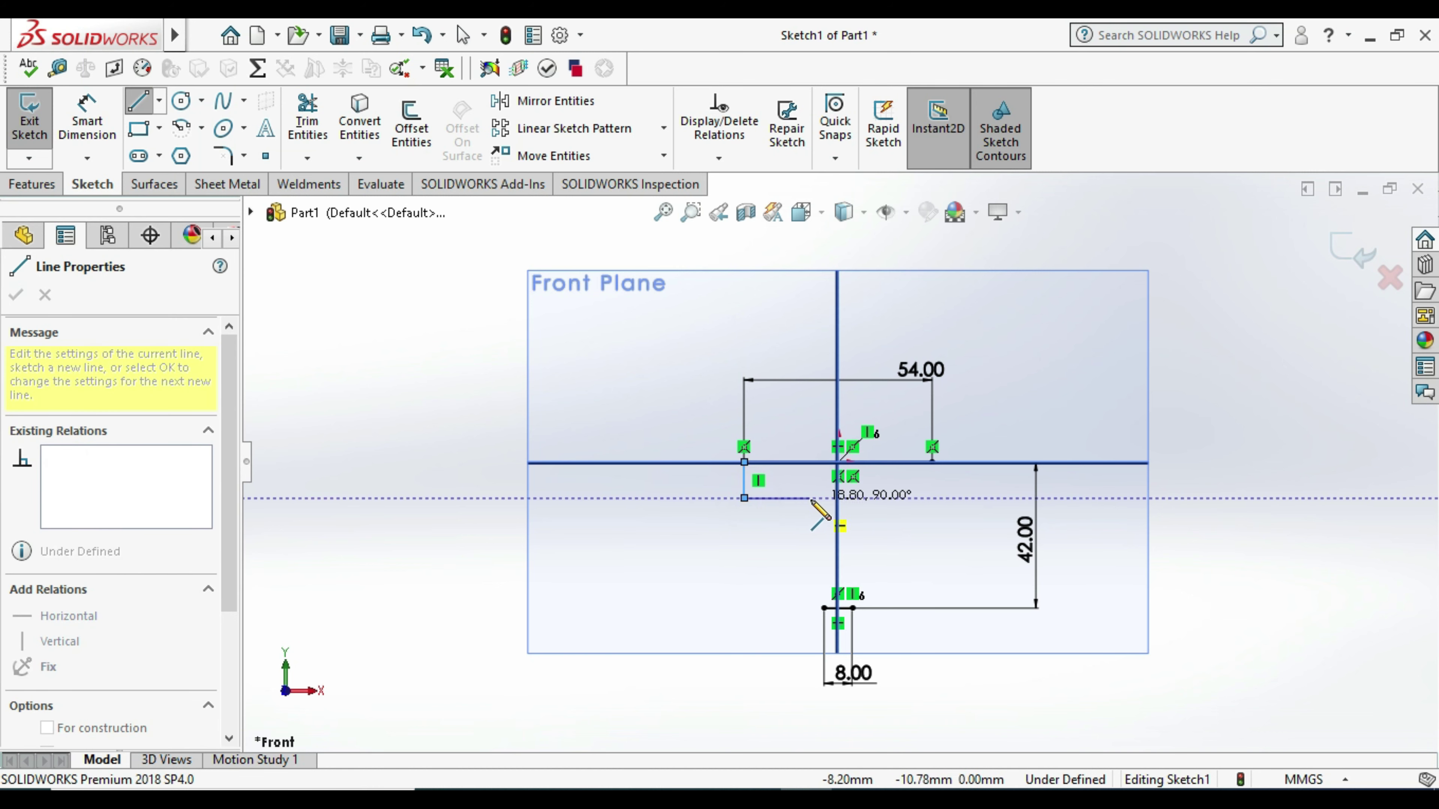
{"action": "left_click", "coordinate": [823, 497]}
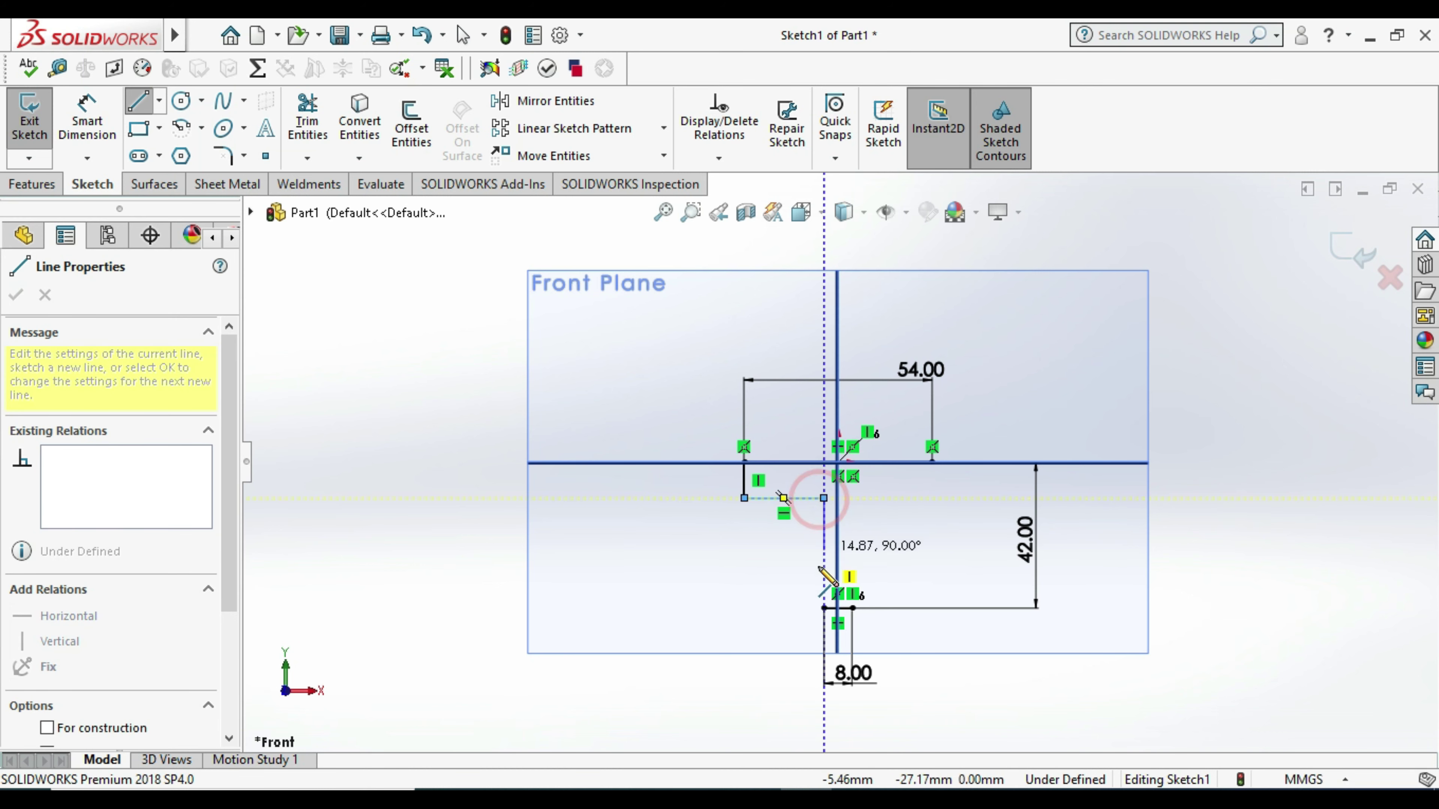
{"action": "left_click", "coordinate": [823, 608]}
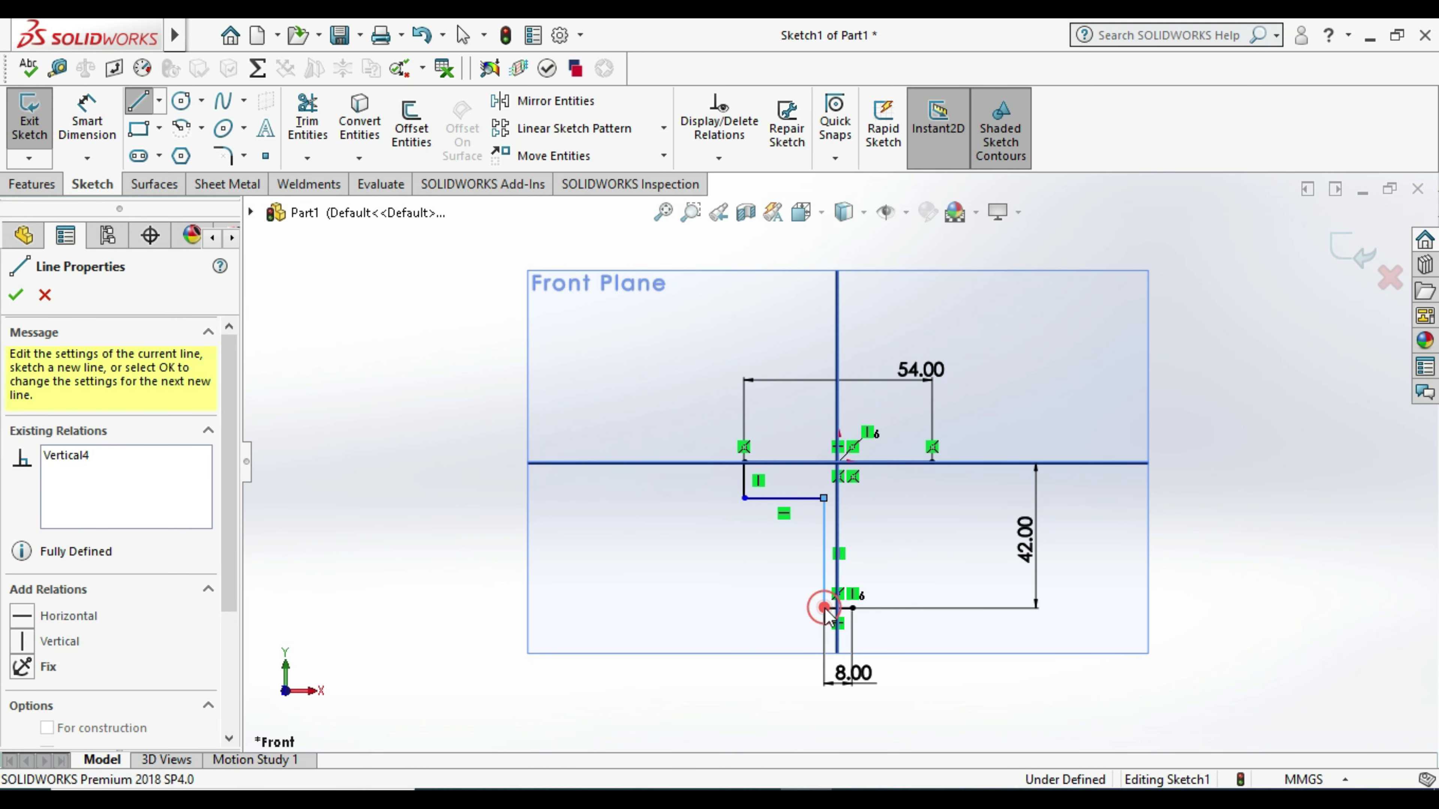
{"action": "left_click", "coordinate": [932, 462]}
{"action": "left_click", "coordinate": [932, 498]}
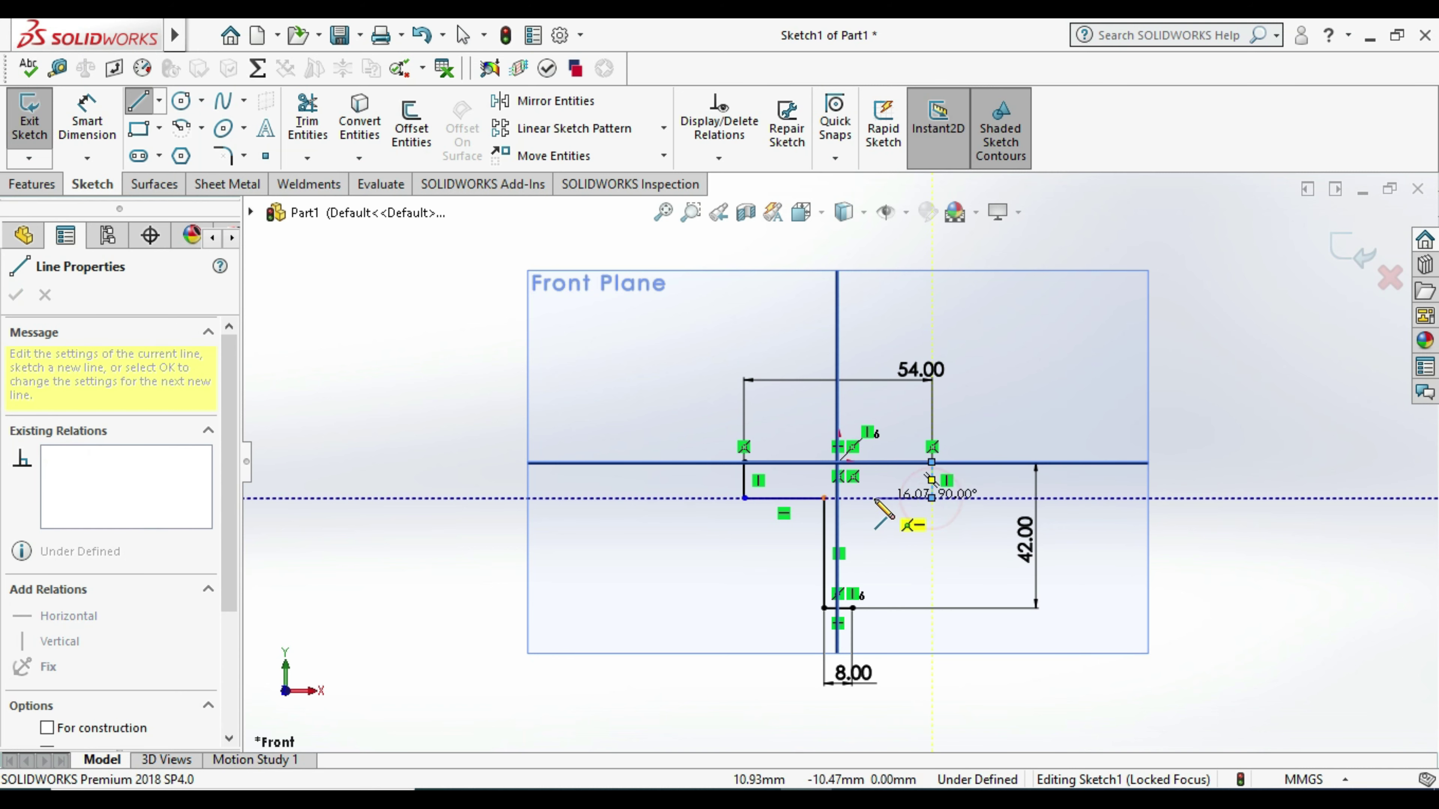
{"action": "left_click", "coordinate": [852, 498]}
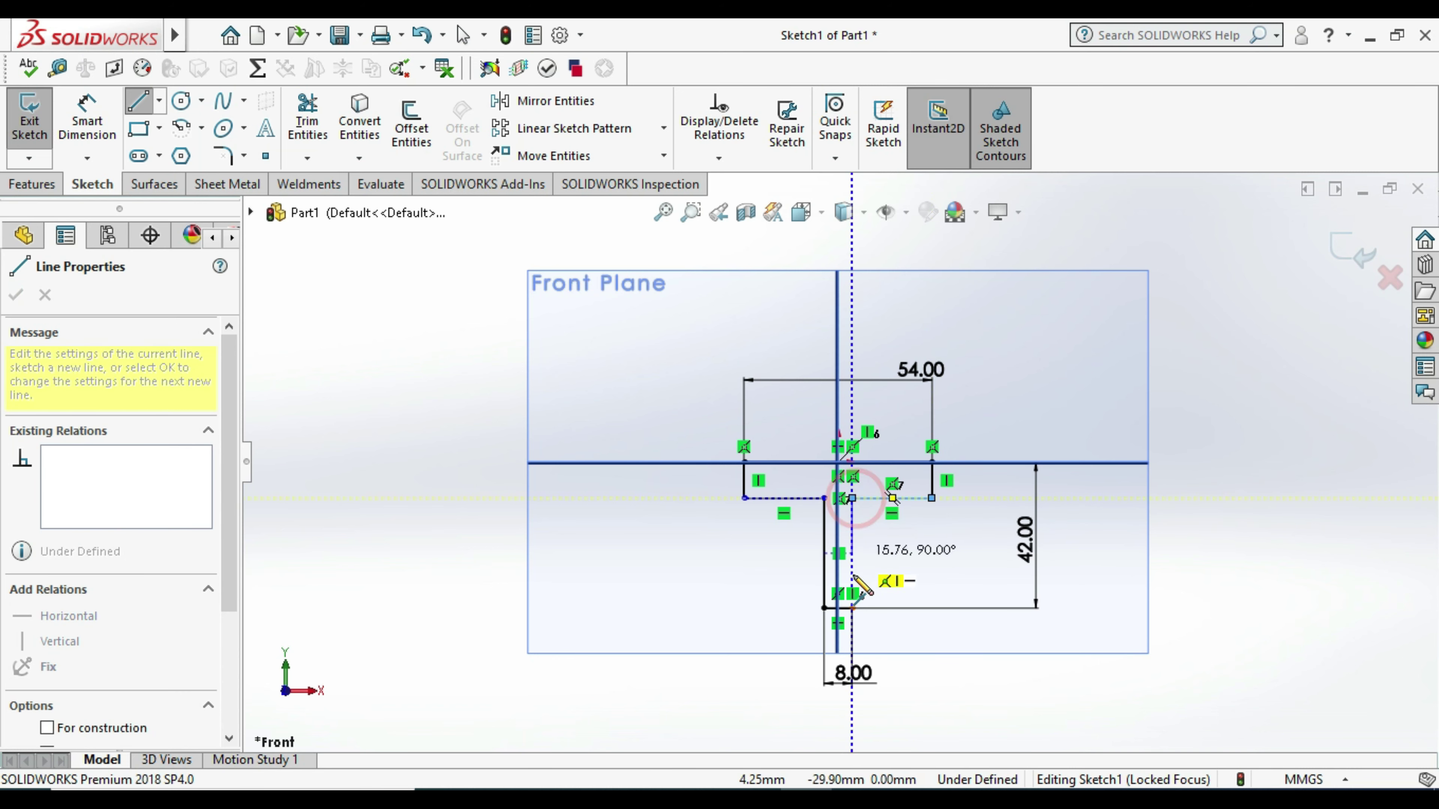
{"action": "left_click", "coordinate": [852, 609]}
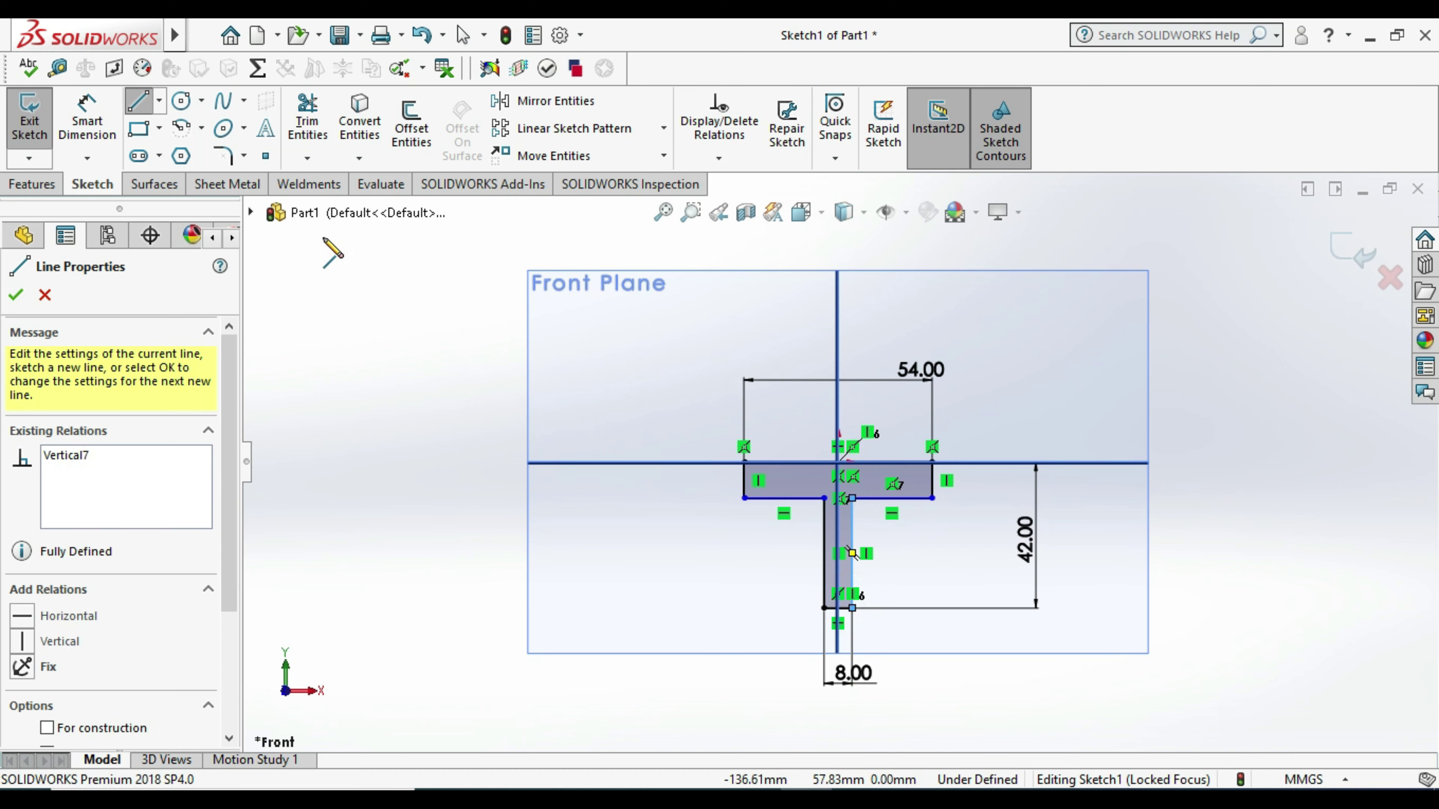
Step: Dimension the right end edge of the top bar to 8 mm thick
{"action": "left_click", "coordinate": [87, 119]}
{"action": "left_click", "coordinate": [938, 483]}
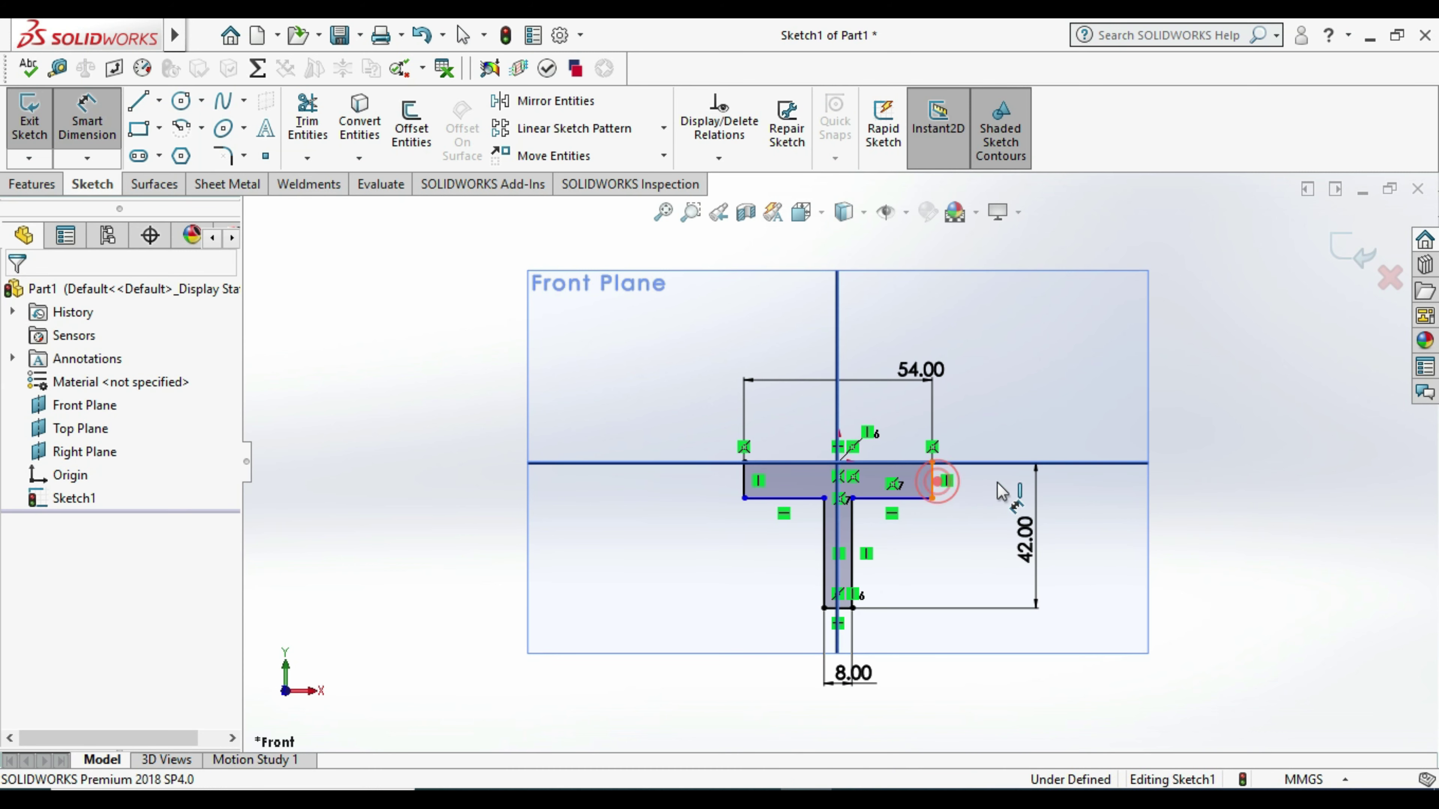
{"action": "left_click", "coordinate": [997, 482]}
{"action": "type", "text": "8"}
{"action": "key", "text": "Return"}
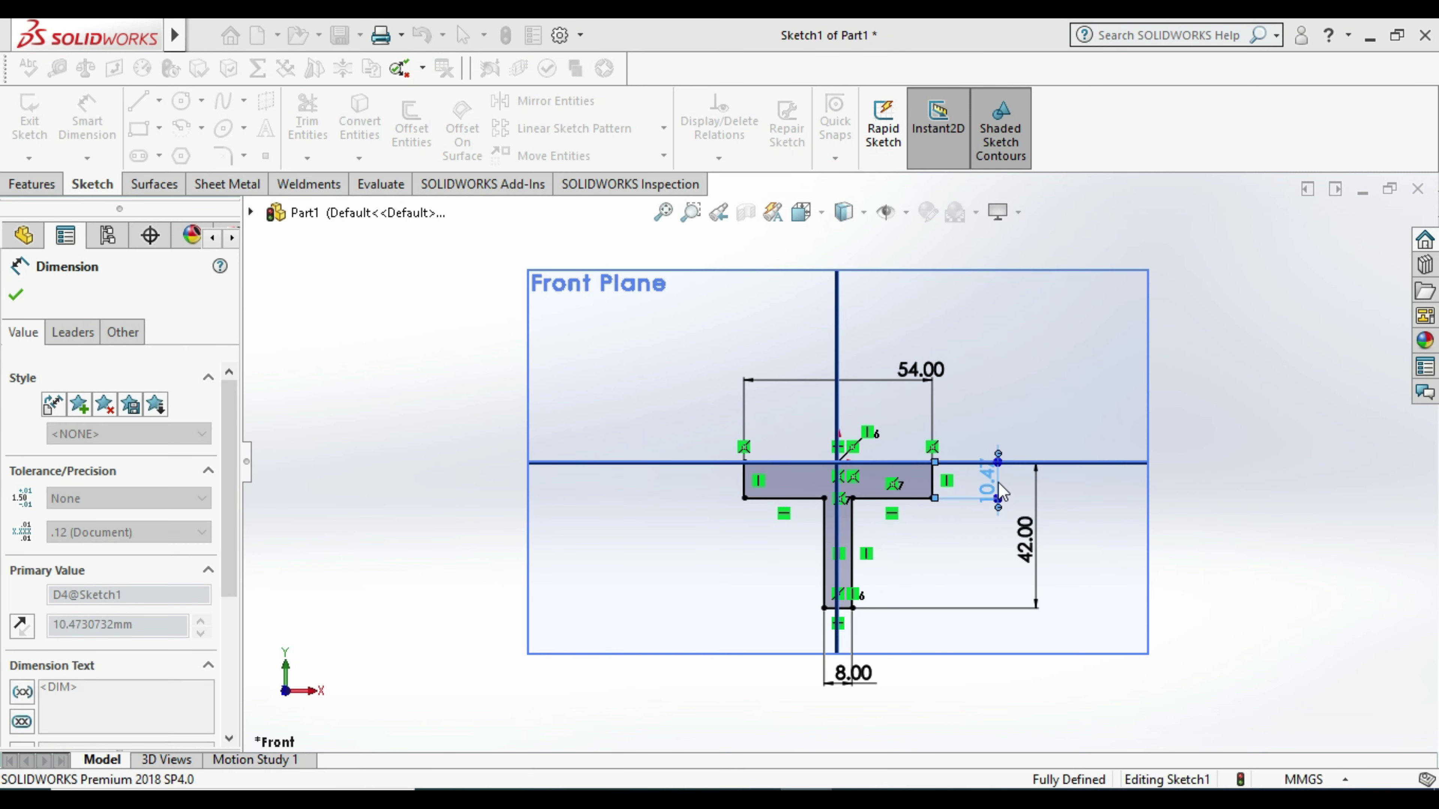
{"action": "left_click", "coordinate": [1243, 521]}
{"action": "key", "text": "Escape"}
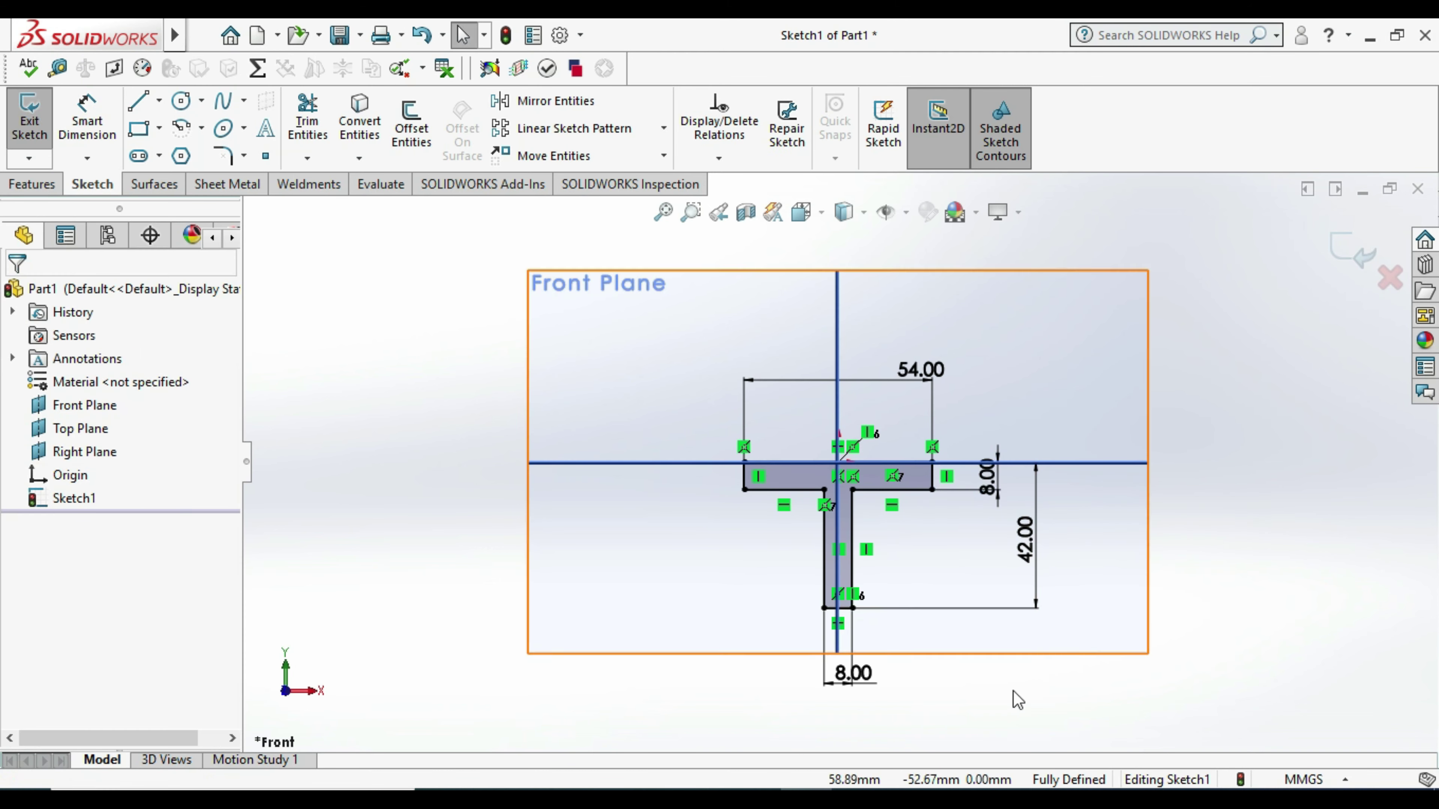
Step: Check the profile against the reference drawing and exit Sketch1
{"action": "key", "text": "alt+Tab"}
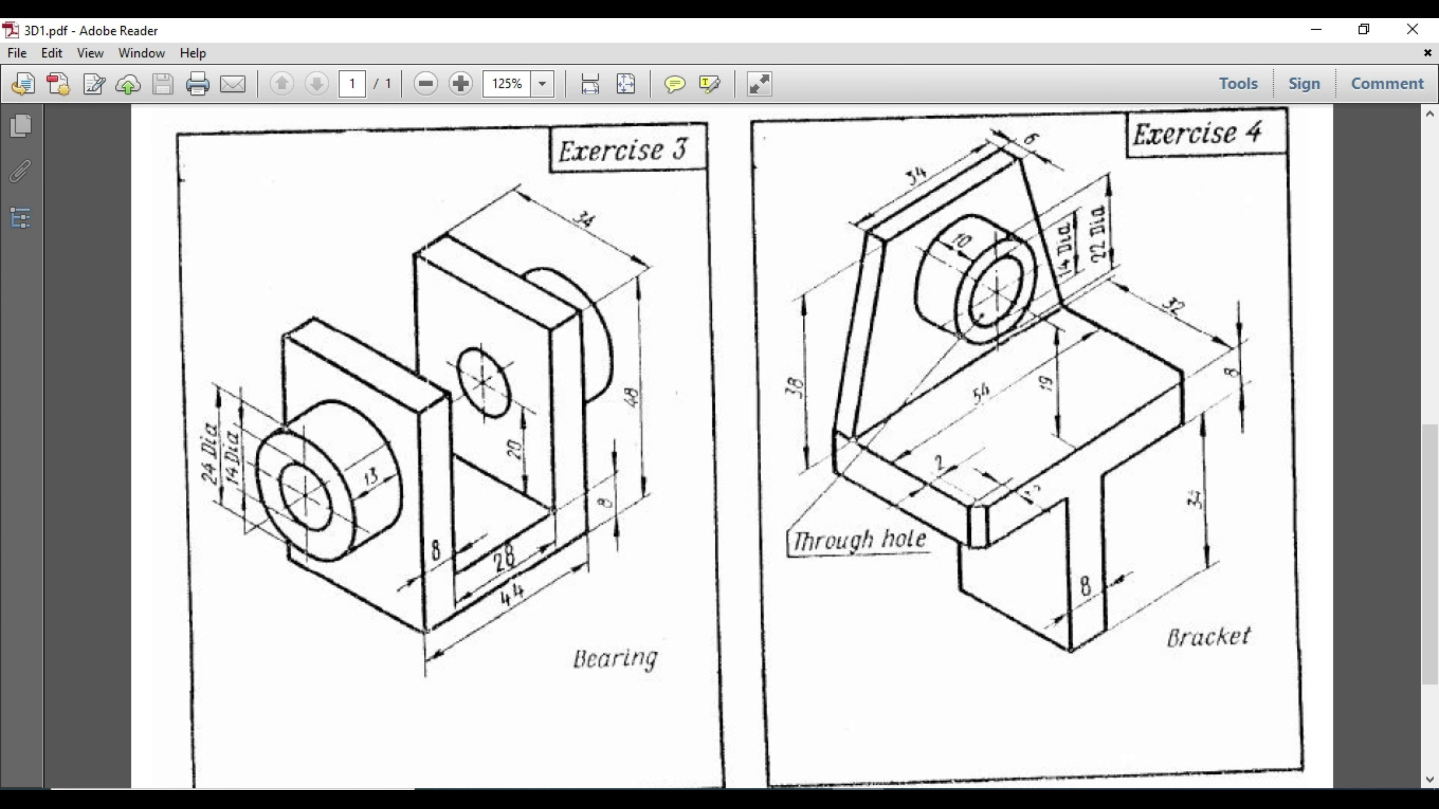
{"action": "key", "text": "alt+Tab"}
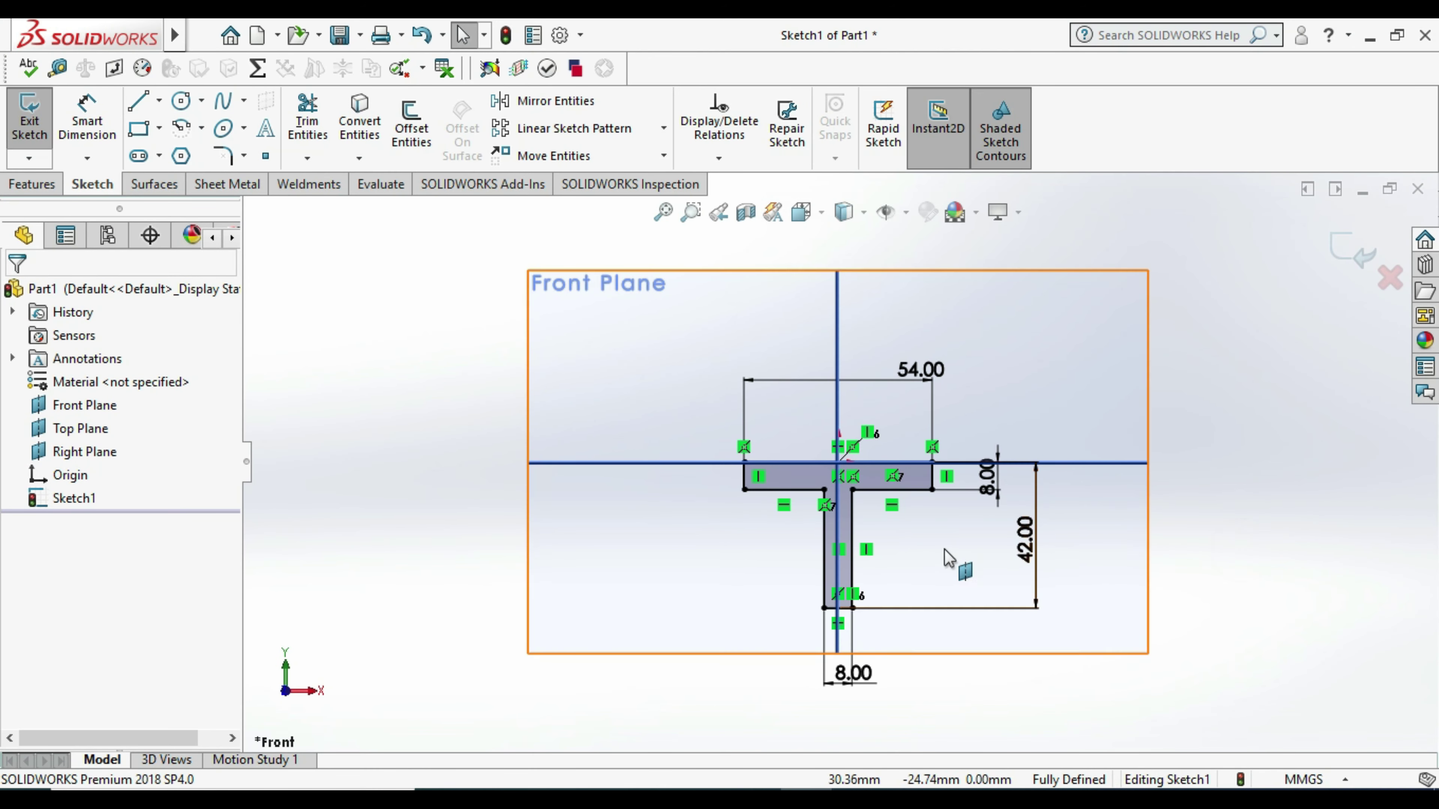
{"action": "scroll", "coordinate": [954, 565], "scroll_direction": "up", "scroll_amount": 2}
{"action": "scroll", "coordinate": [925, 601], "scroll_direction": "down", "scroll_amount": 3}
{"action": "key", "text": "alt+Tab"}
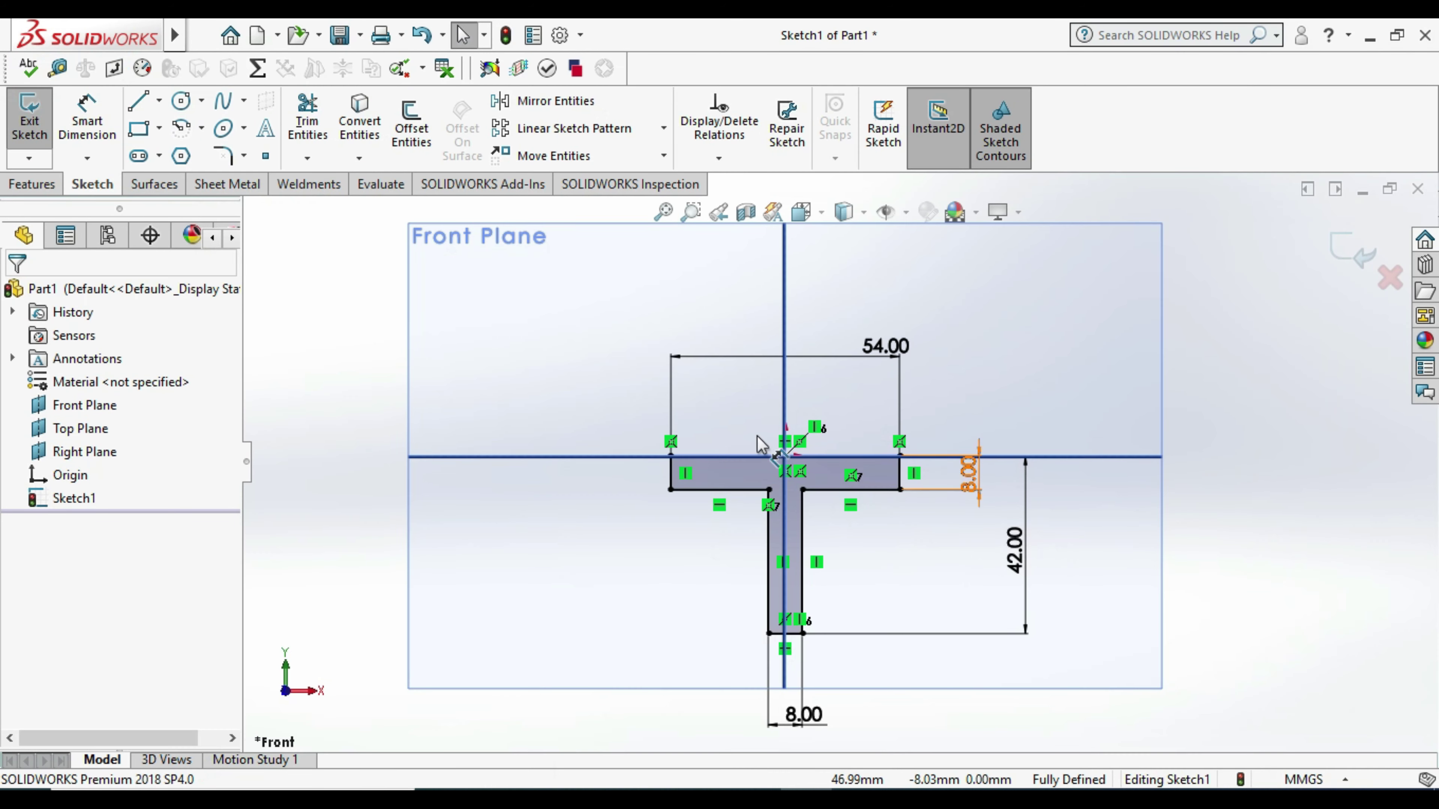
{"action": "left_click", "coordinate": [42, 116]}
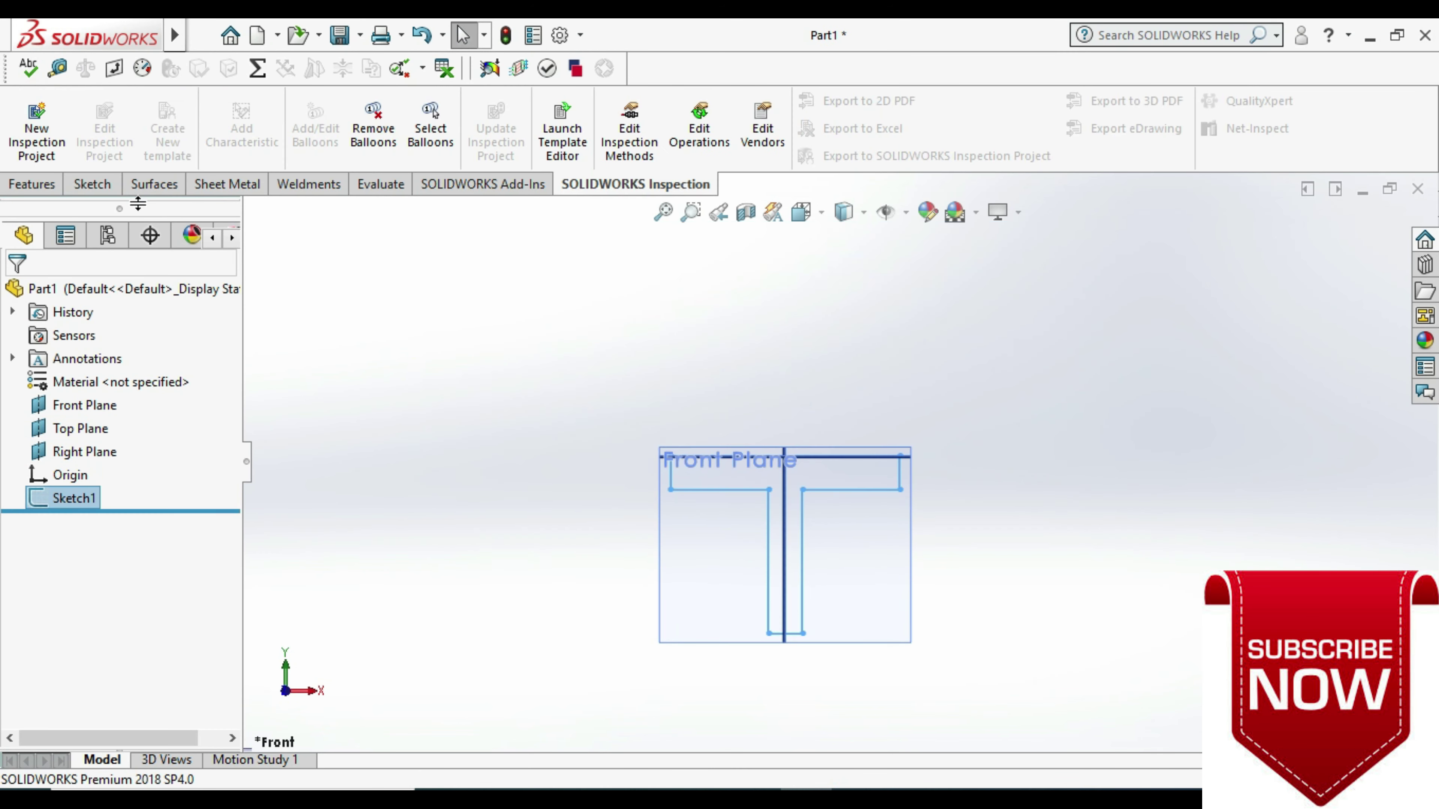
Step: Extrude the T profile blind to 38 mm (32+6) and inspect the resulting block
{"action": "left_click", "coordinate": [31, 185]}
{"action": "left_click", "coordinate": [38, 122]}
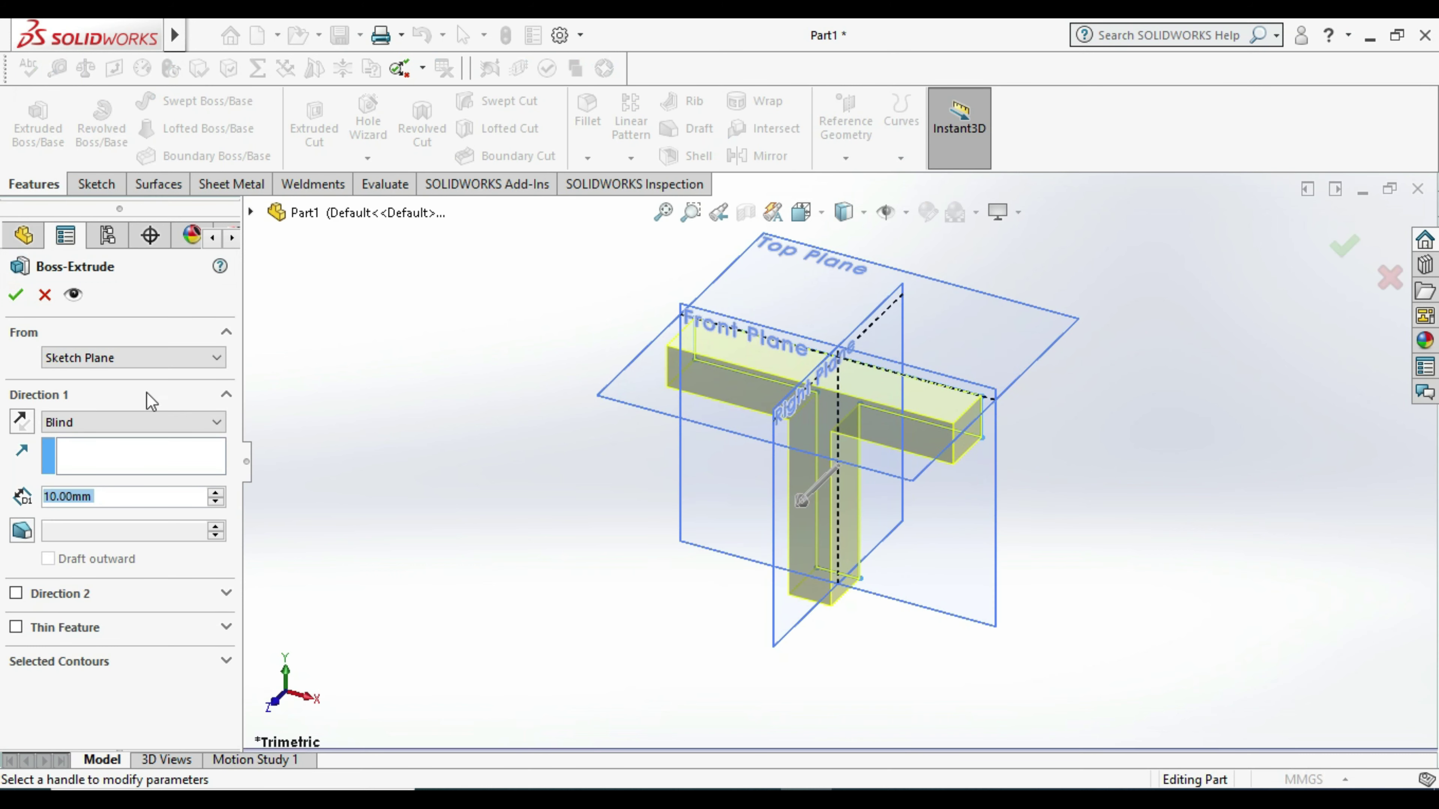
{"action": "type", "text": "32"}
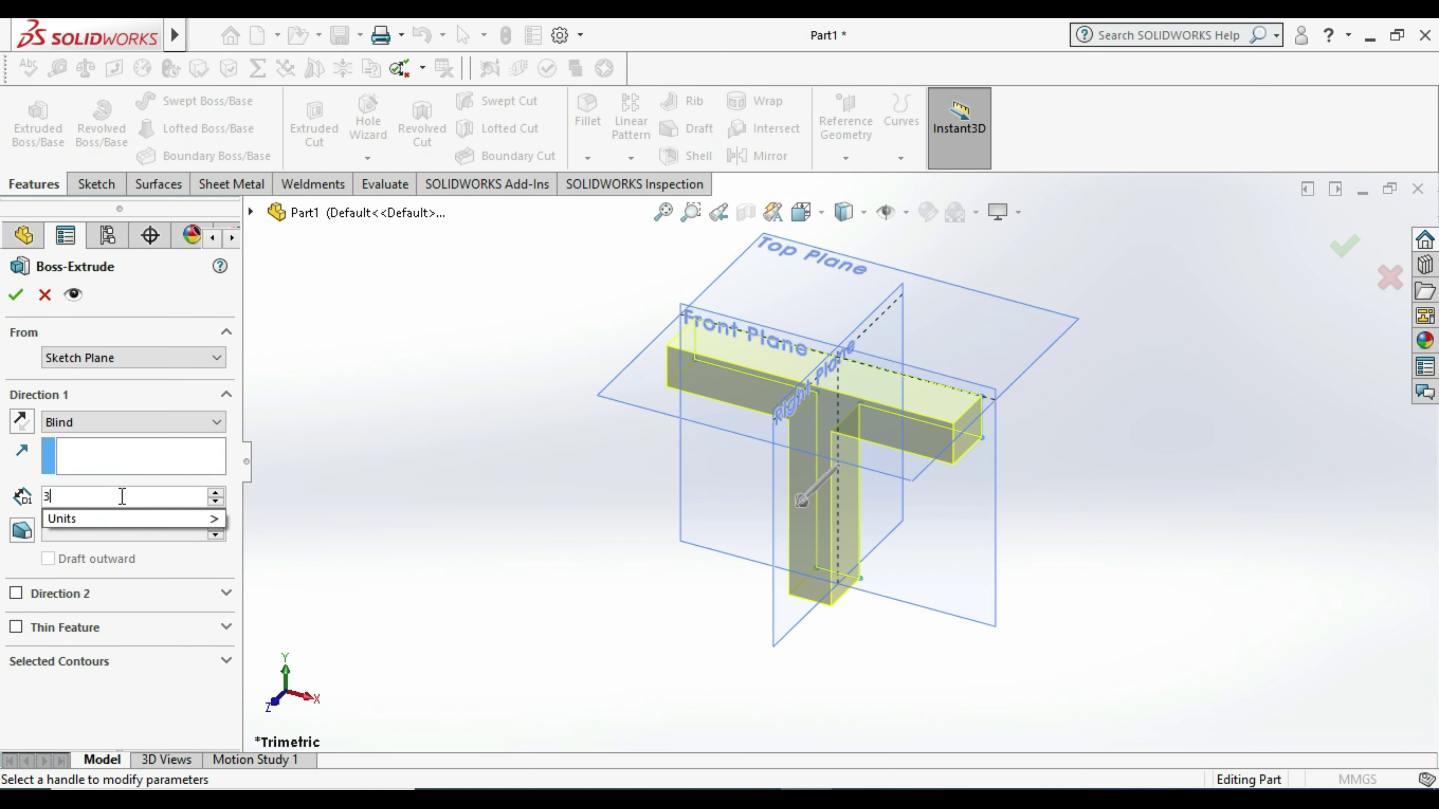
{"action": "key", "text": "Return"}
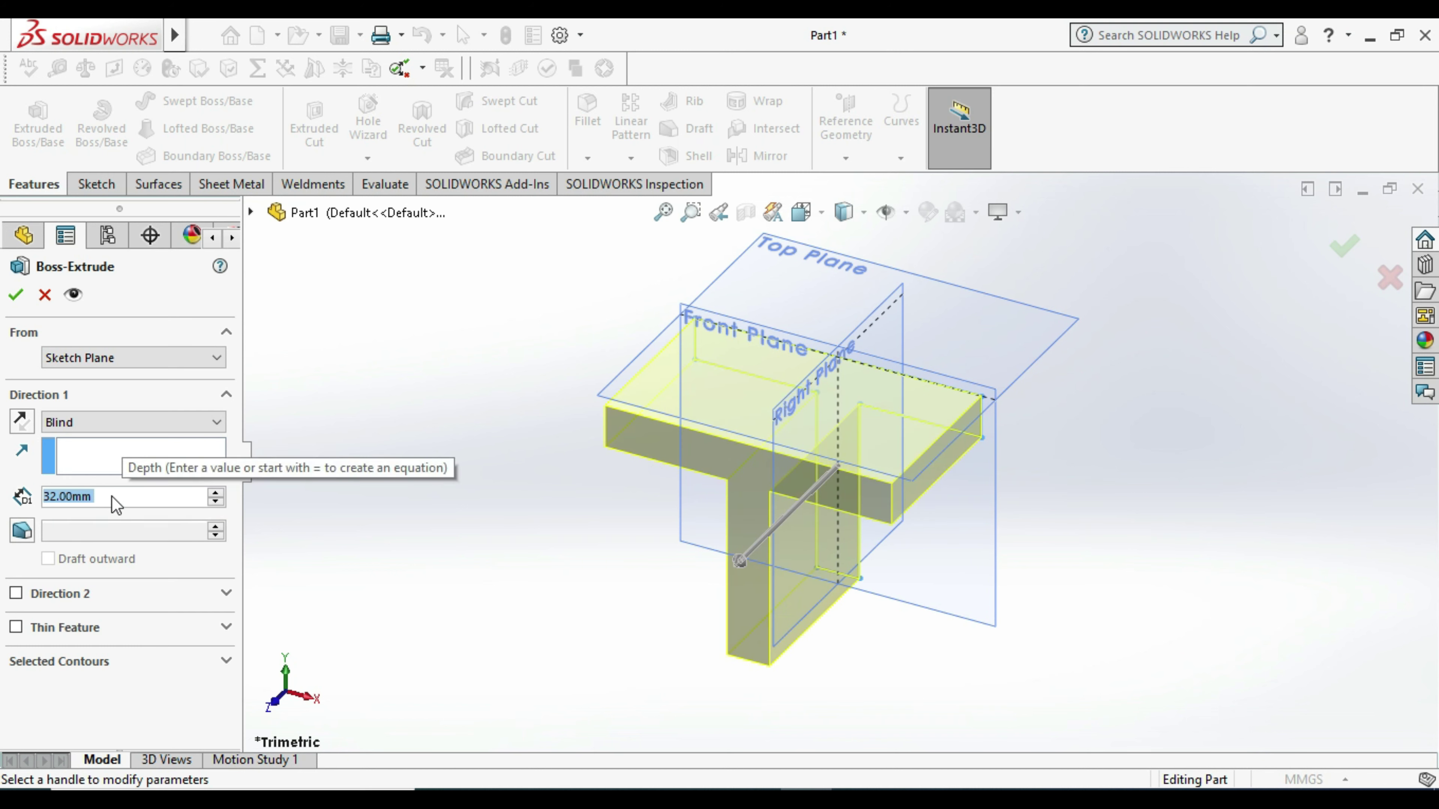
{"action": "type", "text": "38"}
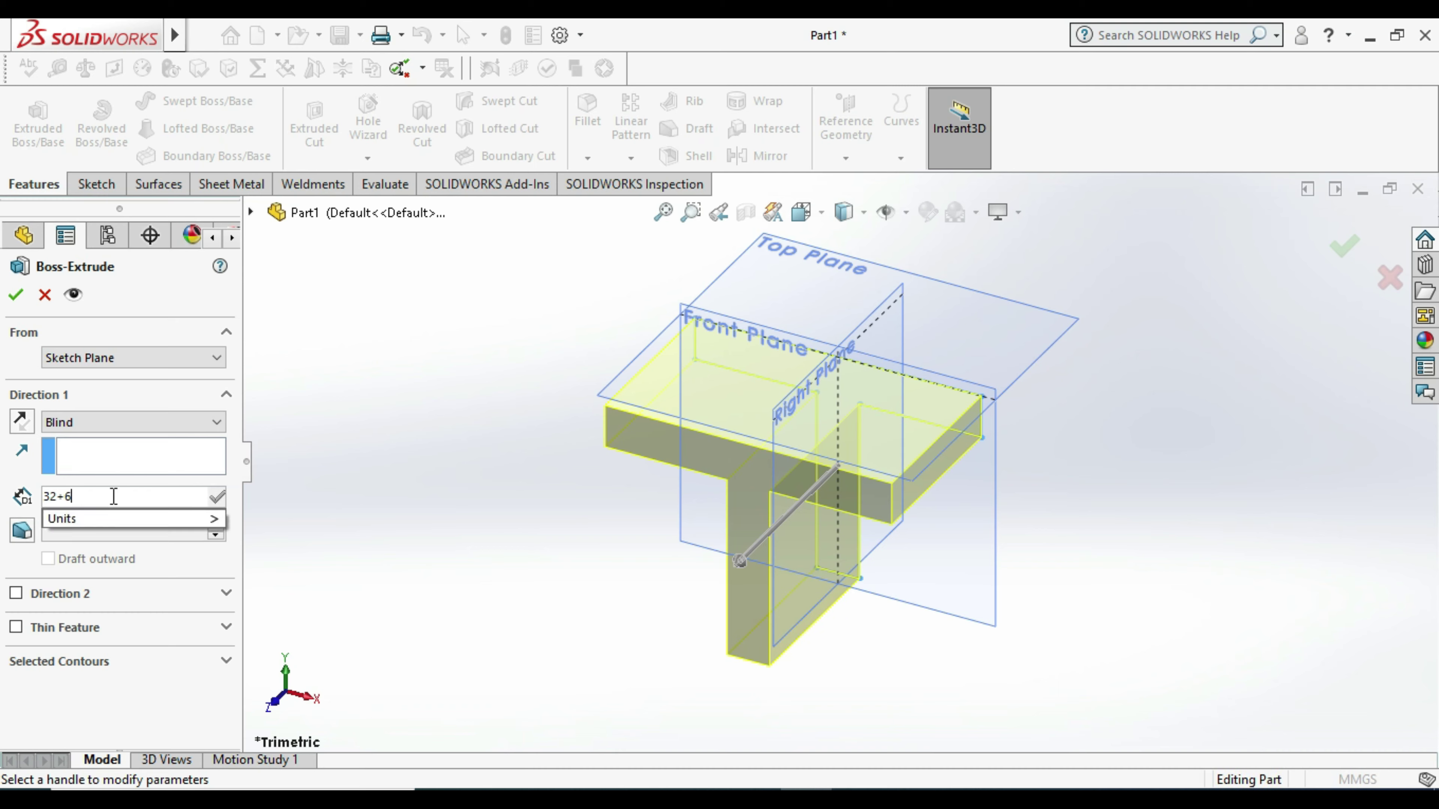
{"action": "key", "text": "Return"}
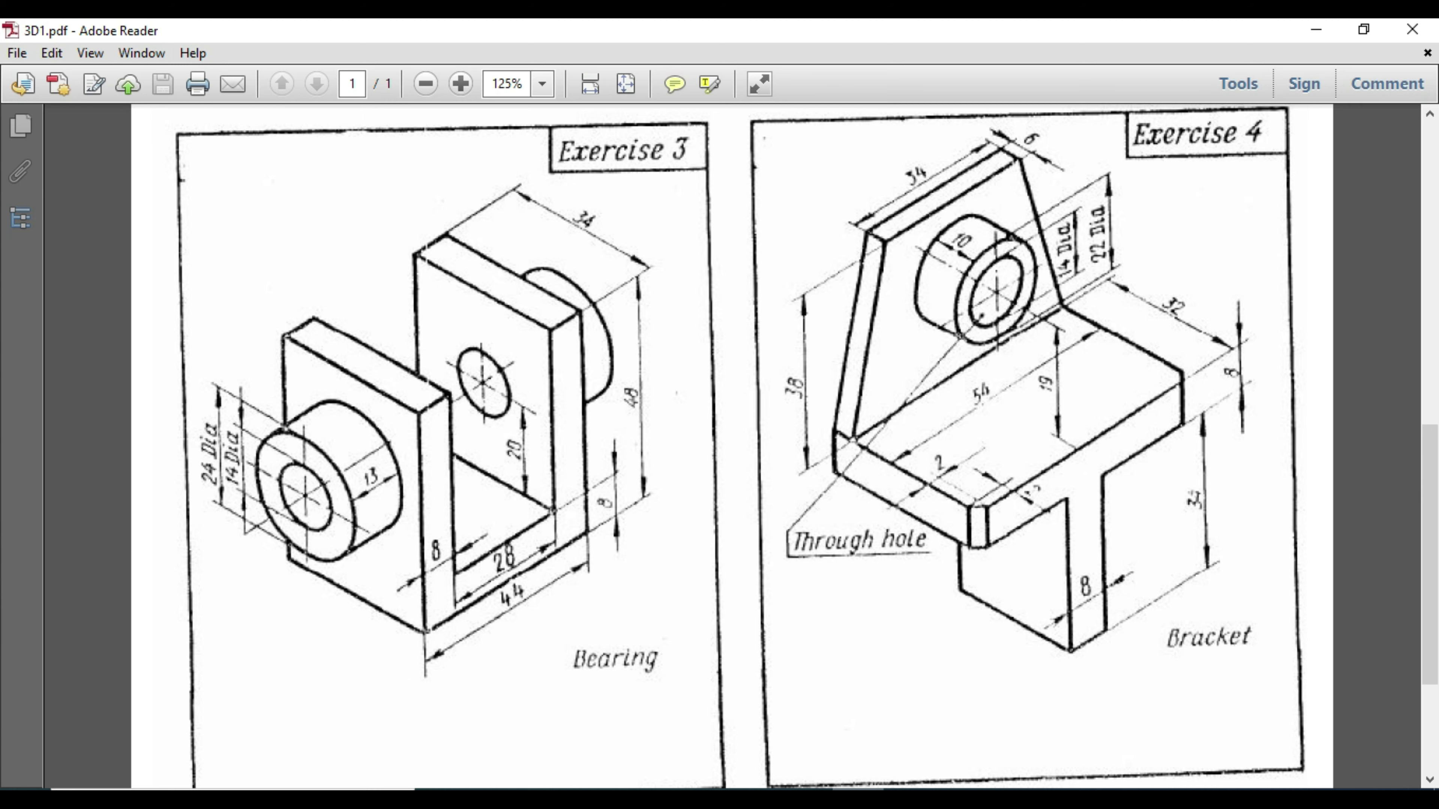
{"action": "key", "text": "alt+Tab"}
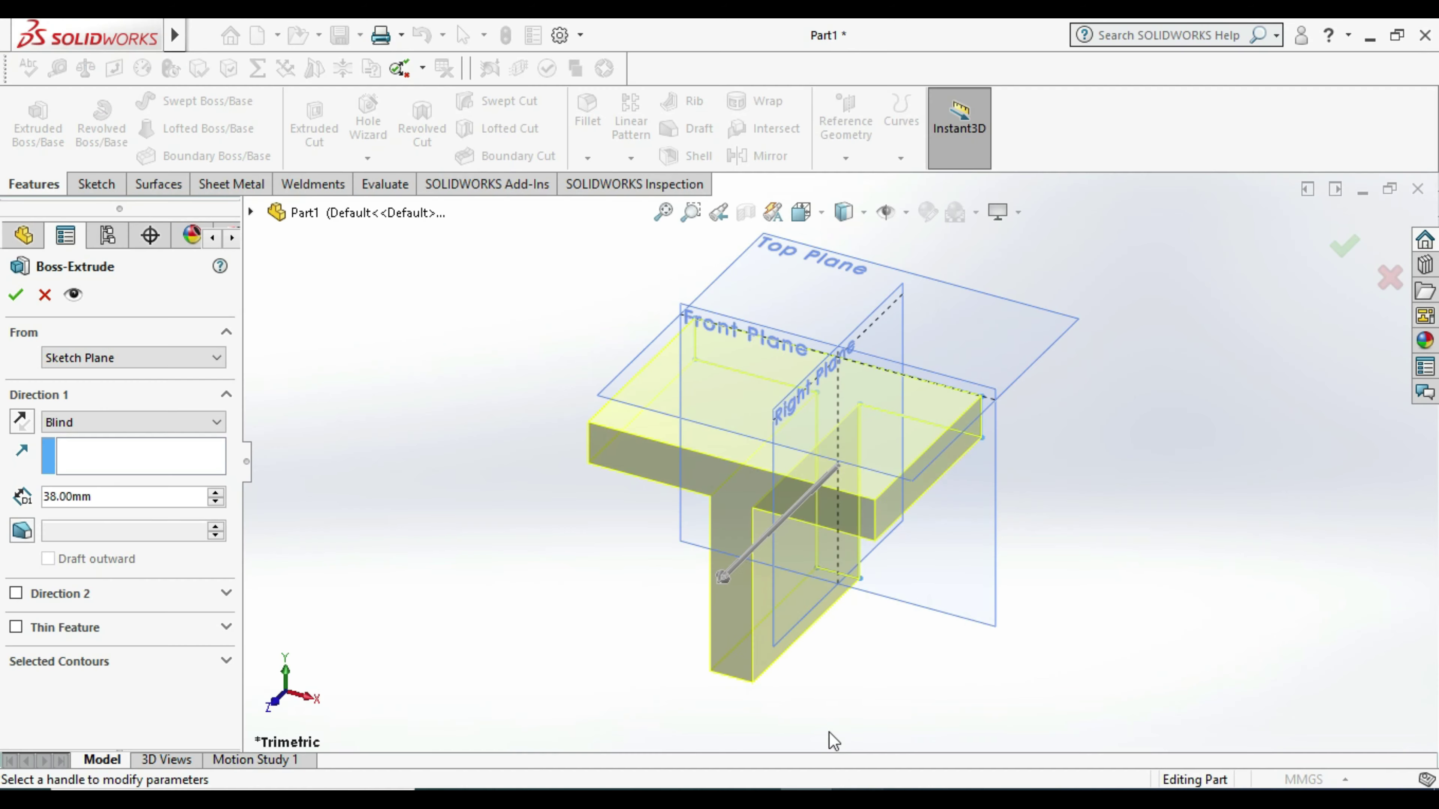
{"action": "left_click", "coordinate": [16, 295]}
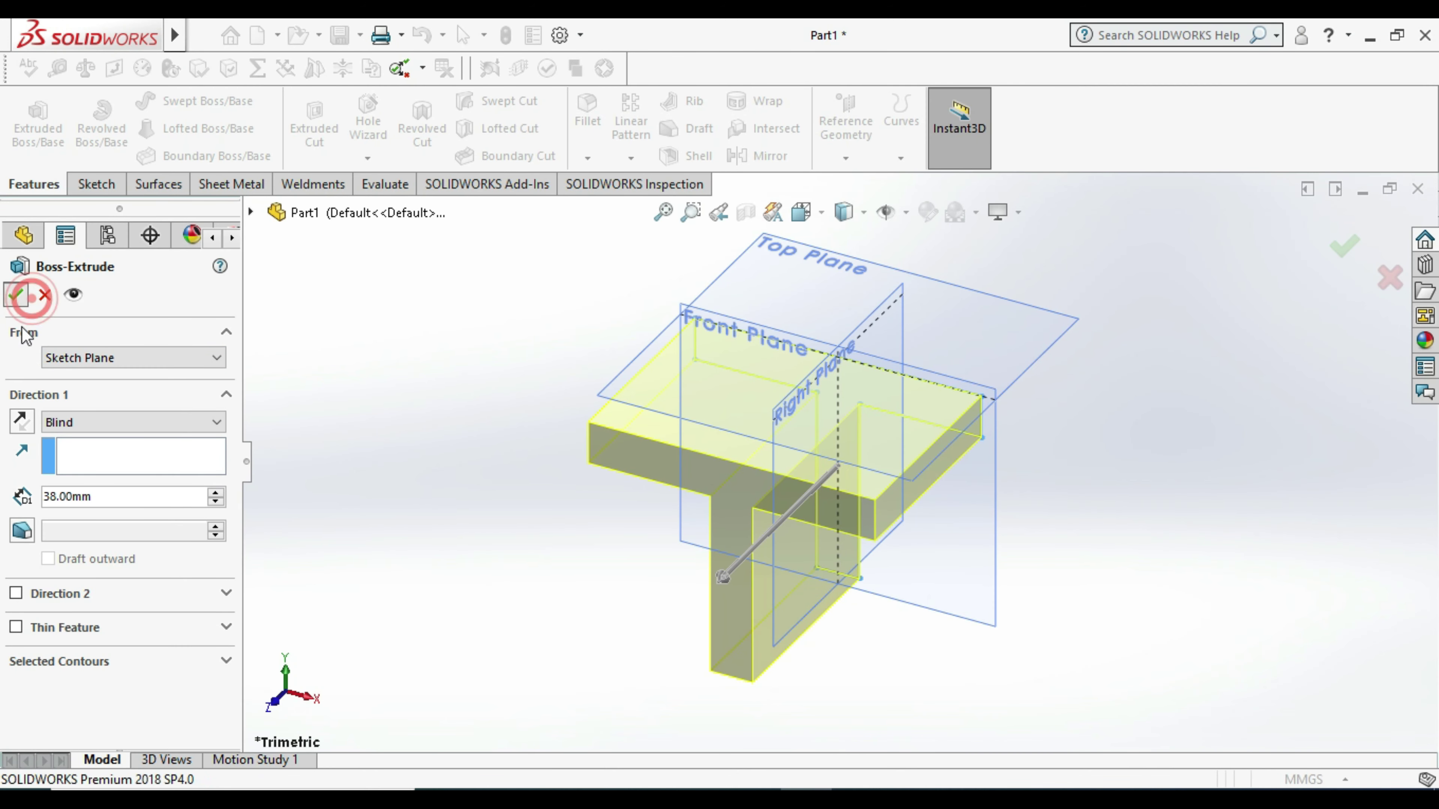
{"action": "mouse_move", "coordinate": [300, 590]}
{"action": "middle_mouse_down"}
{"action": "mouse_move", "coordinate": [604, 529]}
{"action": "mouse_move", "coordinate": [568, 594]}
{"action": "middle_mouse_up"}
{"action": "key", "text": "alt+Tab"}
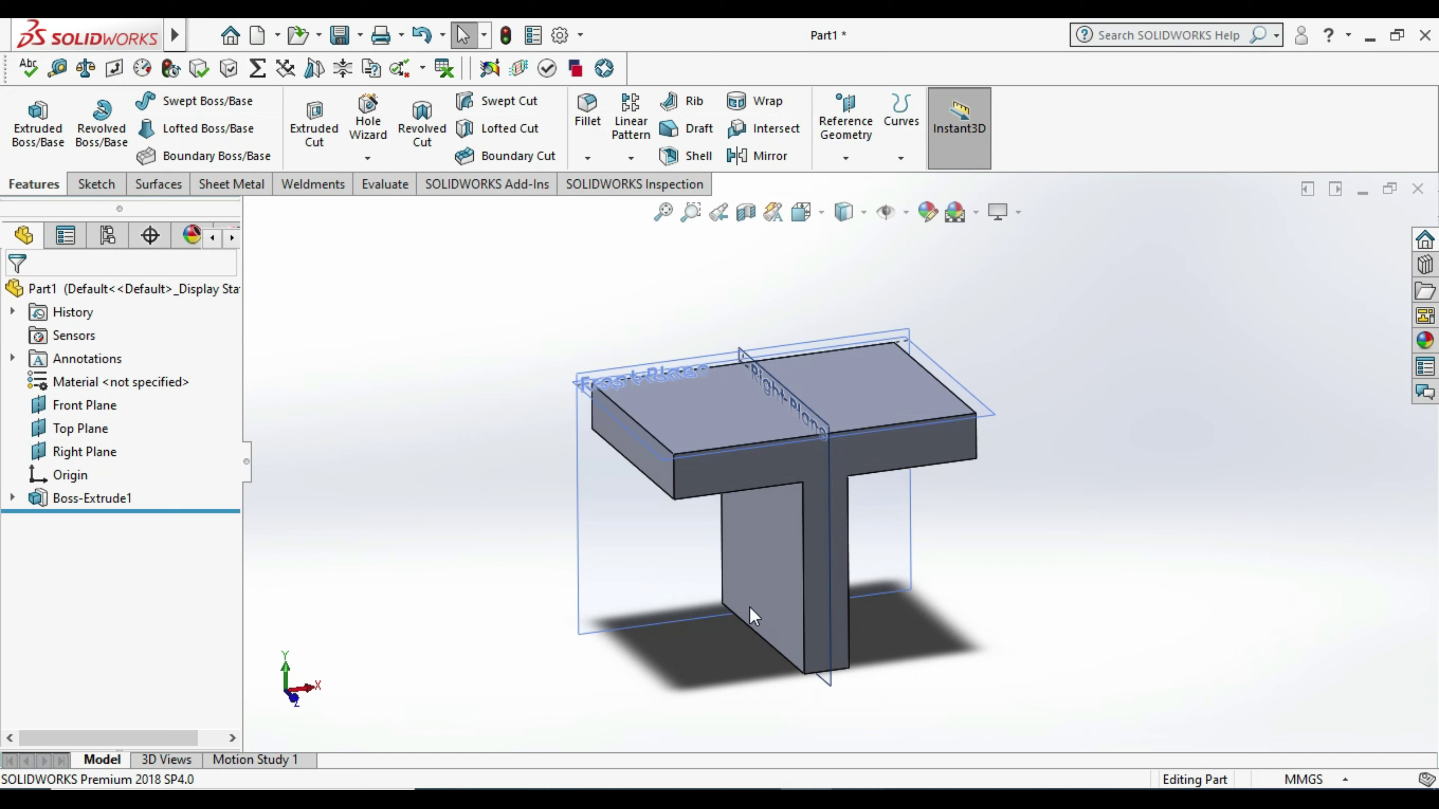
Step: Open Sketch2 on the flat T-shaped face of the extruded body
{"action": "left_click", "coordinate": [685, 407]}
{"action": "right_click", "coordinate": [686, 407]}
{"action": "left_click", "coordinate": [1379, 466]}
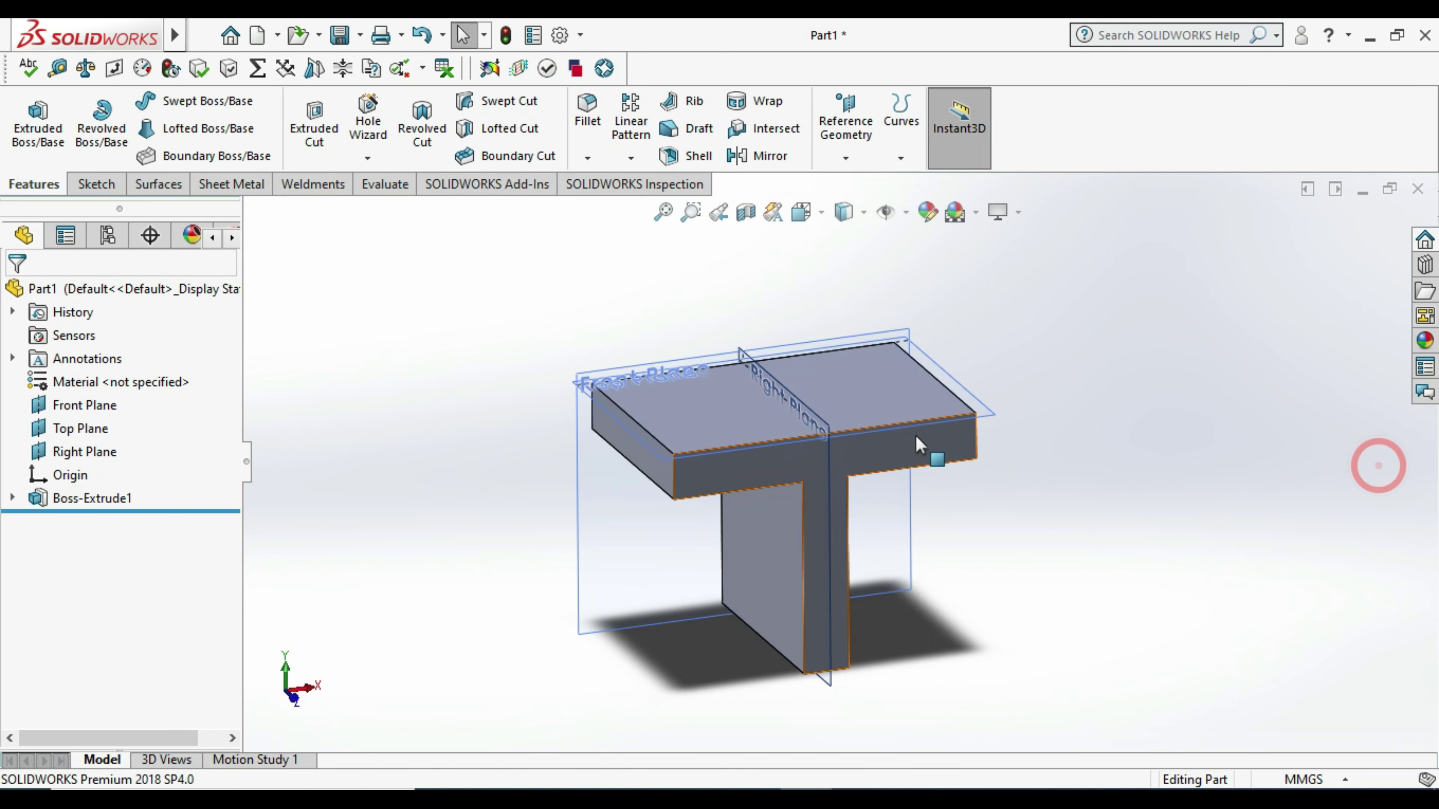
{"action": "middle_click_drag", "start_coordinate": [595, 433], "coordinate": [727, 468]}
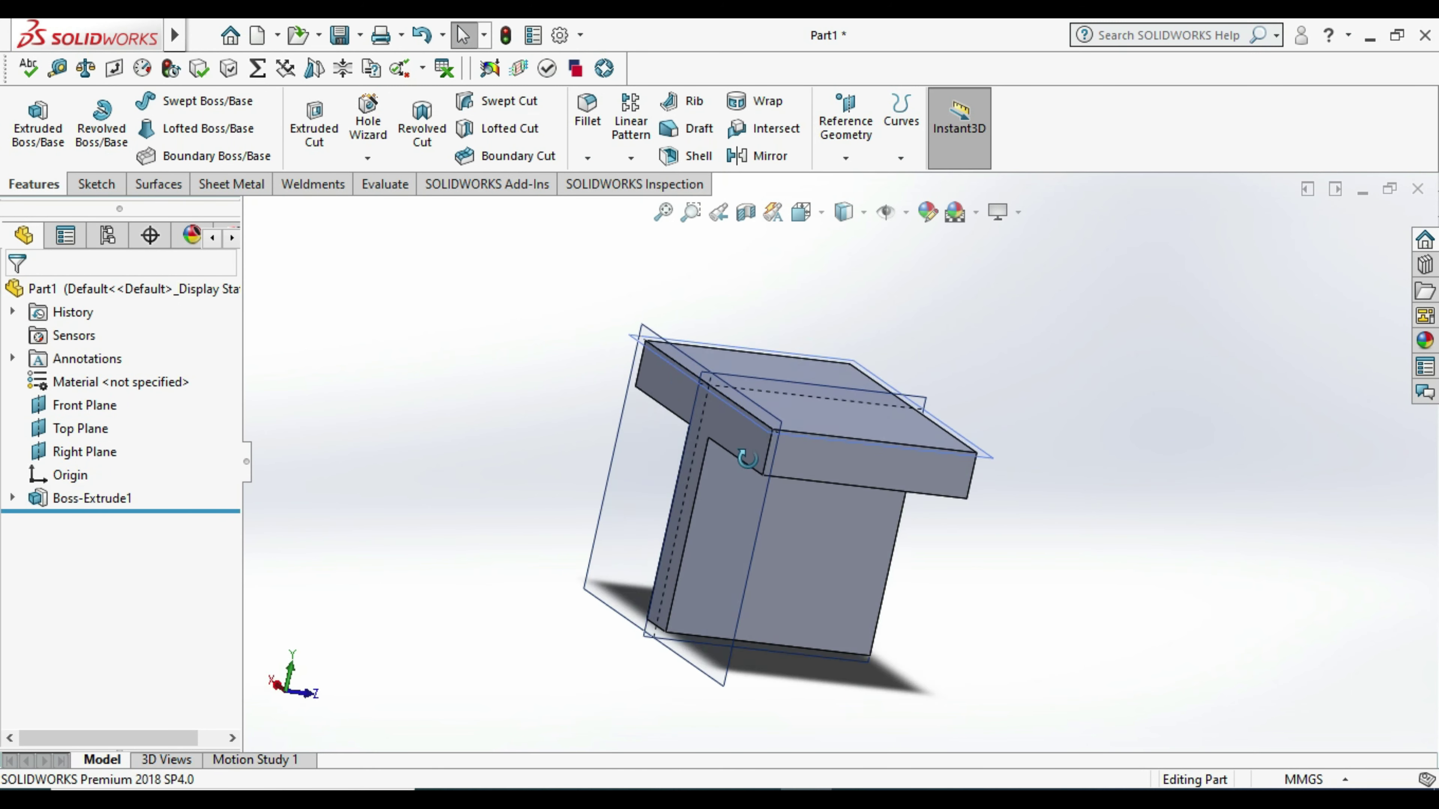
{"action": "right_click", "coordinate": [702, 455]}
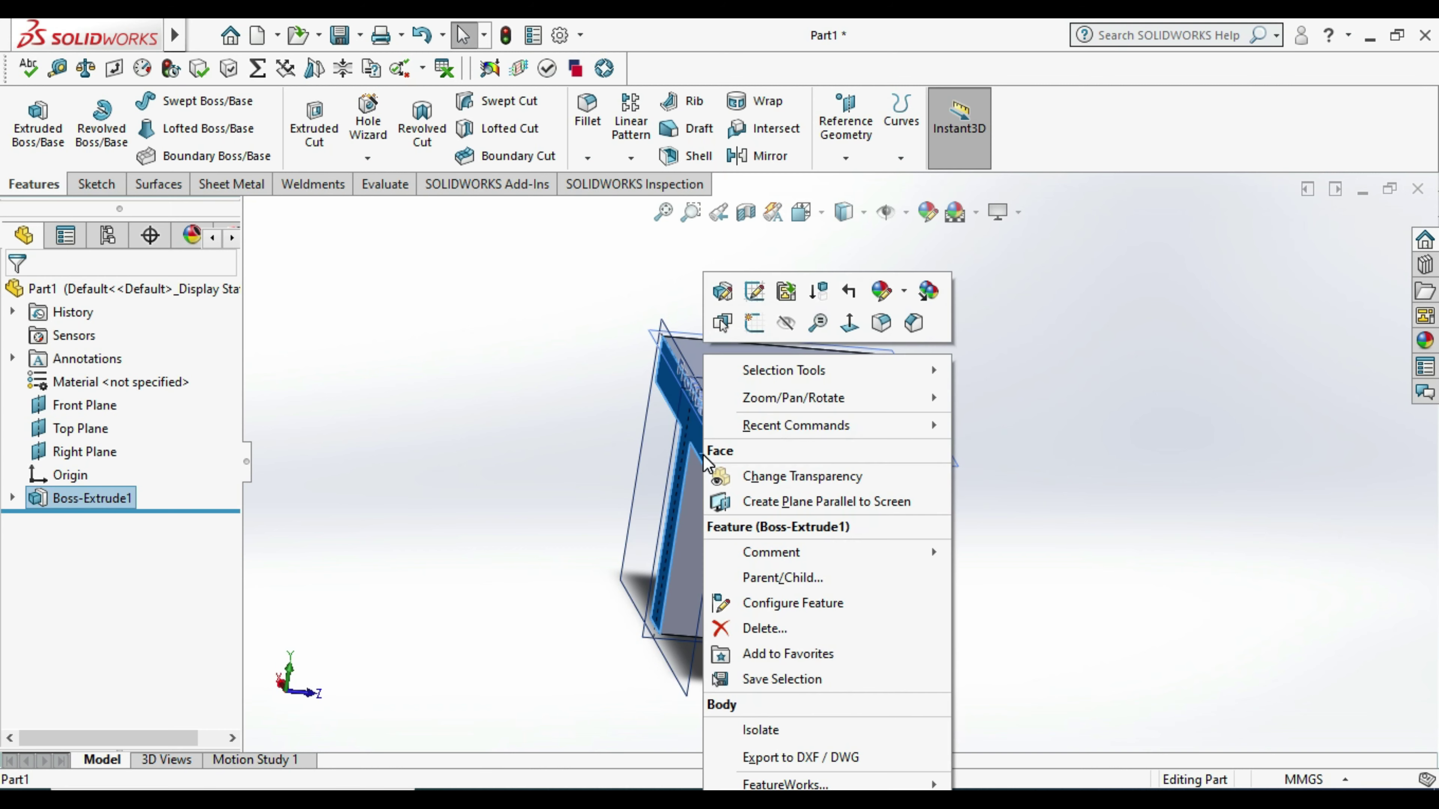
{"action": "left_click", "coordinate": [746, 327]}
{"action": "middle_click_drag", "start_coordinate": [883, 524], "coordinate": [1012, 623]}
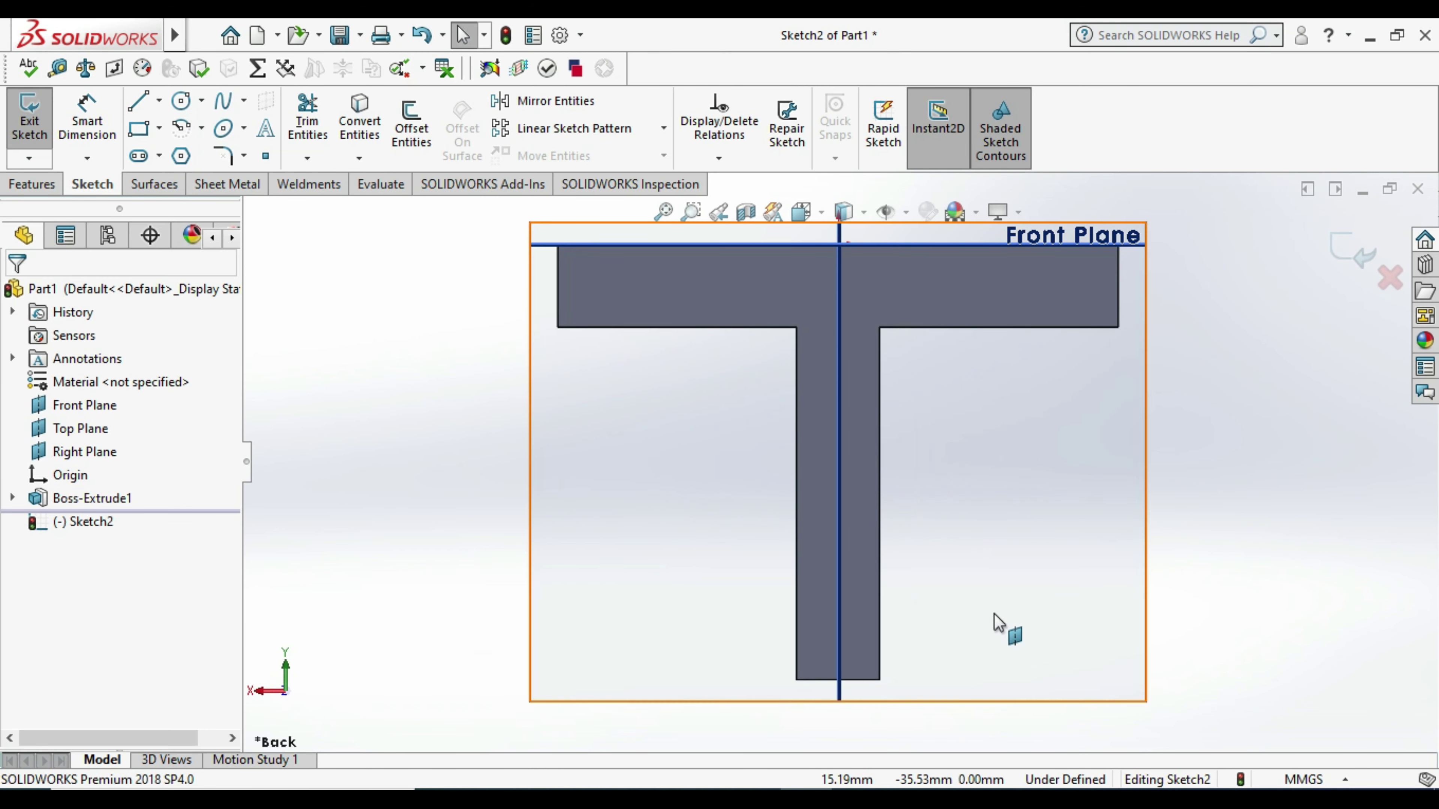
Step: Draw a 34 mm horizontal line above the T, viewing the face straight on
{"action": "key", "text": "z"}
{"action": "scroll", "coordinate": [933, 351], "scroll_direction": "down", "scroll_amount": 1}
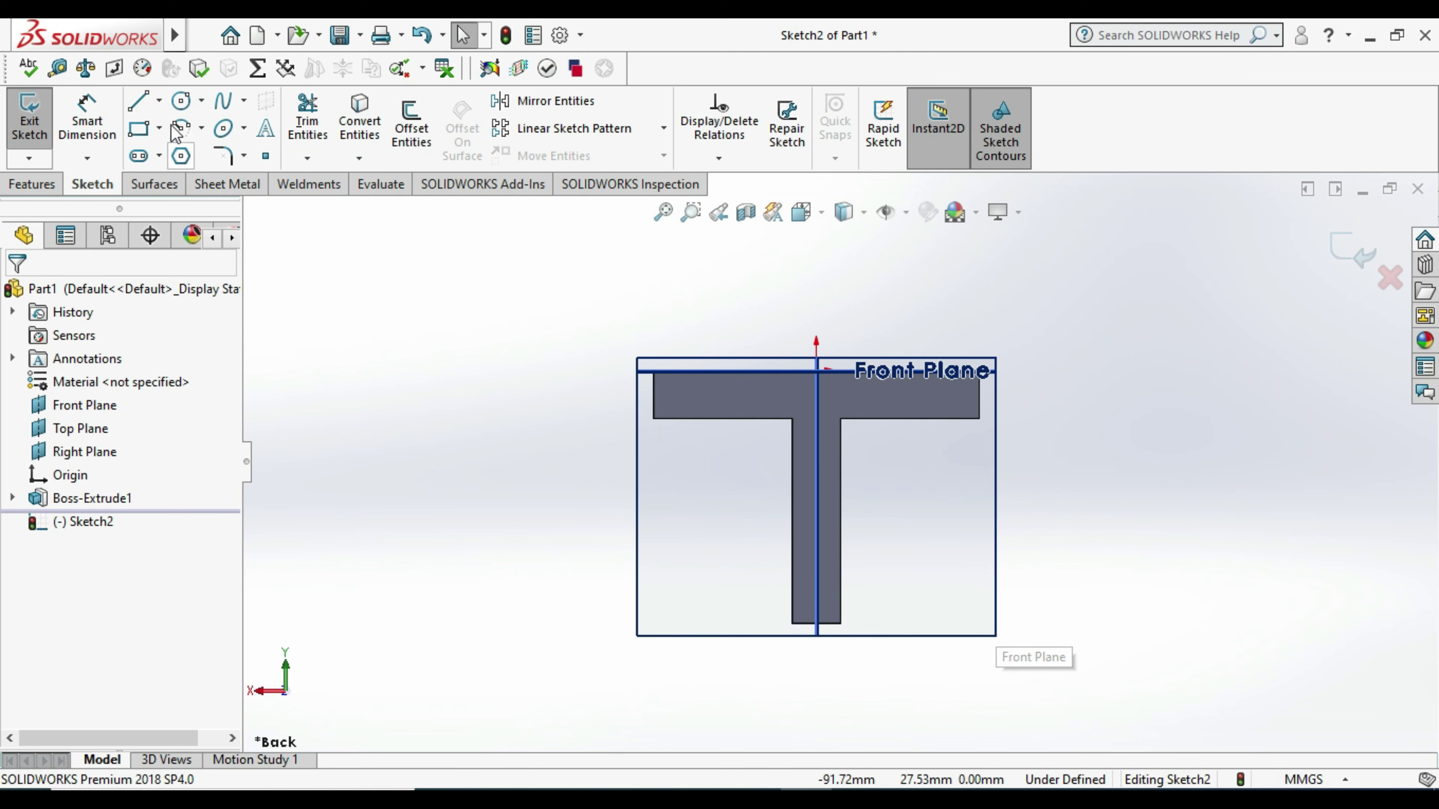
{"action": "left_click", "coordinate": [138, 101]}
{"action": "left_click", "coordinate": [736, 251]}
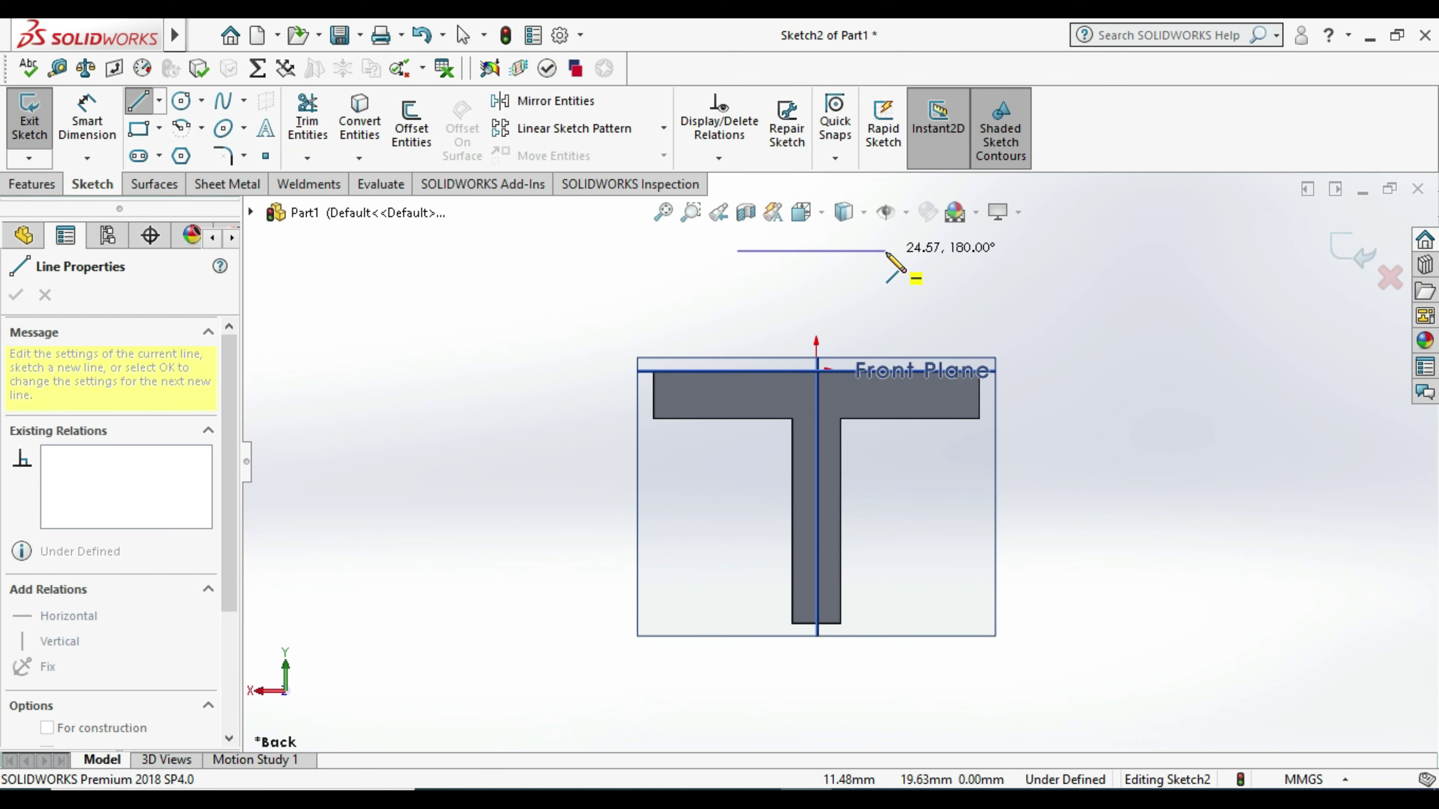
{"action": "left_click", "coordinate": [886, 251]}
{"action": "key", "text": "Escape"}
{"action": "left_click", "coordinate": [87, 116]}
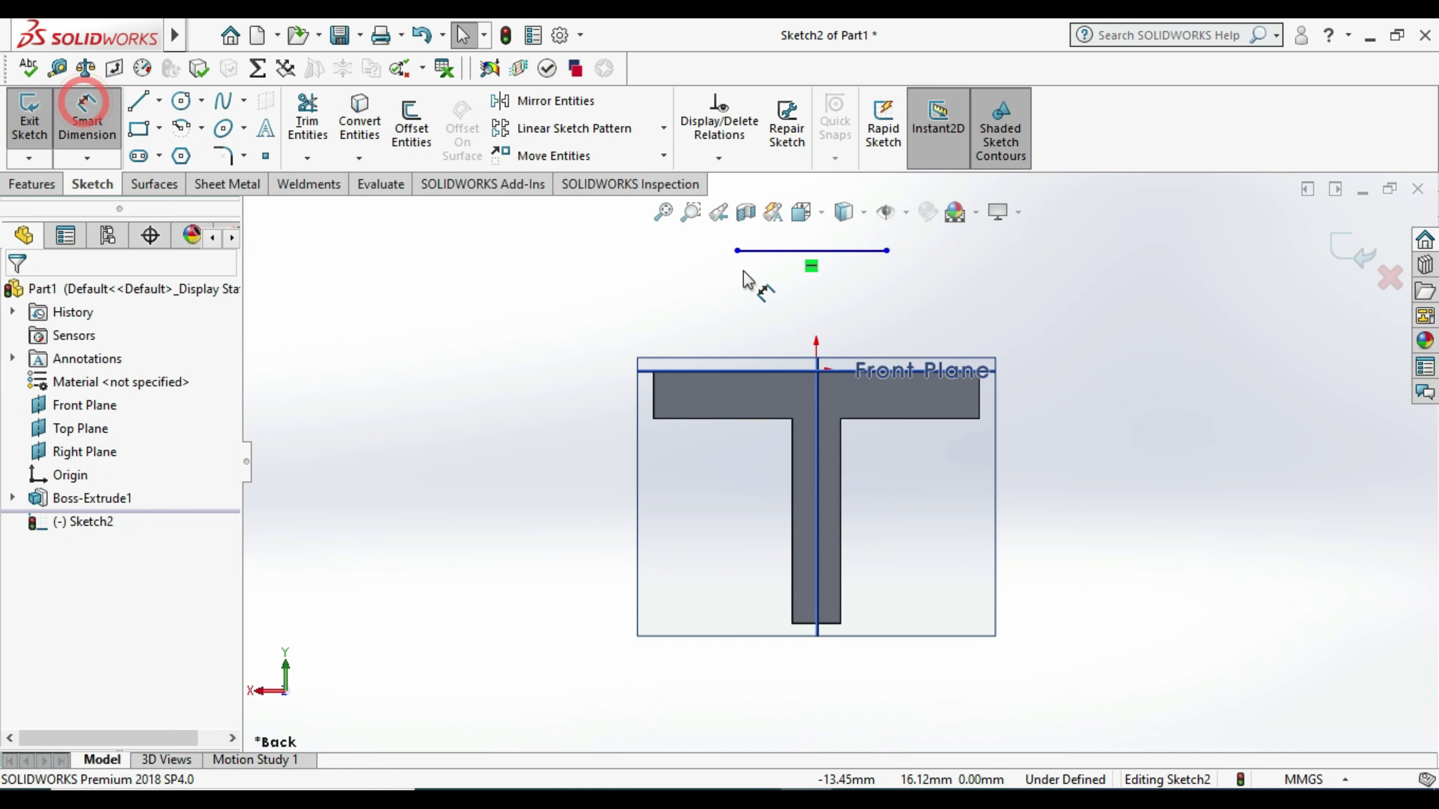
{"action": "left_click", "coordinate": [848, 256]}
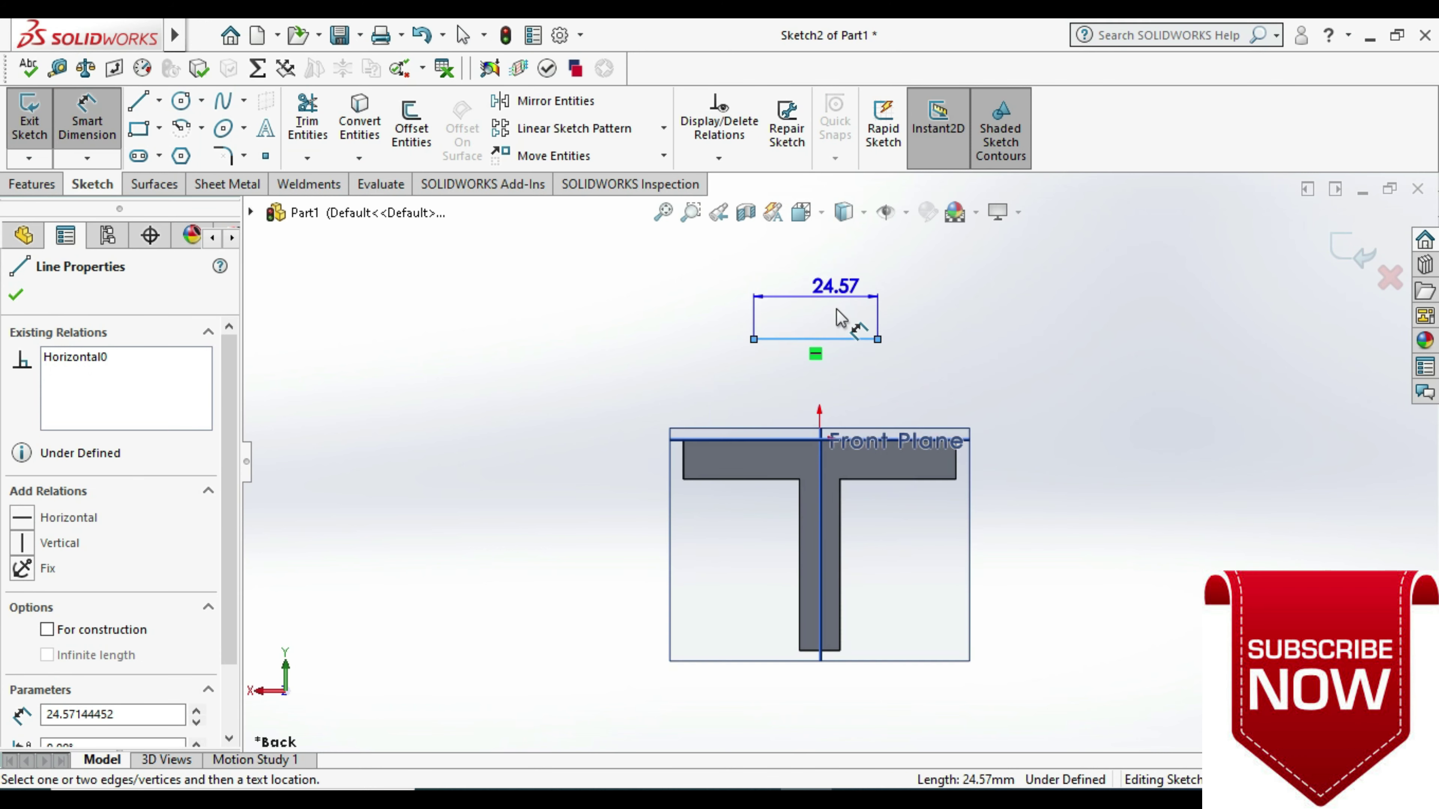
{"action": "left_click", "coordinate": [834, 301]}
{"action": "type", "text": "34"}
{"action": "key", "text": "Return"}
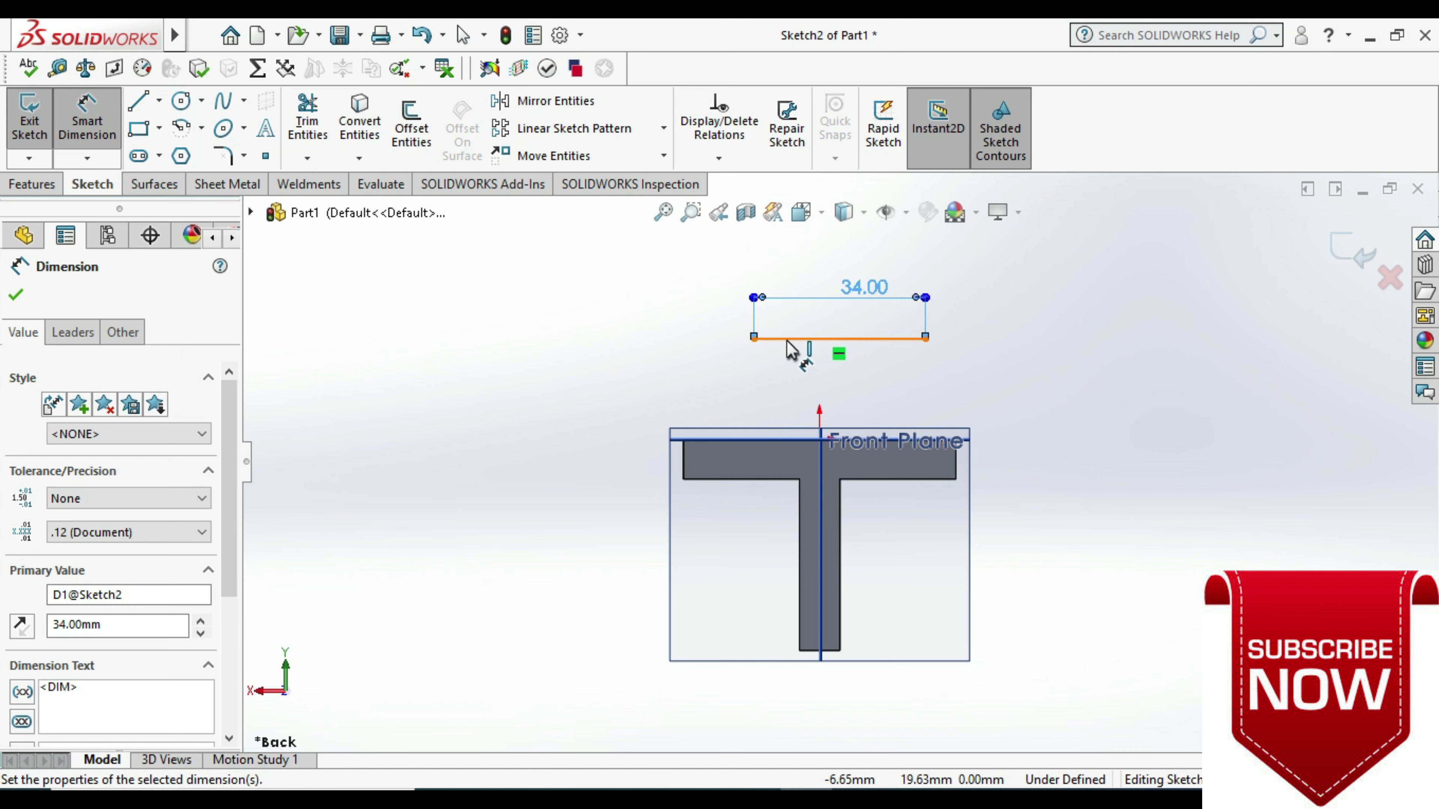
Step: Set the 34 mm line 38 mm above the origin
{"action": "left_click", "coordinate": [819, 439]}
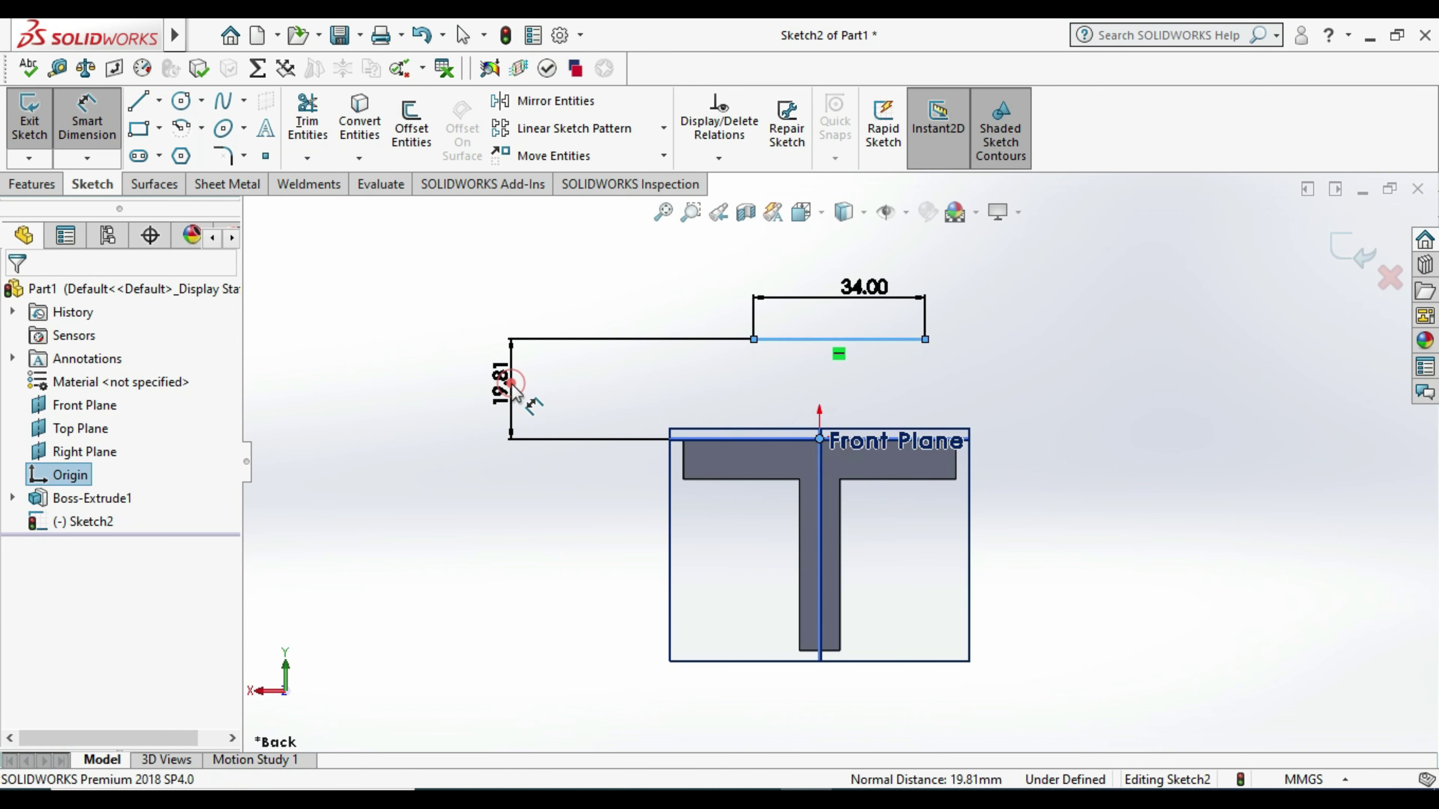
{"action": "left_click", "coordinate": [516, 393]}
{"action": "type", "text": "38"}
{"action": "key", "text": "Return"}
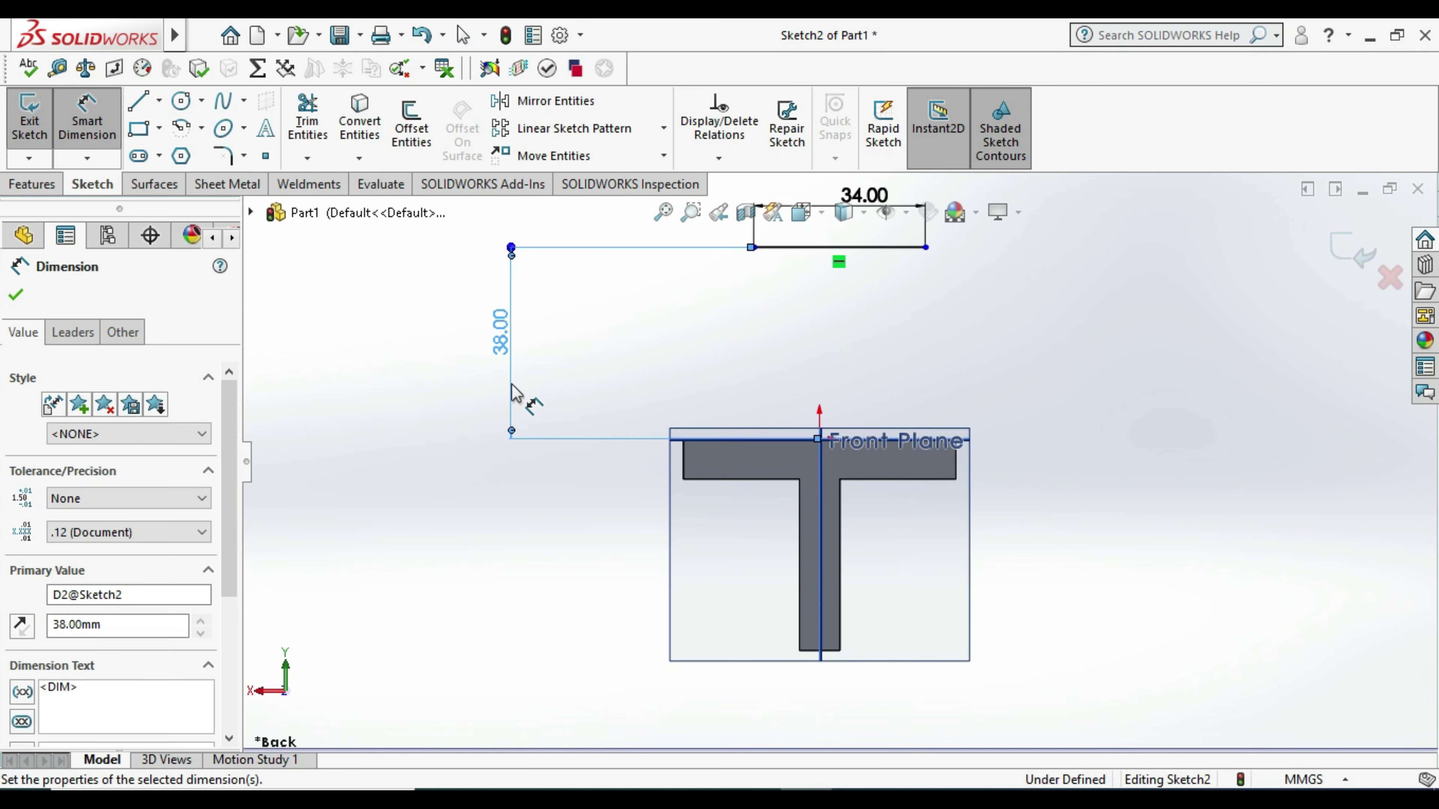
{"action": "key", "text": "Escape"}
{"action": "key", "text": "Escape"}
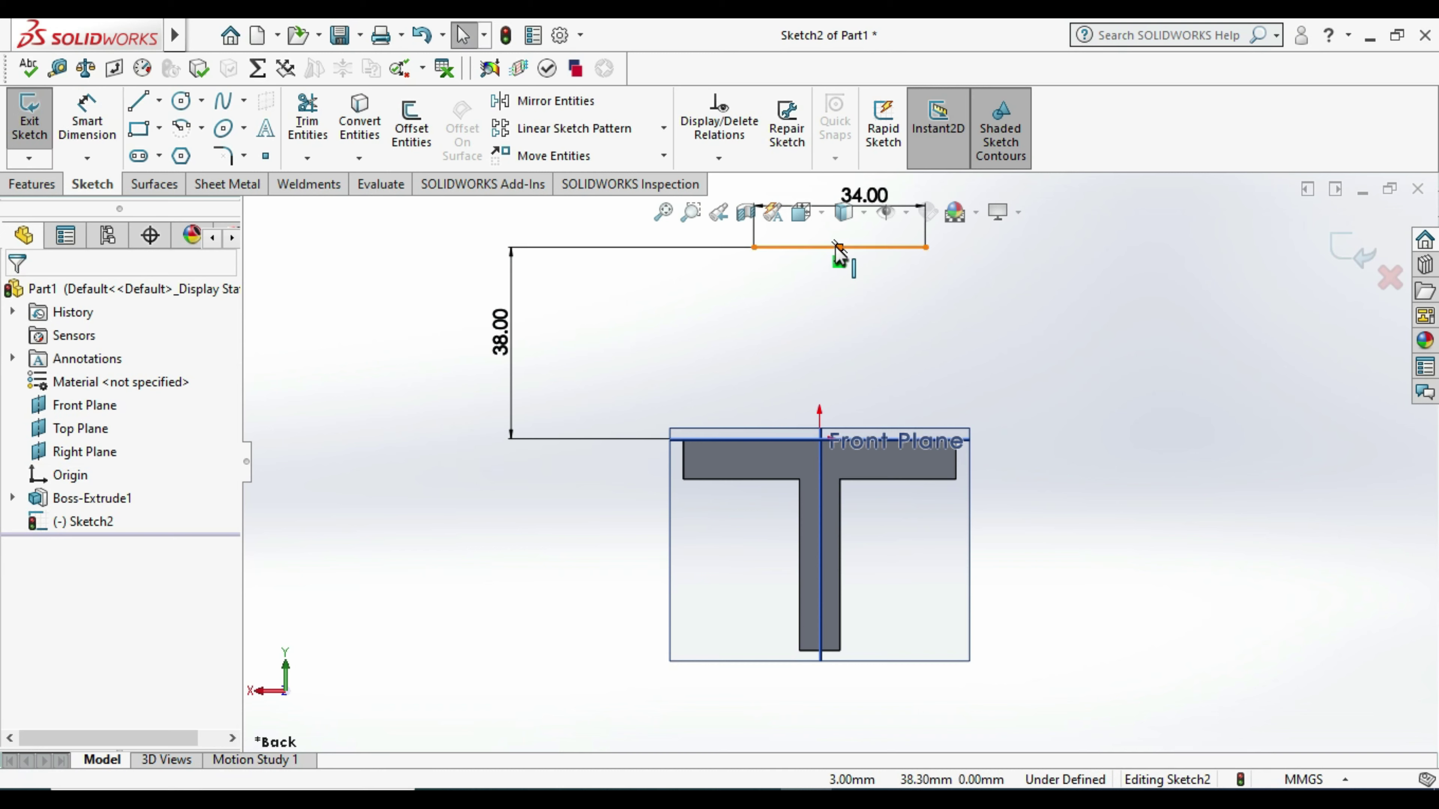
Step: Centre the line over the origin with a Vertical midpoint relation
{"action": "left_click", "coordinate": [838, 247]}
{"action": "left_click", "coordinate": [820, 439], "text": "ctrl"}
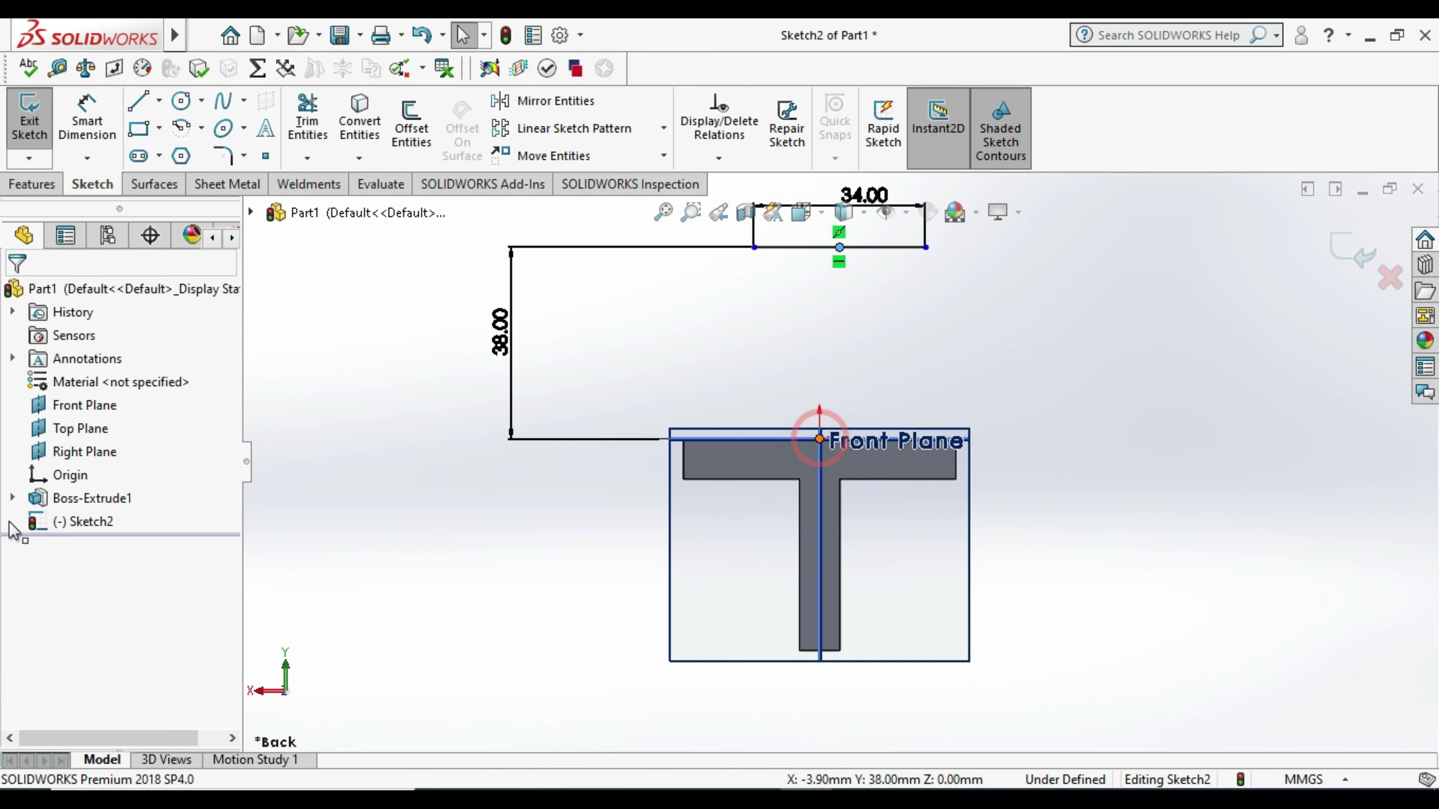
{"action": "left_click", "coordinate": [26, 661]}
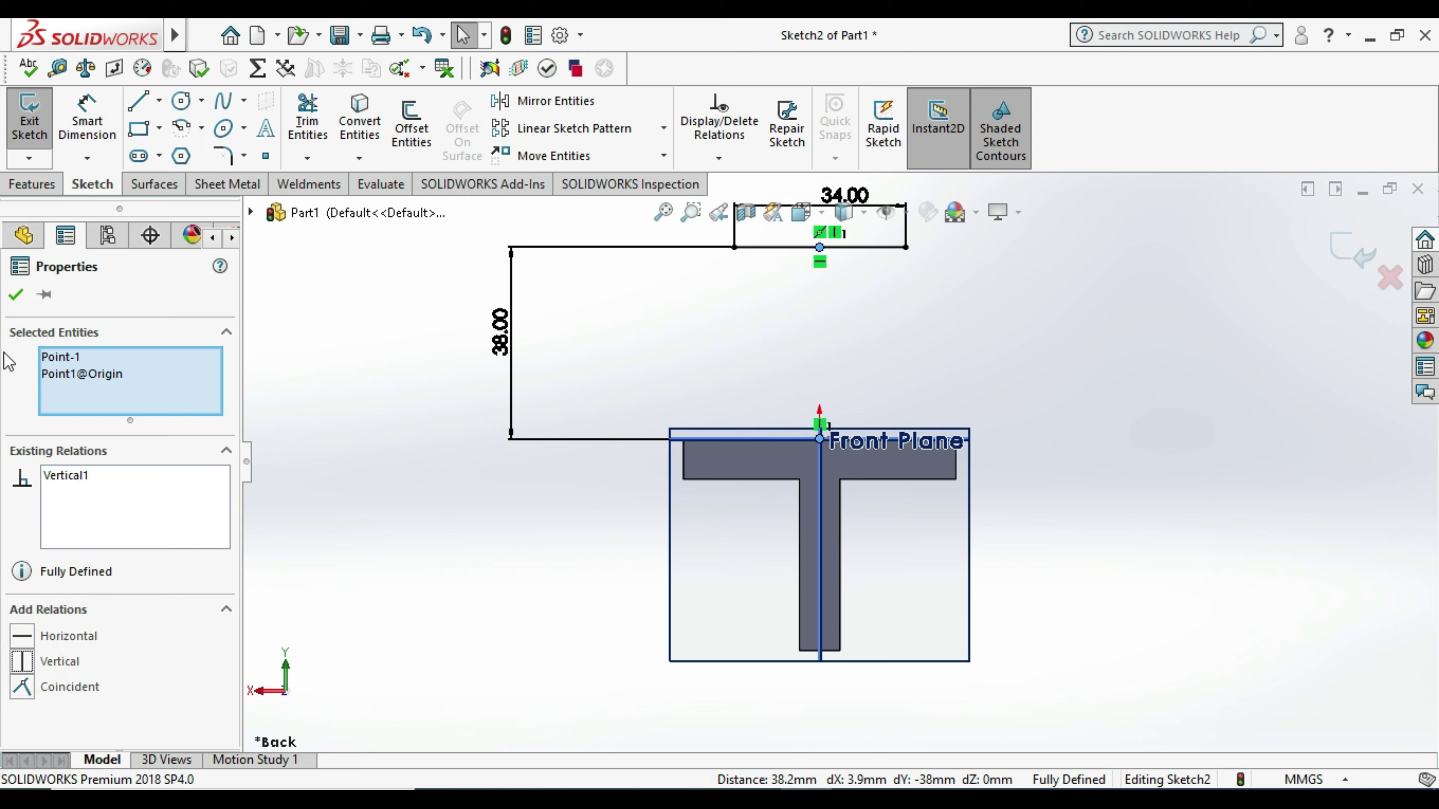
{"action": "left_click", "coordinate": [15, 296]}
{"action": "left_click", "coordinate": [138, 103]}
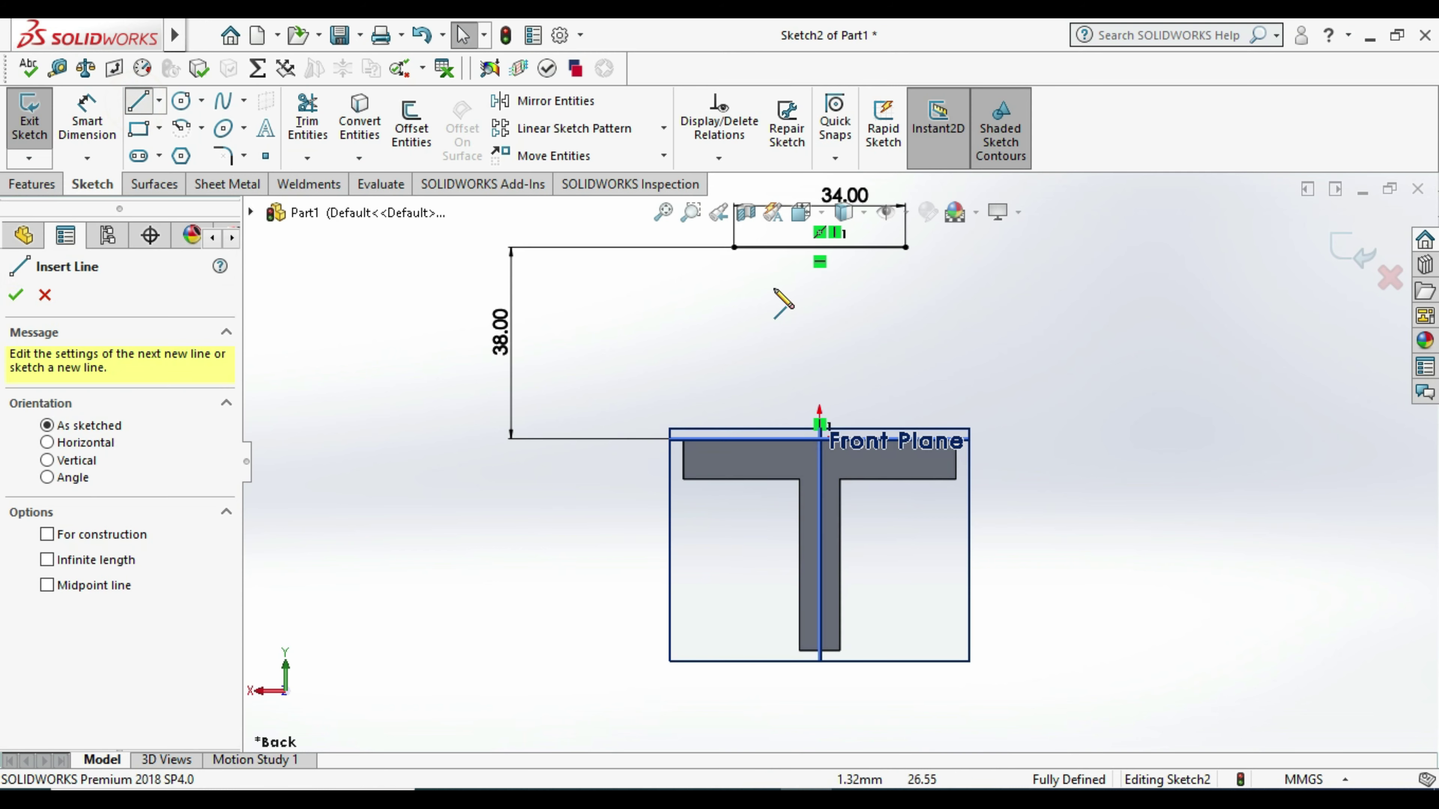
Step: Draw slanted lines from each end of the top line to the T's top front corners
{"action": "left_click", "coordinate": [734, 248]}
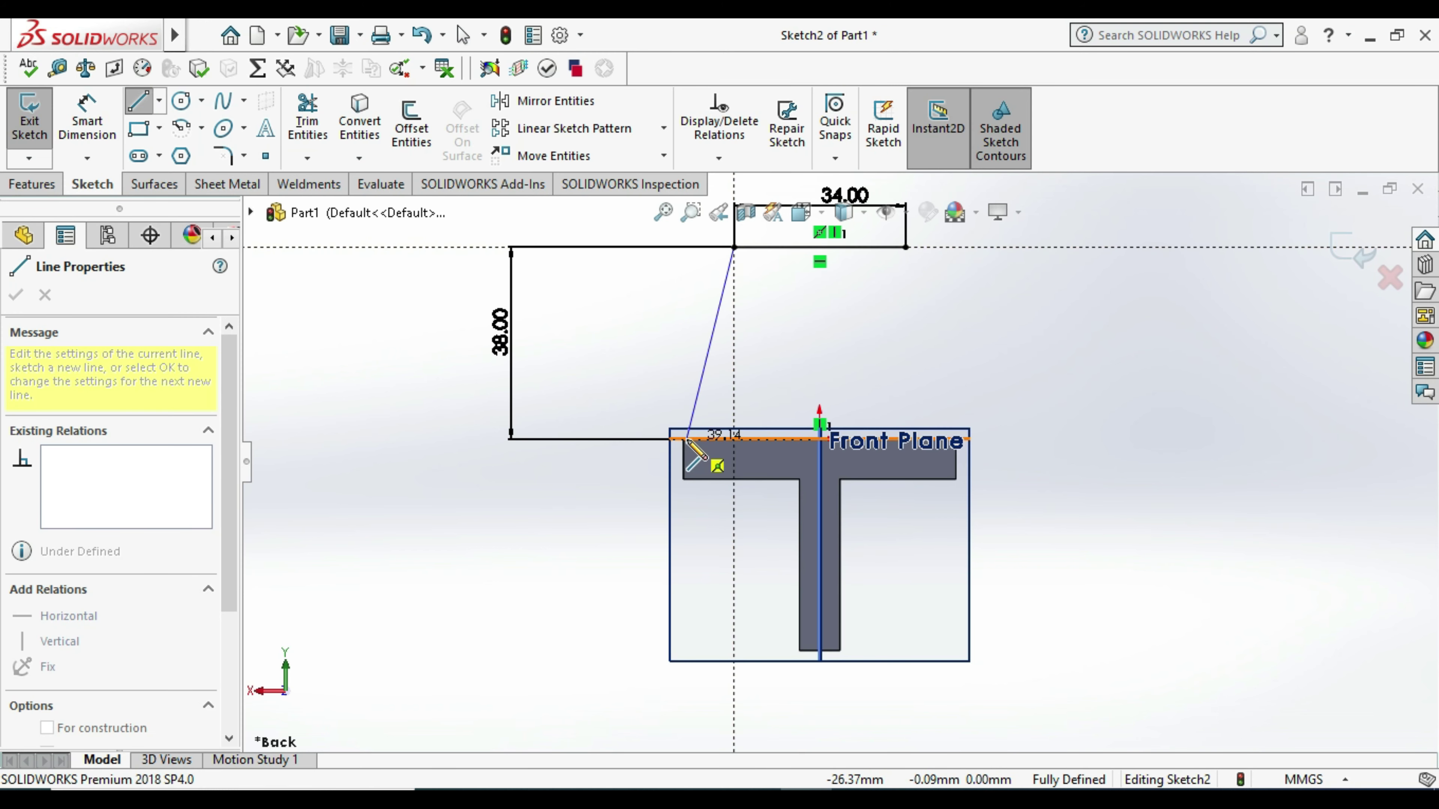
{"action": "middle_click_drag", "start_coordinate": [692, 441], "coordinate": [677, 482]}
{"action": "scroll", "coordinate": [677, 482], "scroll_direction": "down", "scroll_amount": 3}
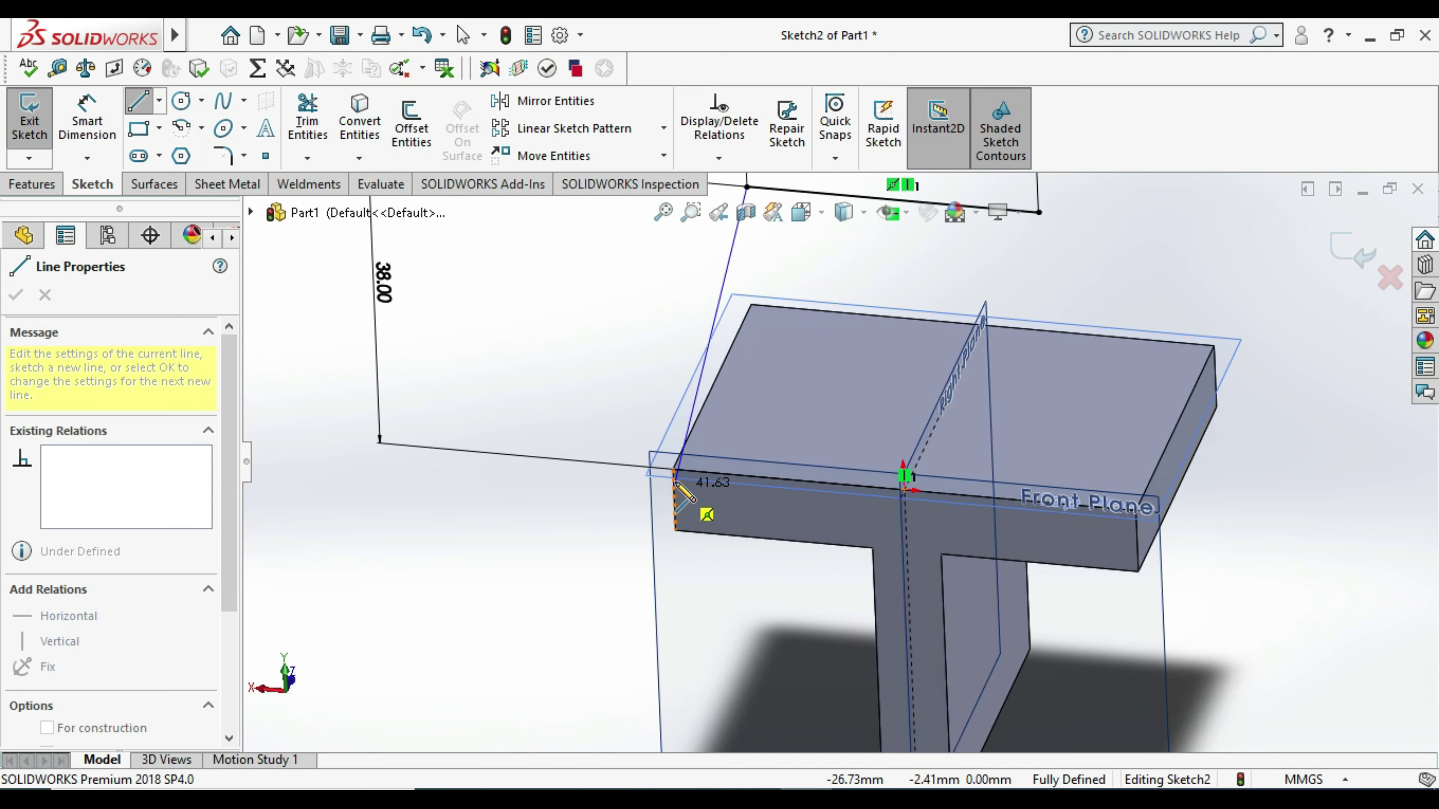
{"action": "left_click", "coordinate": [672, 469]}
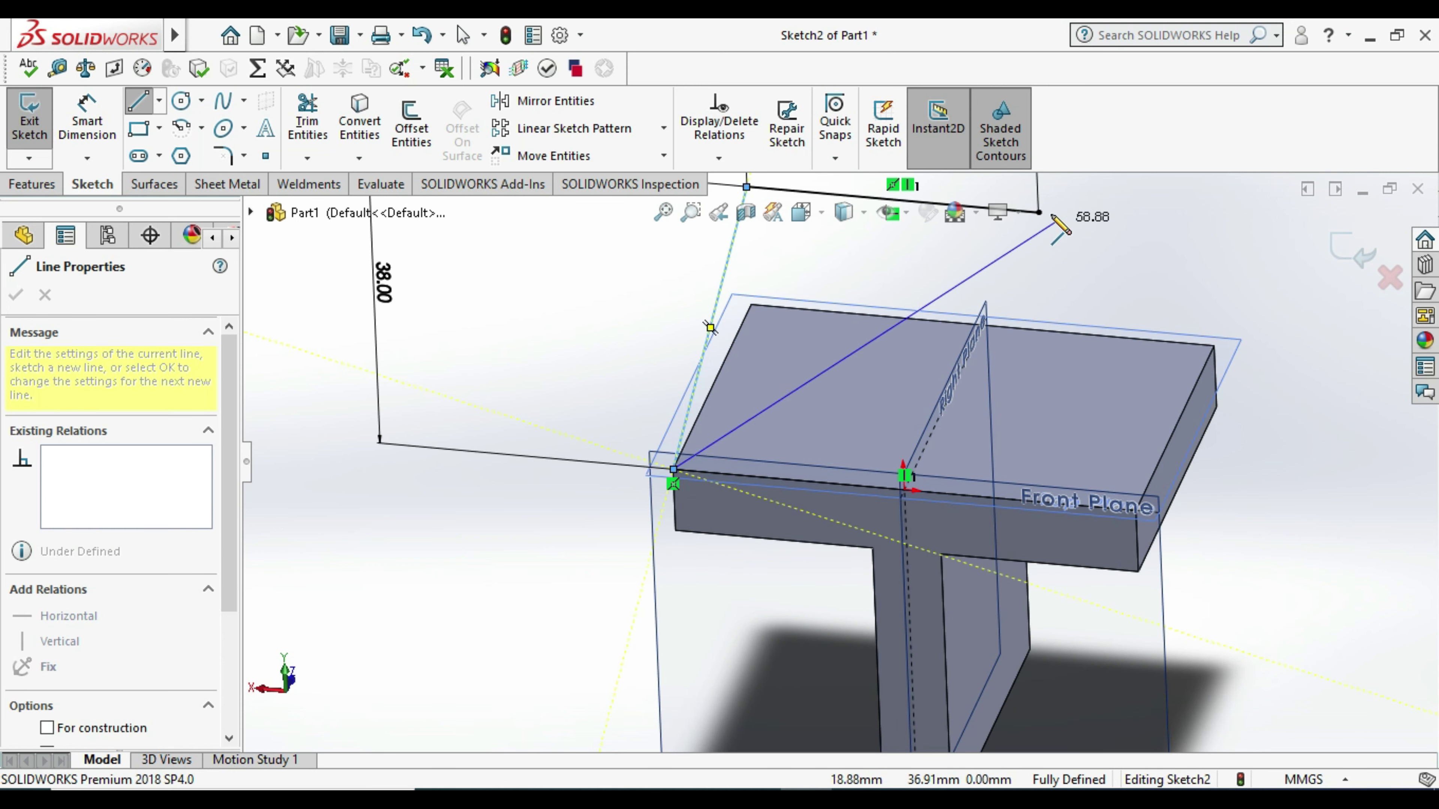
{"action": "key", "text": "Escape"}
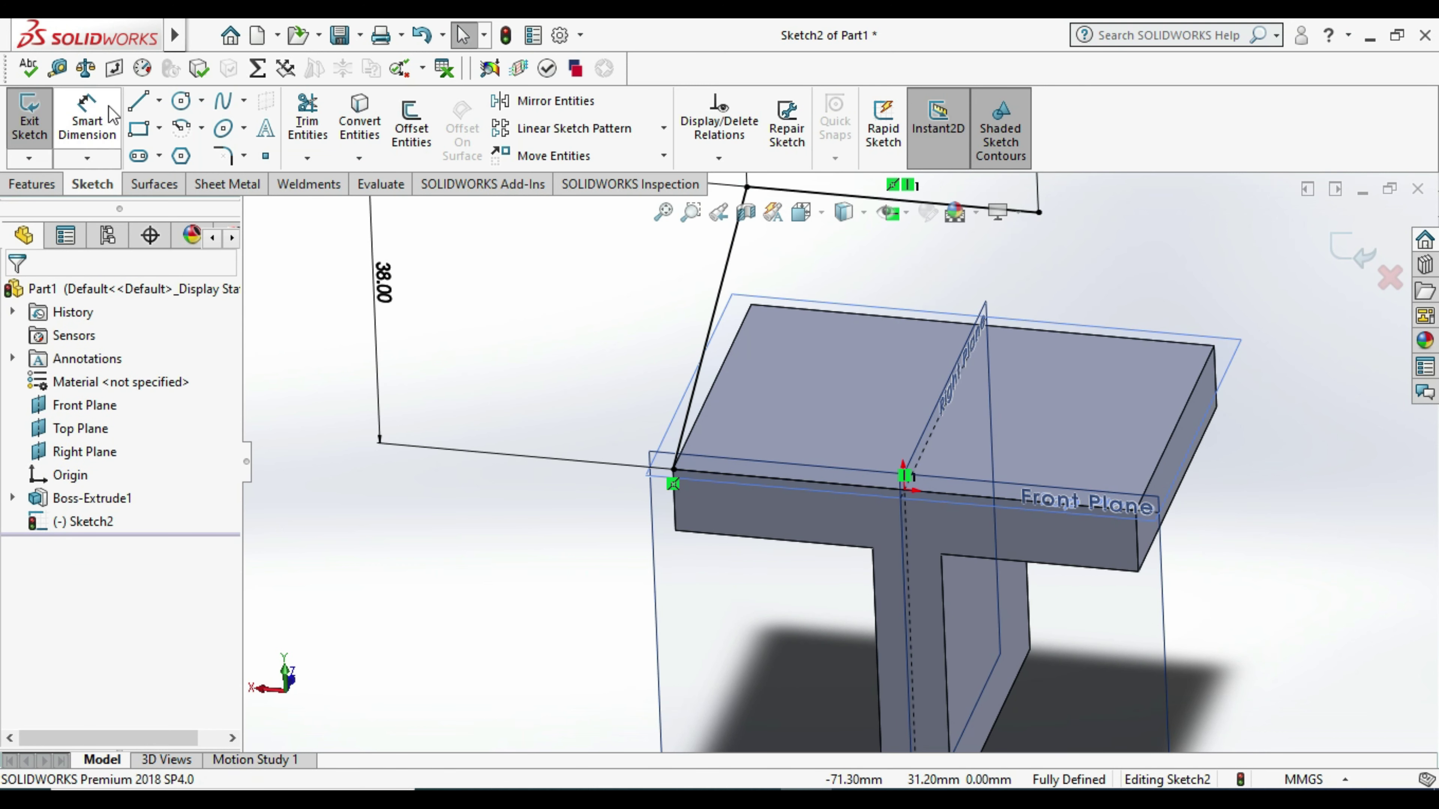
{"action": "left_click", "coordinate": [137, 100]}
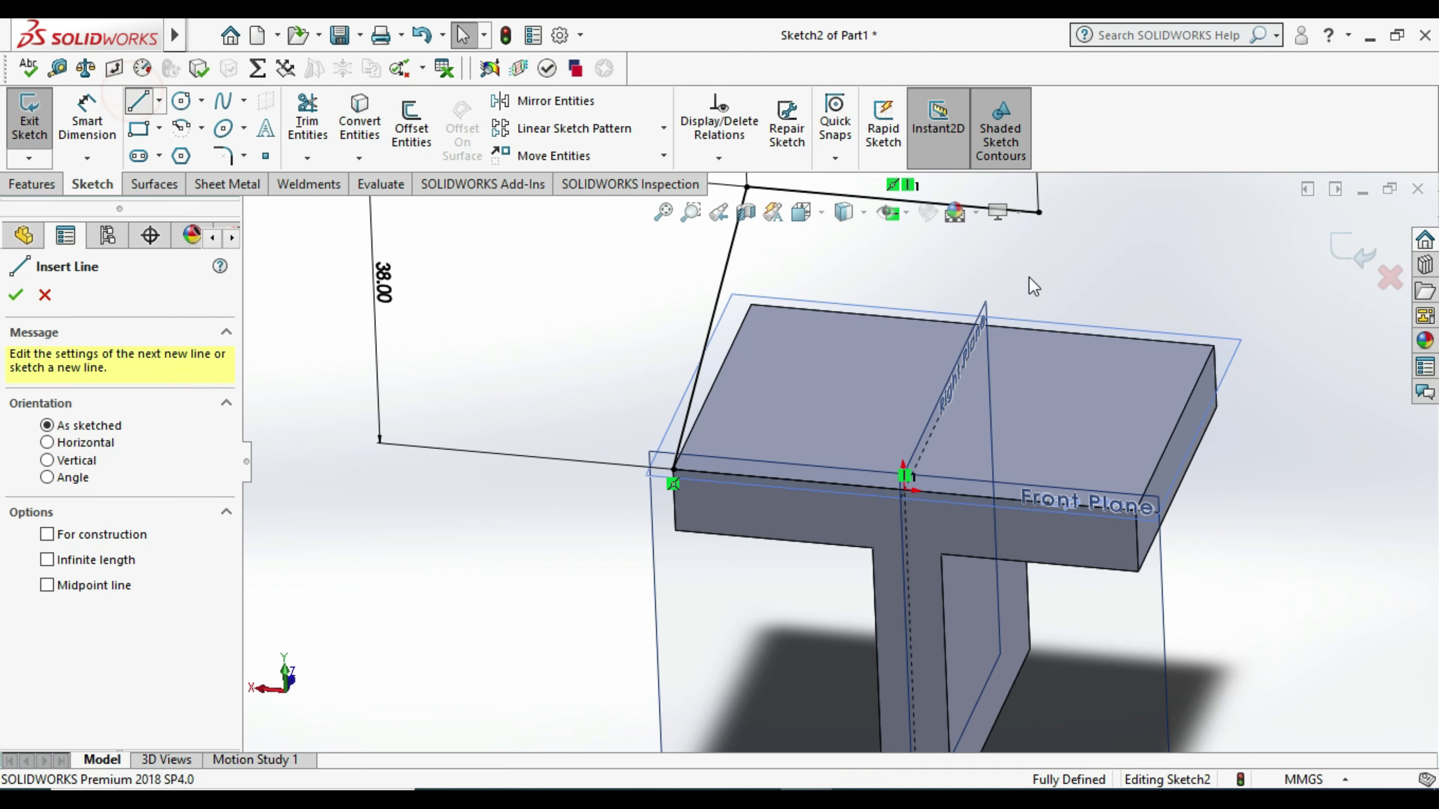
{"action": "left_click", "coordinate": [1038, 212]}
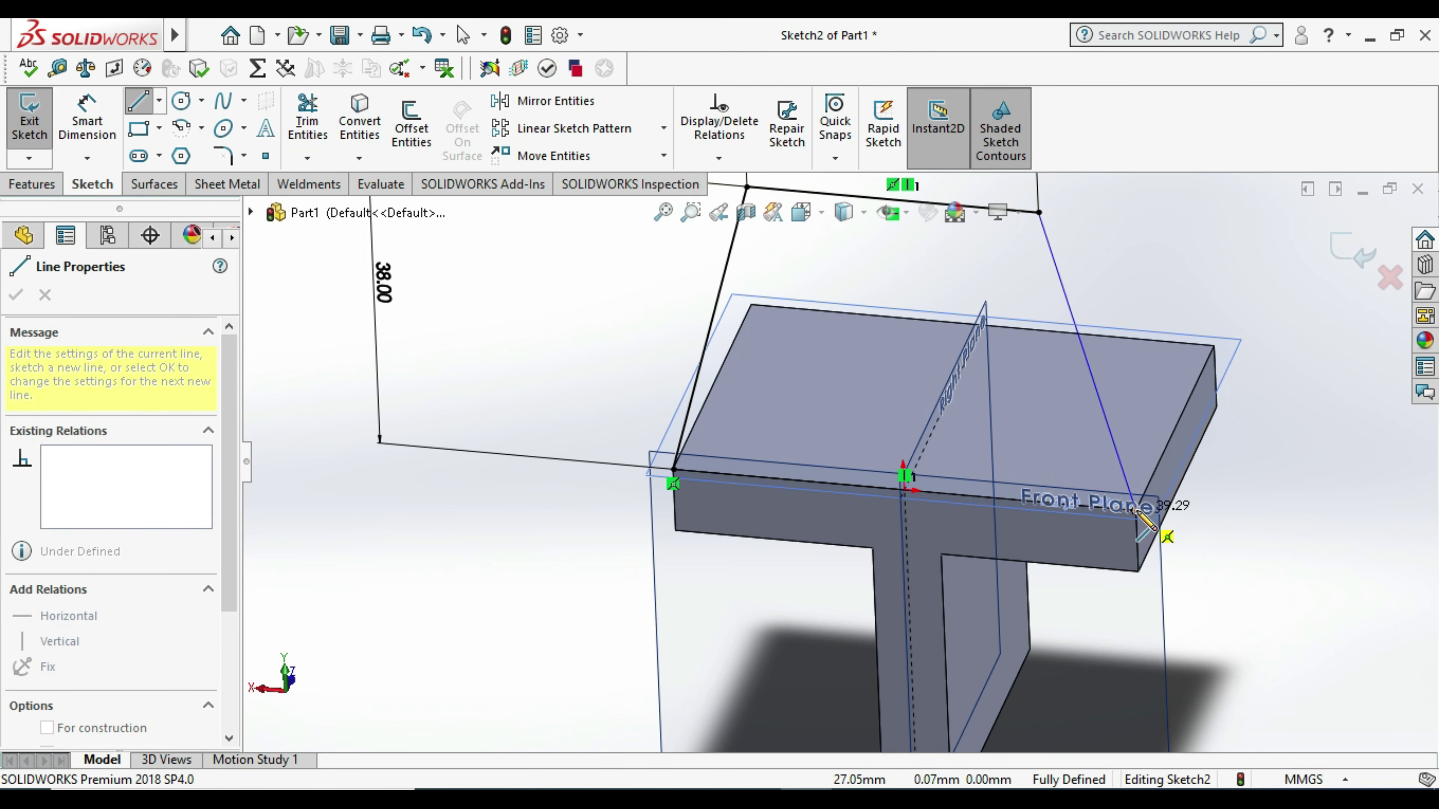
{"action": "left_click", "coordinate": [1136, 525]}
{"action": "key", "text": "Escape"}
{"action": "key", "text": "Escape"}
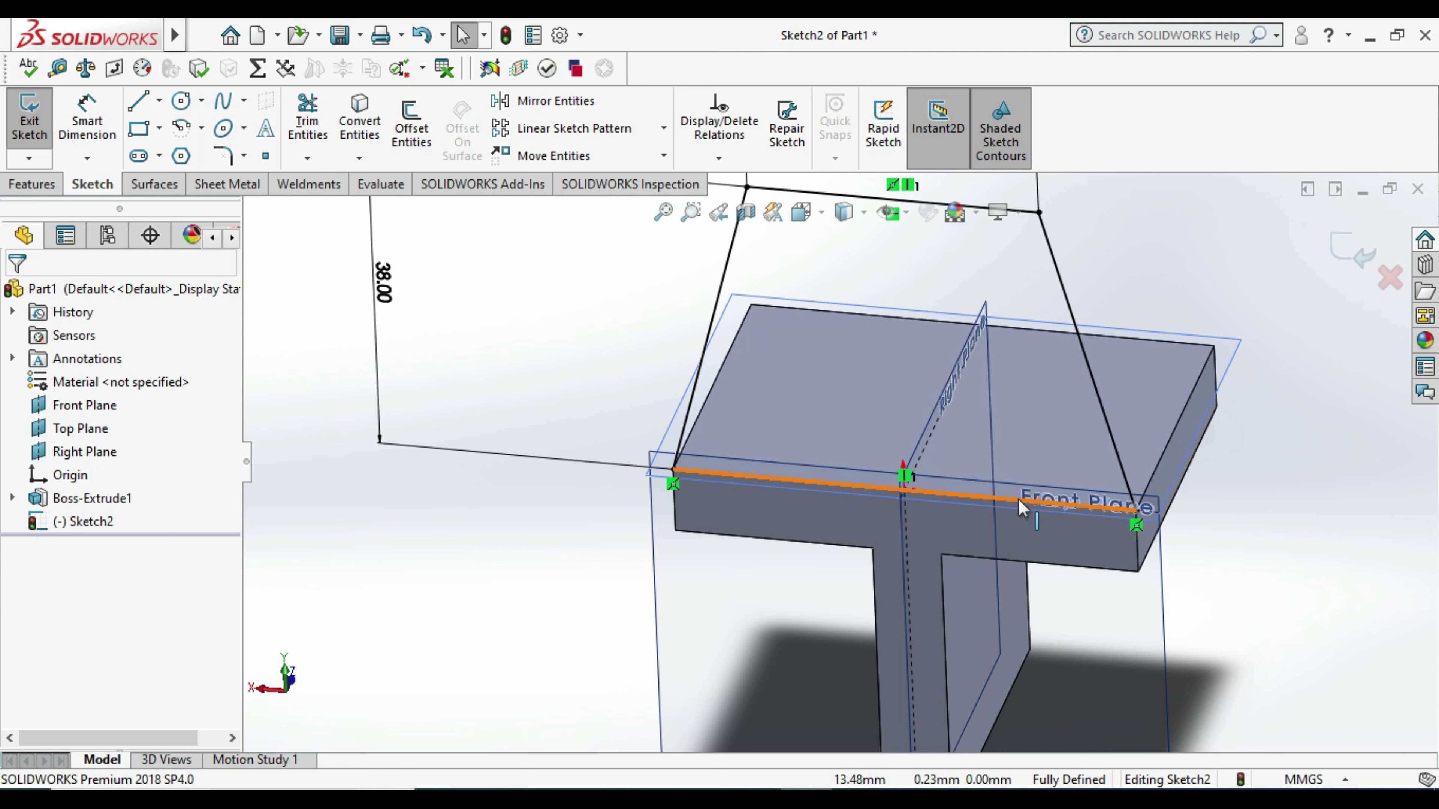
Step: Convert the T's top front edge into the closing 54 mm line and exit Sketch2
{"action": "left_click", "coordinate": [1020, 504]}
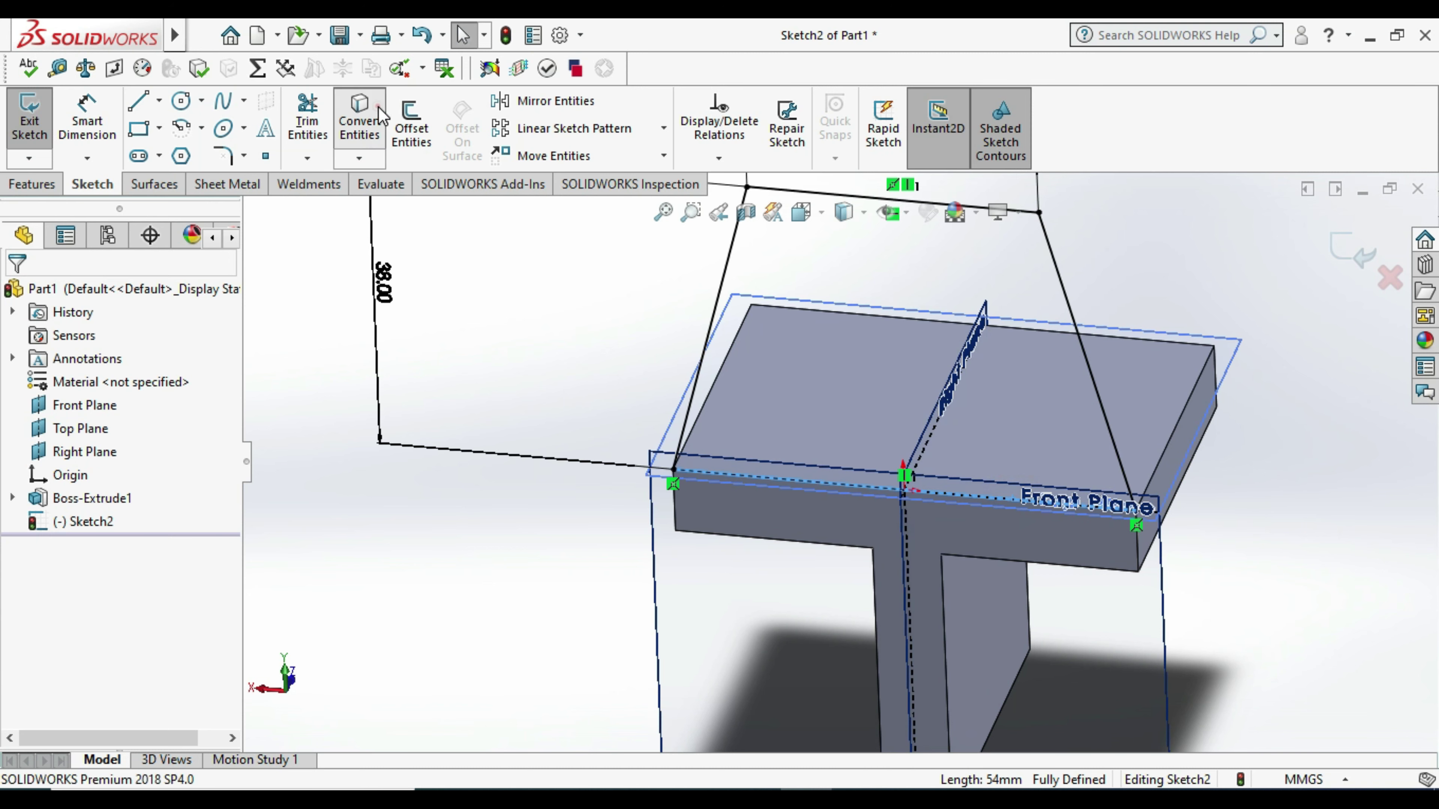
{"action": "left_click", "coordinate": [380, 116]}
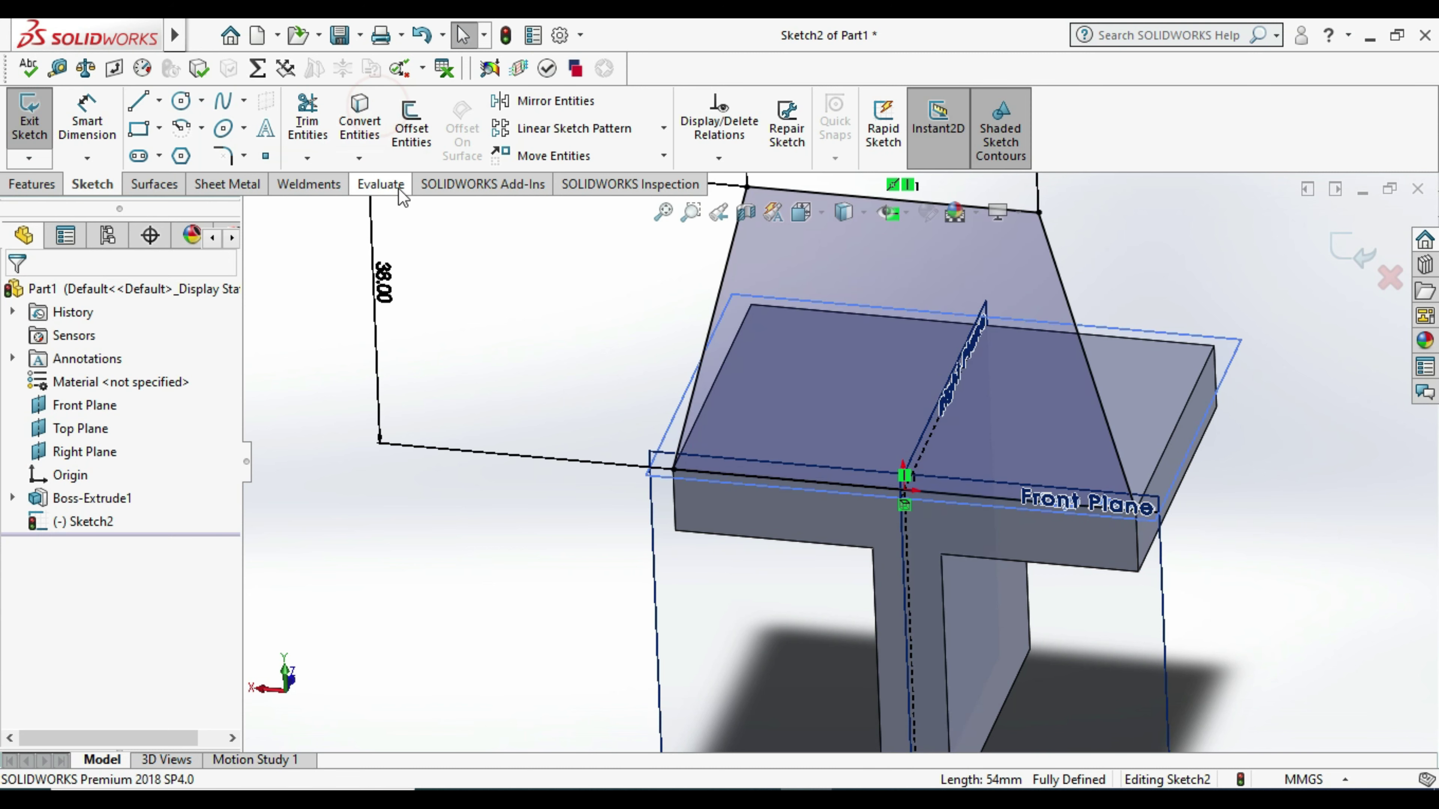
{"action": "left_click", "coordinate": [25, 120]}
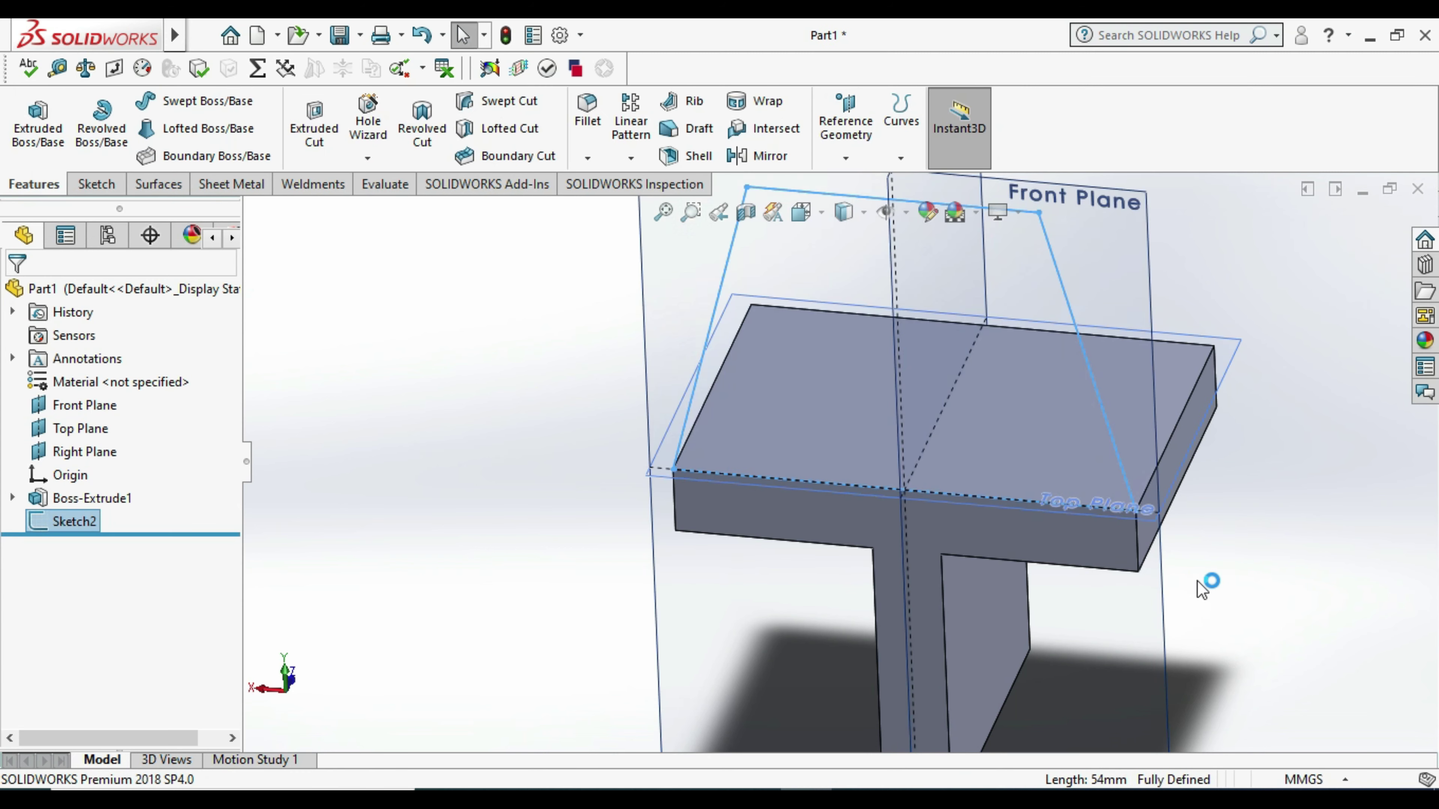
Step: Extrude the trapezoid 6 mm in the reversed direction
{"action": "mouse_move", "coordinate": [1195, 584]}
{"action": "middle_mouse_down"}
{"action": "mouse_move", "coordinate": [1008, 610]}
{"action": "mouse_move", "coordinate": [351, 232]}
{"action": "middle_mouse_up"}
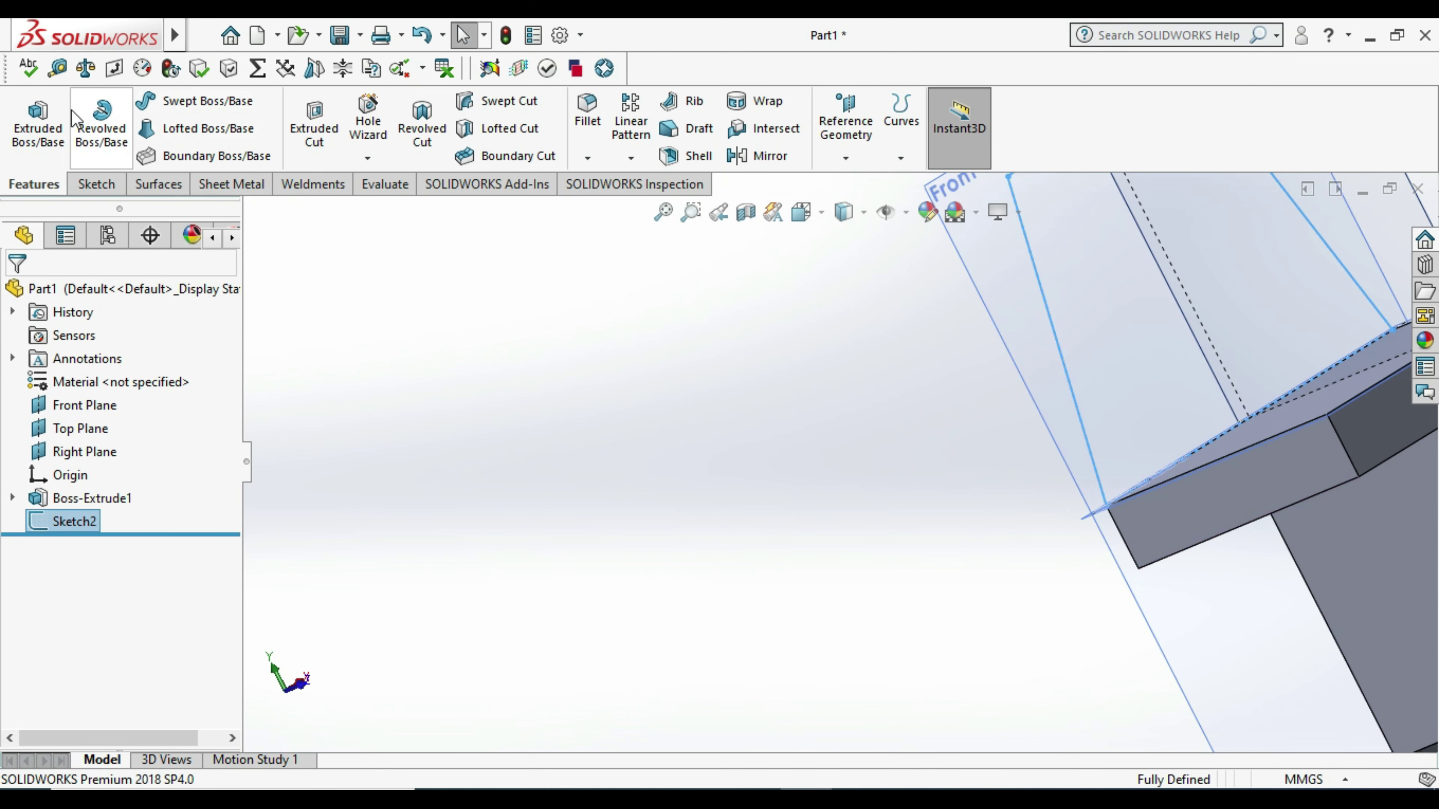
{"action": "left_click", "coordinate": [37, 119]}
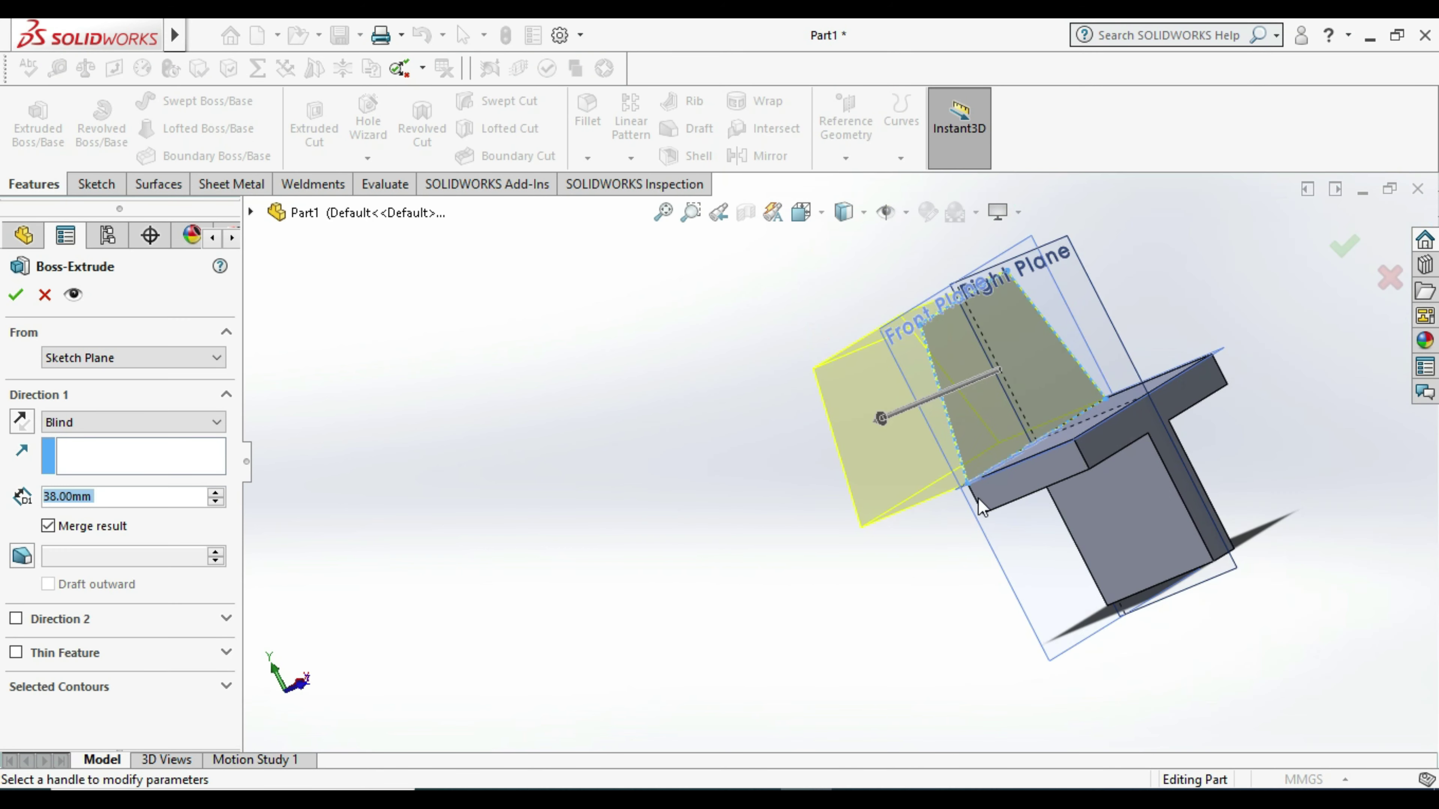
{"action": "middle_click_drag", "start_coordinate": [981, 506], "coordinate": [594, 540]}
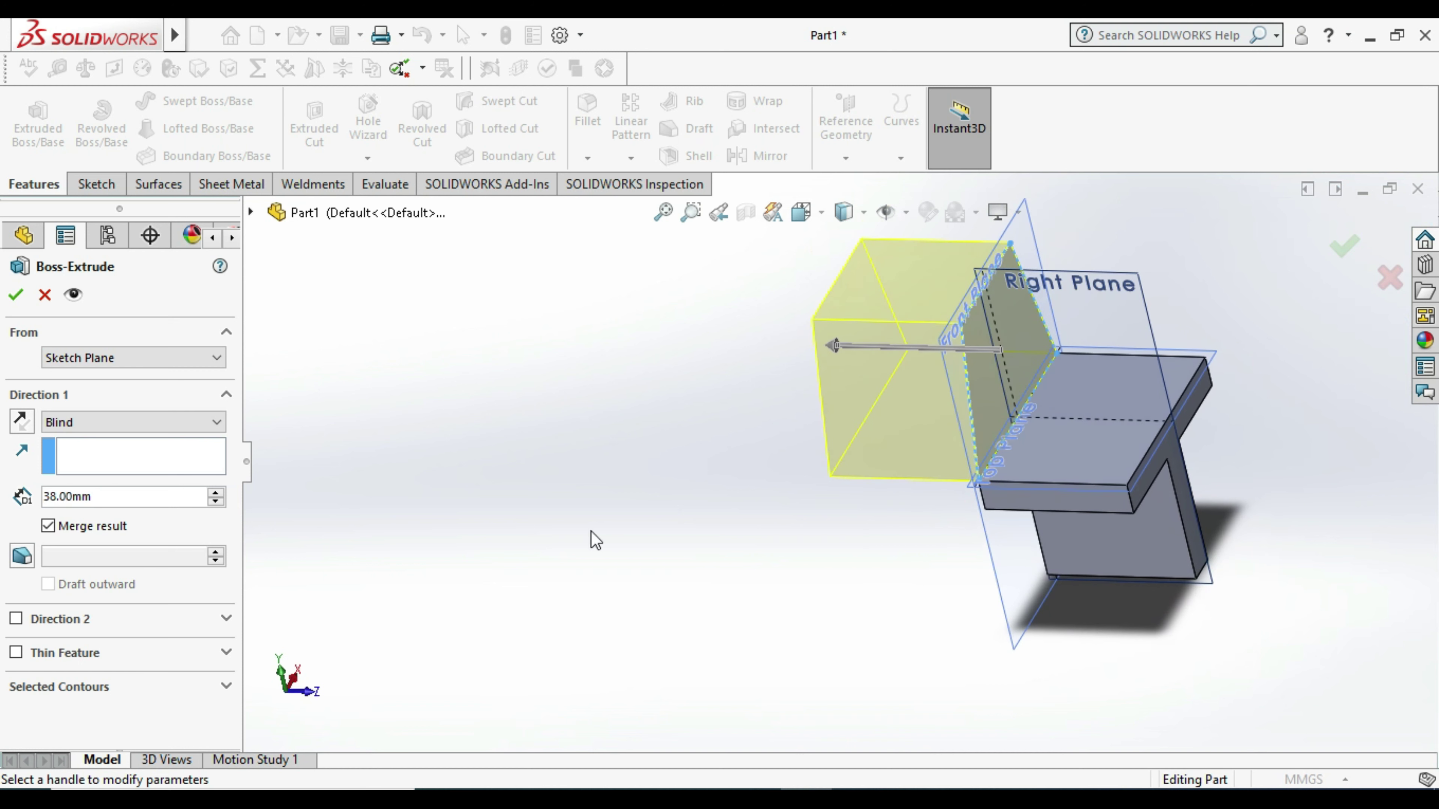
{"action": "left_click", "coordinate": [22, 422]}
{"action": "double_click", "coordinate": [134, 497]}
{"action": "type", "text": "6"}
{"action": "key", "text": "Return"}
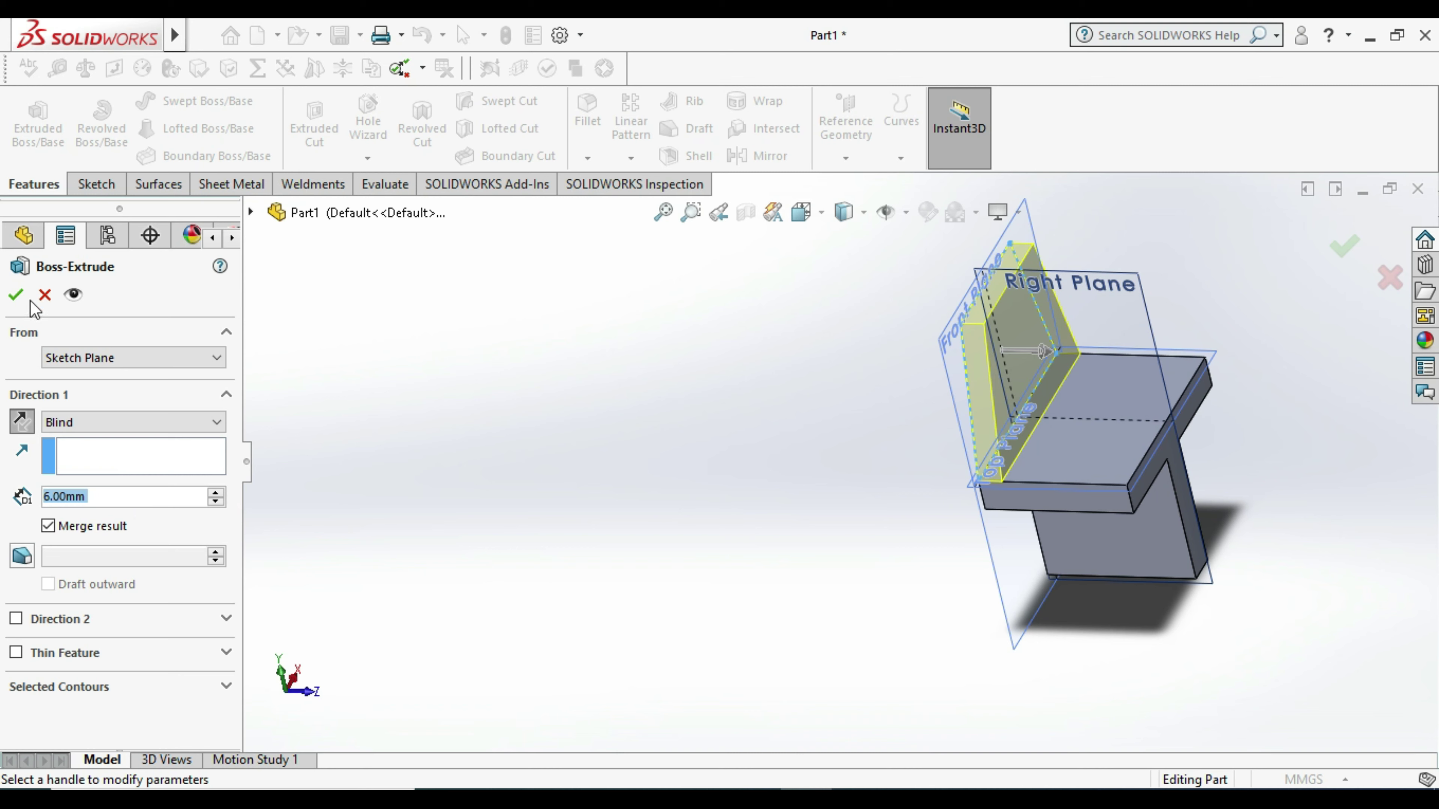
{"action": "left_click", "coordinate": [17, 295]}
{"action": "left_click", "coordinate": [508, 495]}
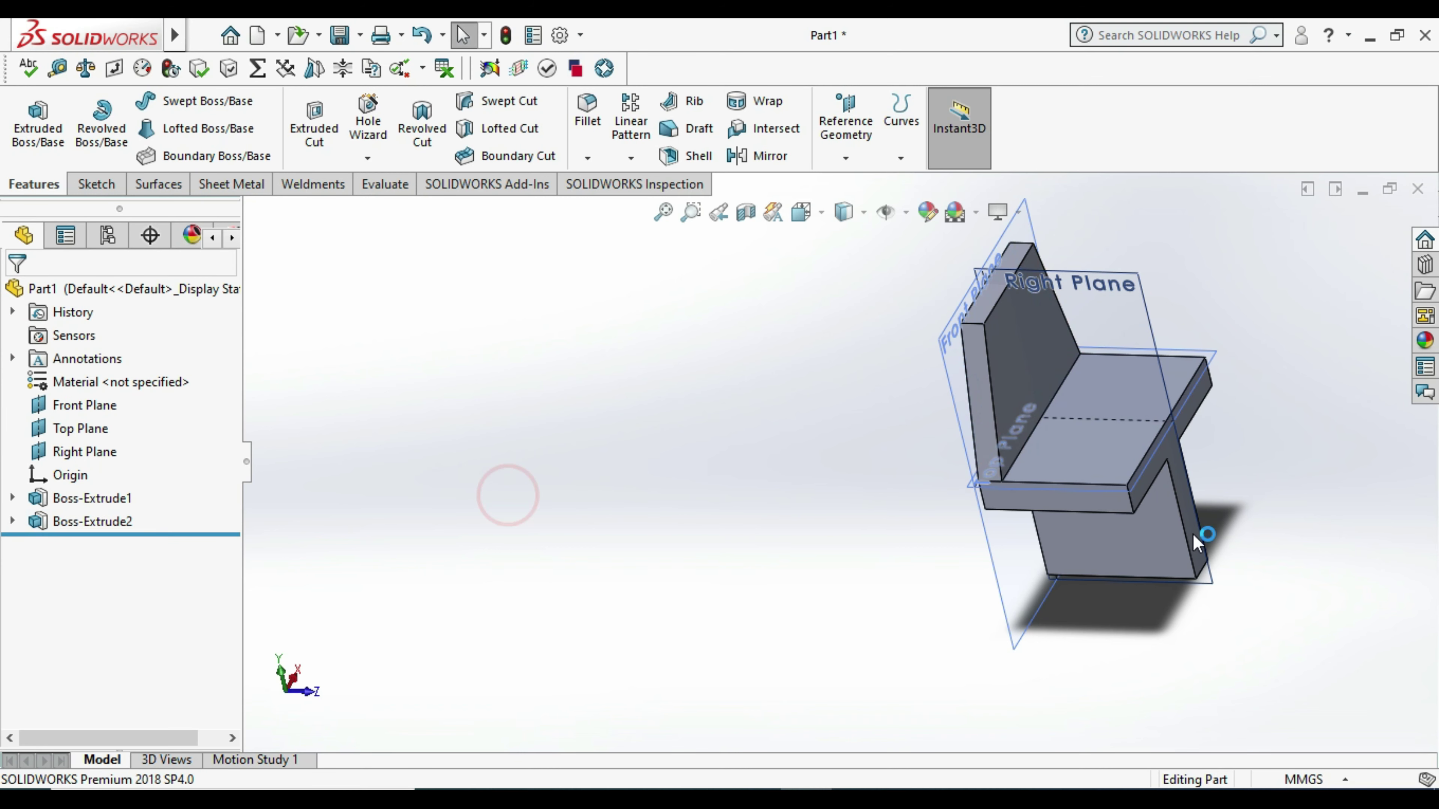
Step: Orbit the model to view the upright plate from the front and near-isometric
{"action": "middle_click_drag", "start_coordinate": [1195, 543], "coordinate": [1147, 516]}
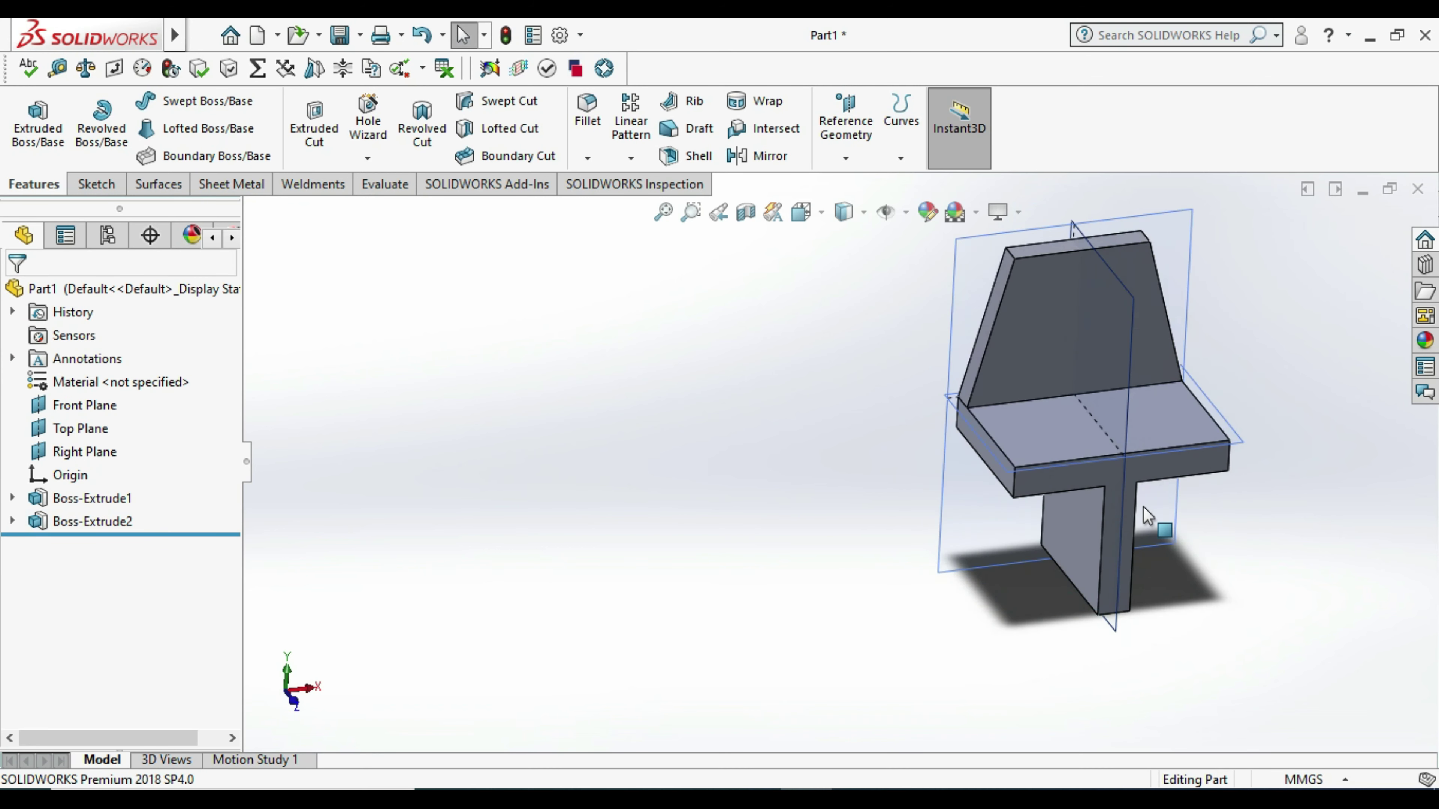
{"action": "middle_click_drag", "start_coordinate": [1147, 515], "coordinate": [1086, 488], "text": "ctrl"}
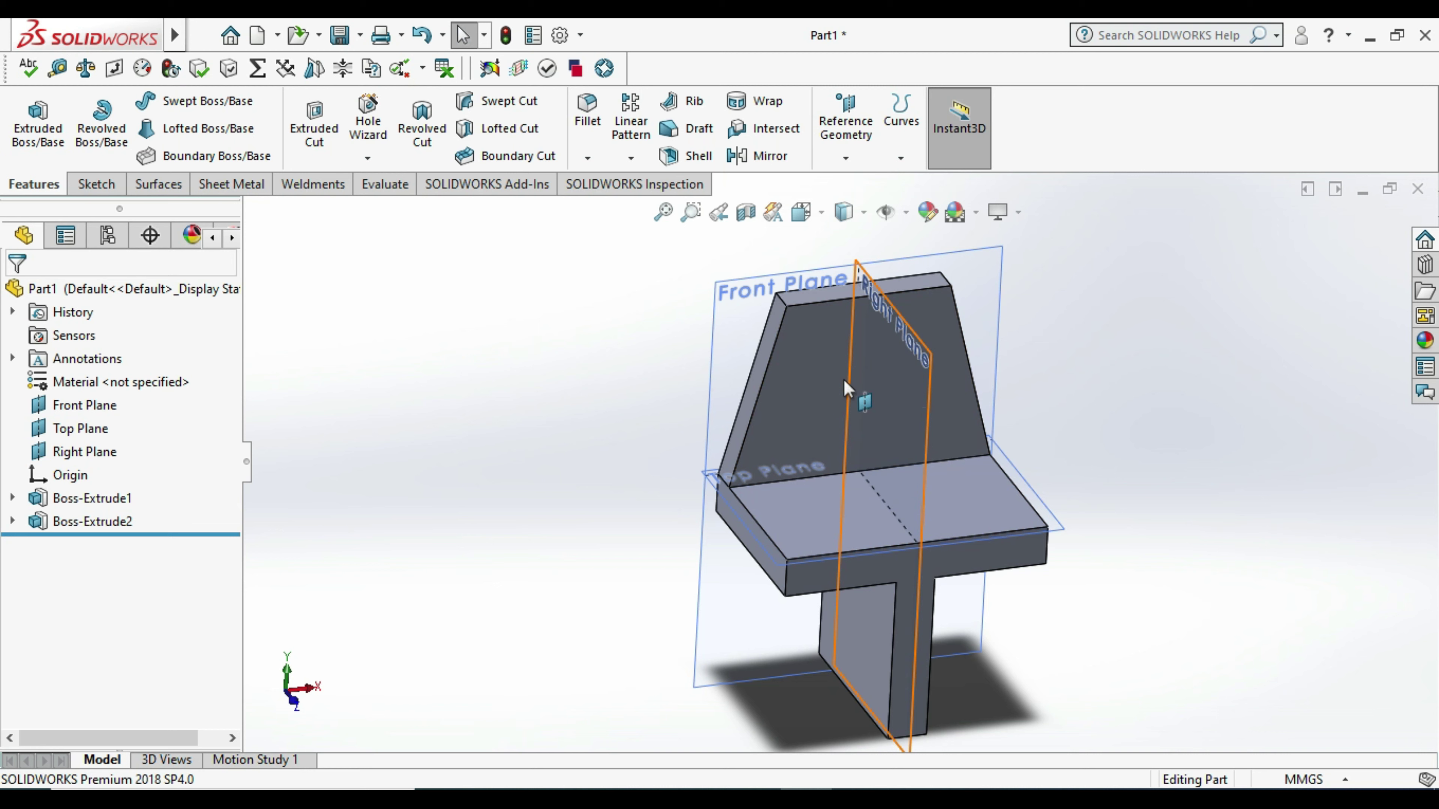
{"action": "mouse_move", "coordinate": [872, 536]}
{"action": "middle_mouse_down"}
{"action": "mouse_move", "coordinate": [909, 546]}
{"action": "mouse_move", "coordinate": [878, 448]}
{"action": "middle_mouse_up"}
Step: Start a sketch on the upright plate's front face and draw a circle on its centreline
{"action": "right_click", "coordinate": [694, 342]}
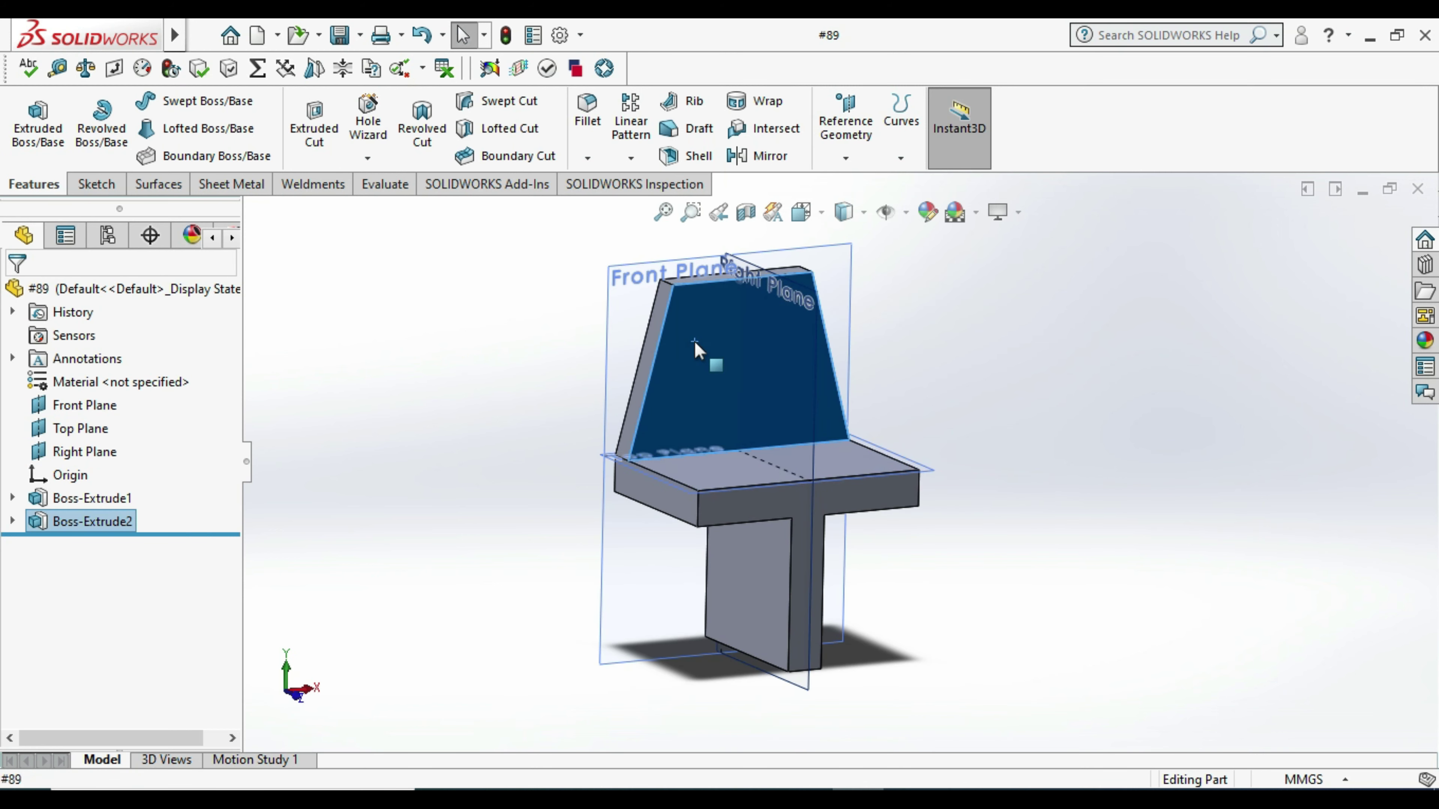
{"action": "left_click", "coordinate": [749, 311]}
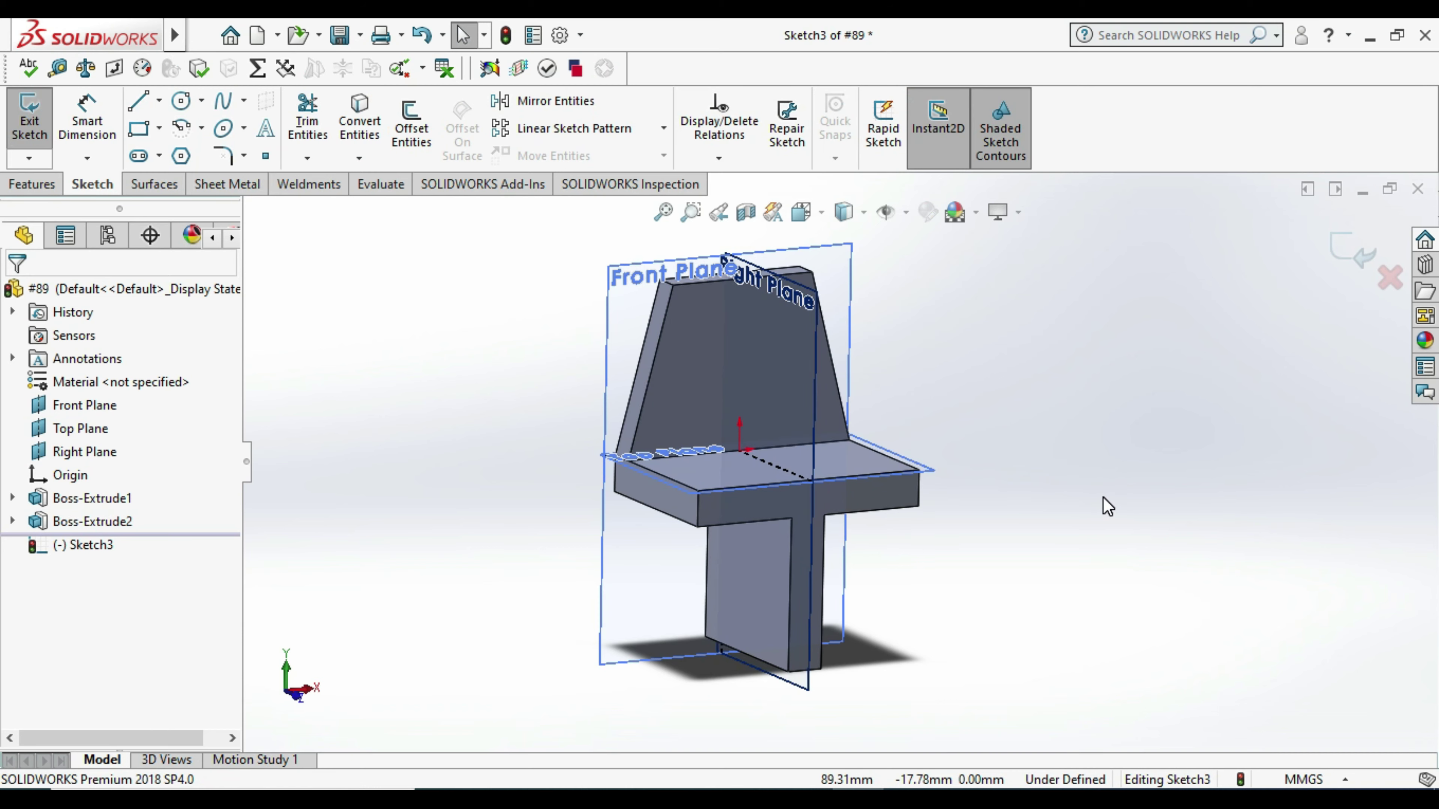
{"action": "left_click", "coordinate": [1138, 513]}
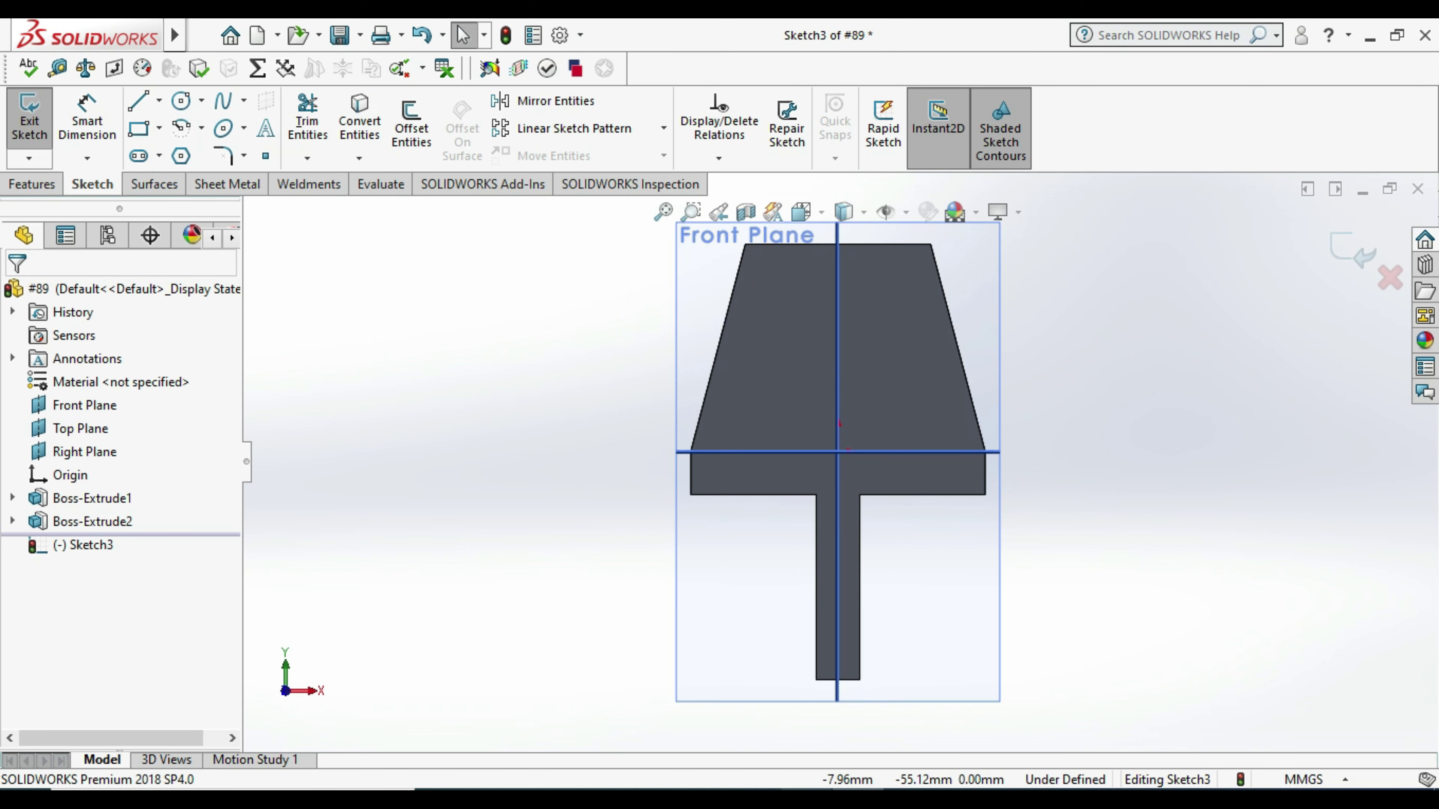
{"action": "key", "text": "alt+Tab"}
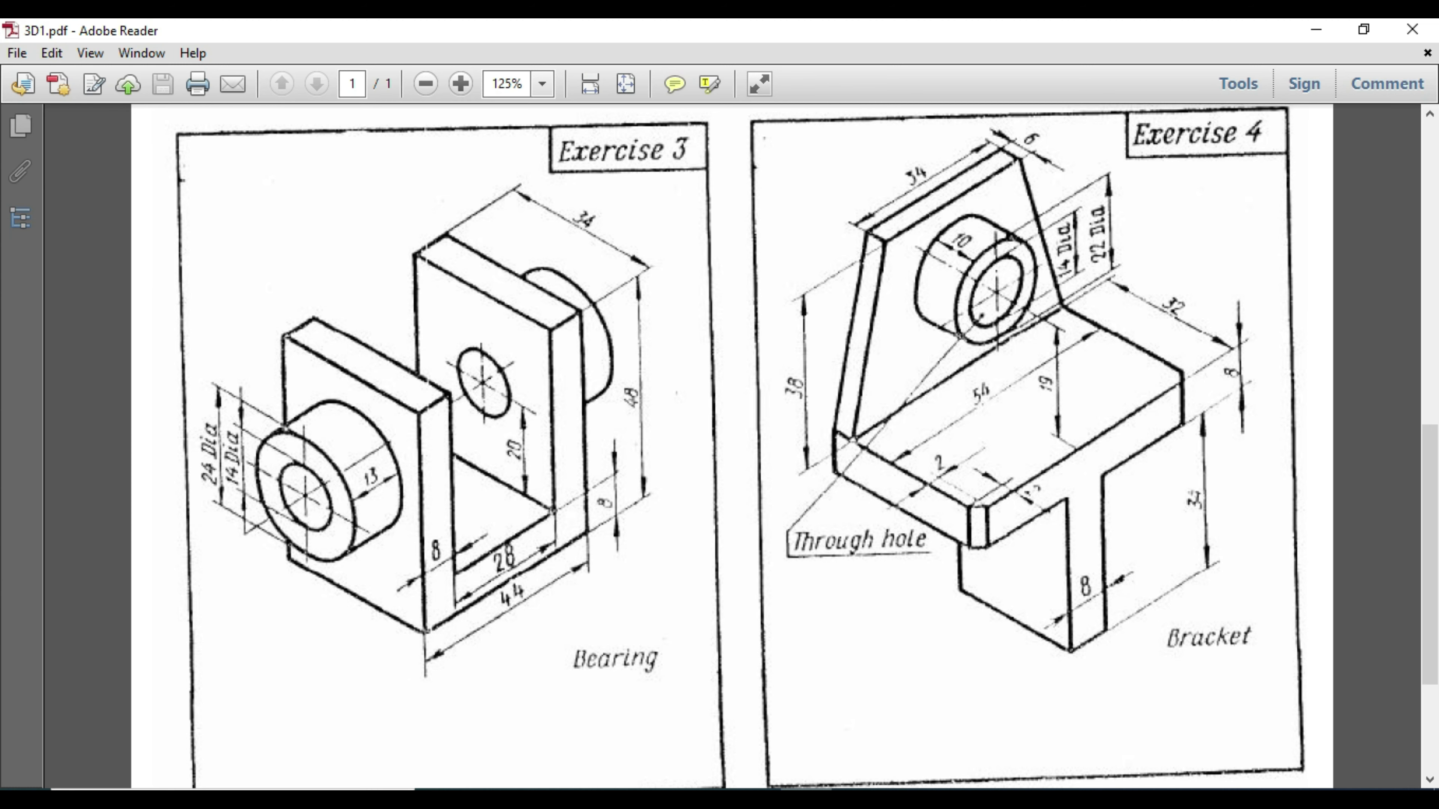
{"action": "key", "text": "alt+Tab"}
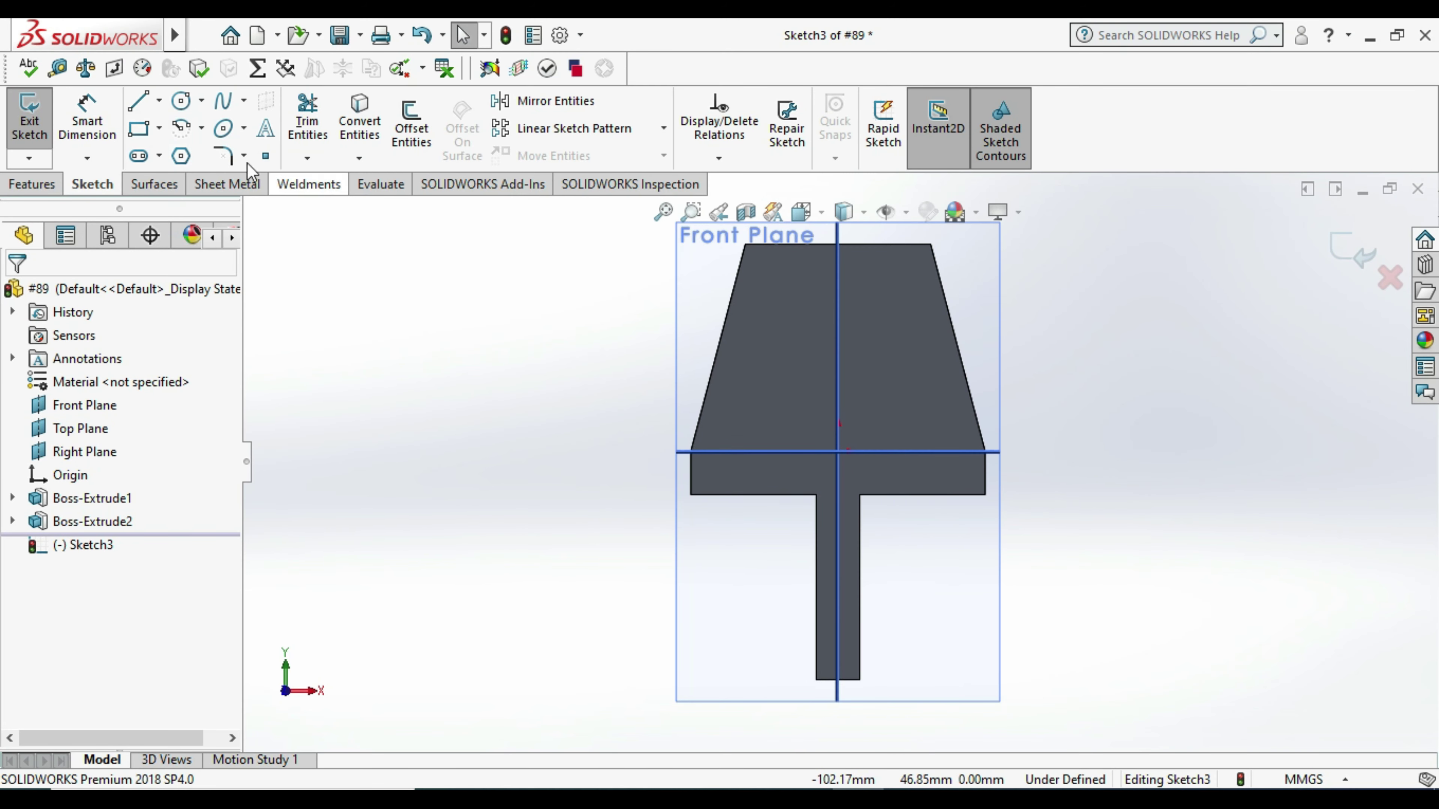
{"action": "left_click", "coordinate": [180, 100]}
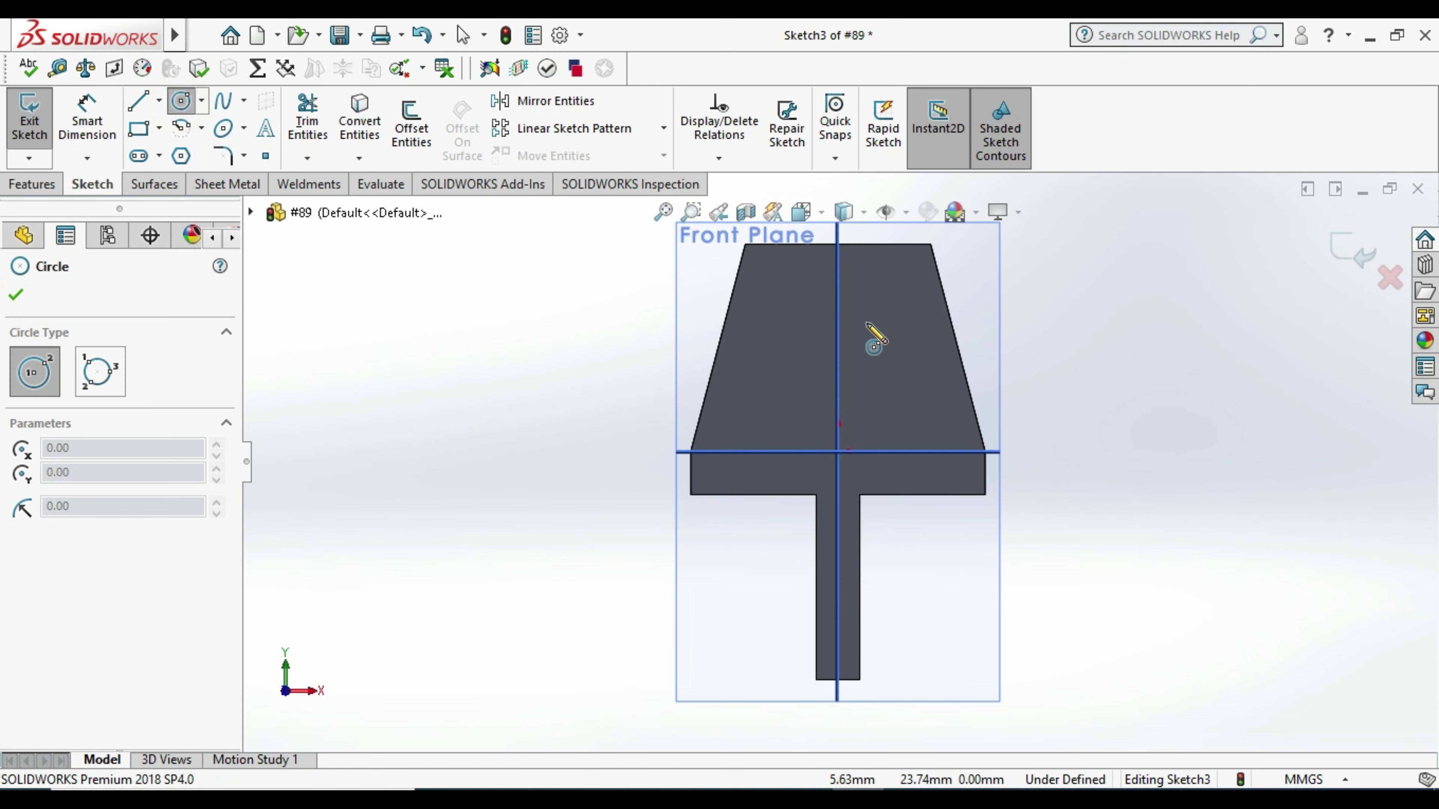
{"action": "left_click", "coordinate": [838, 344]}
{"action": "left_click", "coordinate": [840, 388]}
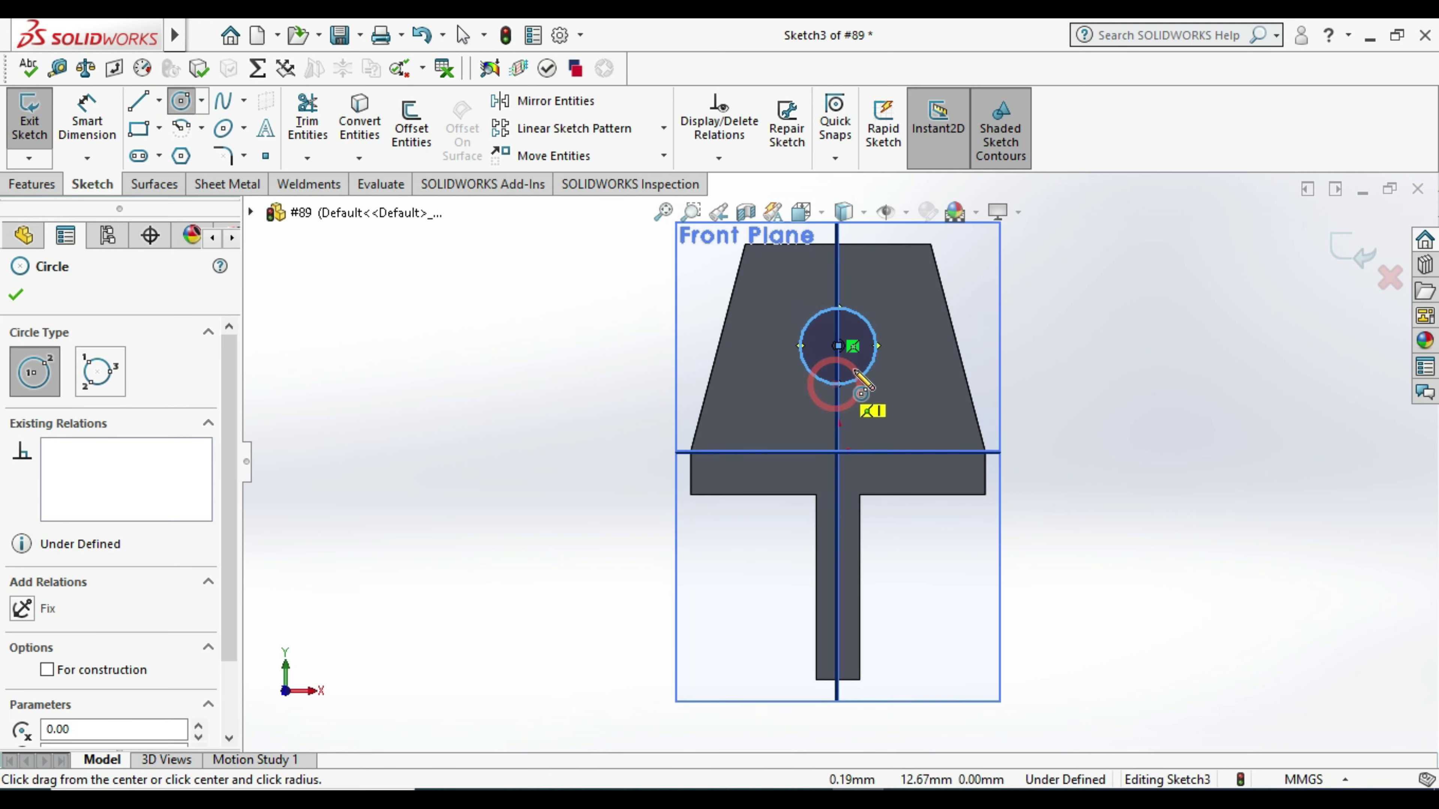
Step: Dimension the circle's diameter as 22 mm
{"action": "left_click", "coordinate": [87, 119]}
{"action": "left_click", "coordinate": [872, 368]}
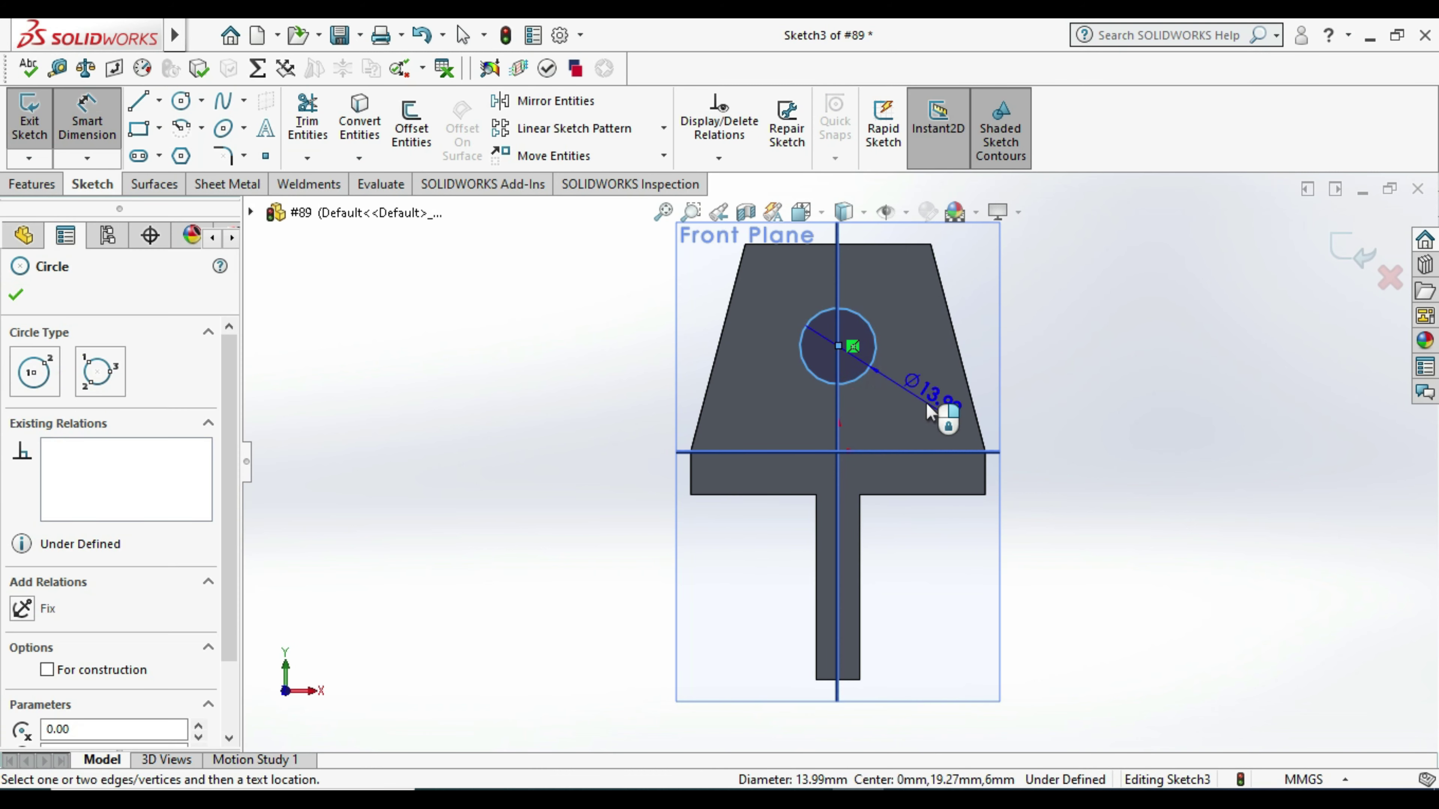
{"action": "left_click", "coordinate": [926, 402]}
{"action": "type", "text": "22"}
{"action": "key", "text": "Return"}
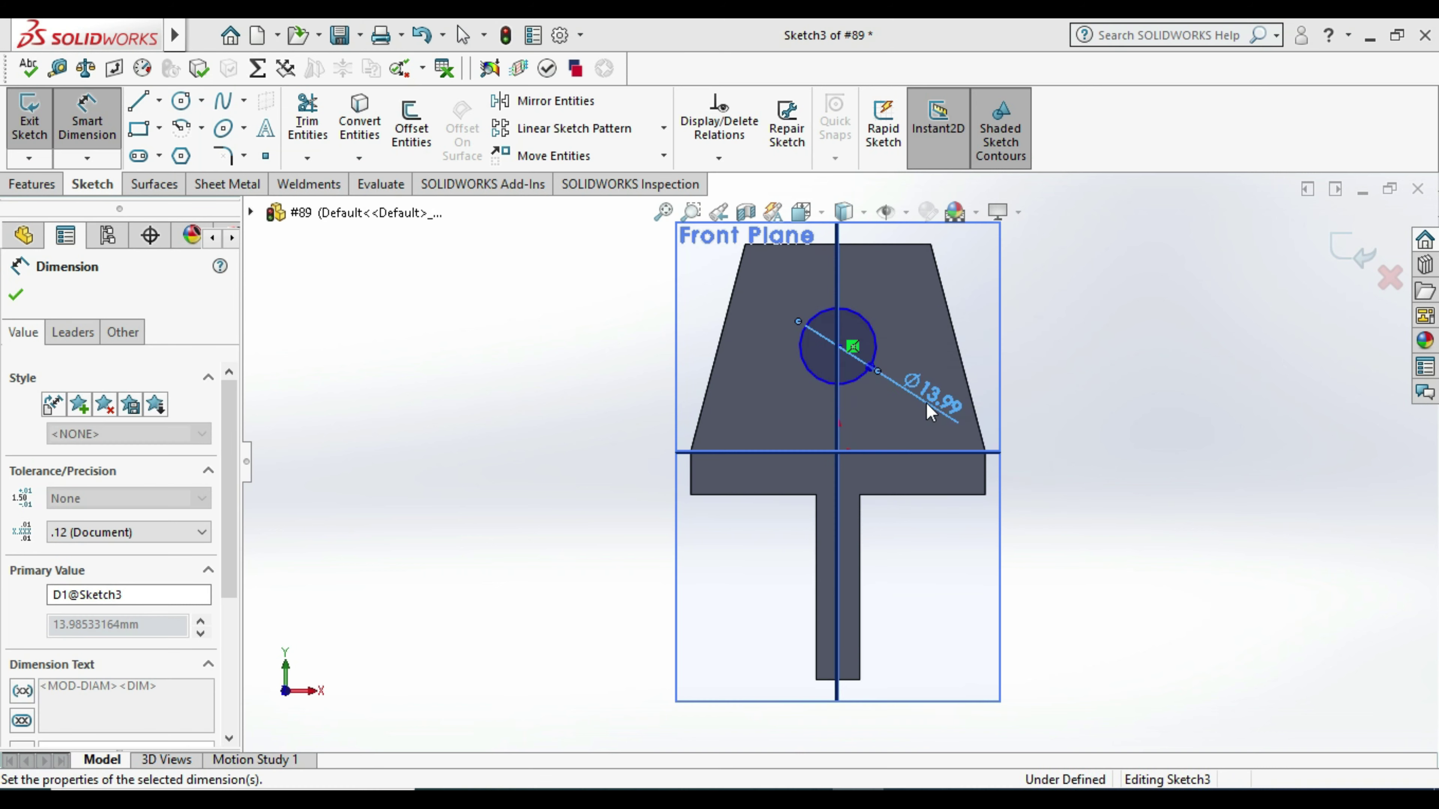
Step: Dimension the circle's centre 19 mm above the base edge and exit the sketch
{"action": "middle_click_drag", "start_coordinate": [1128, 482], "coordinate": [1172, 561]}
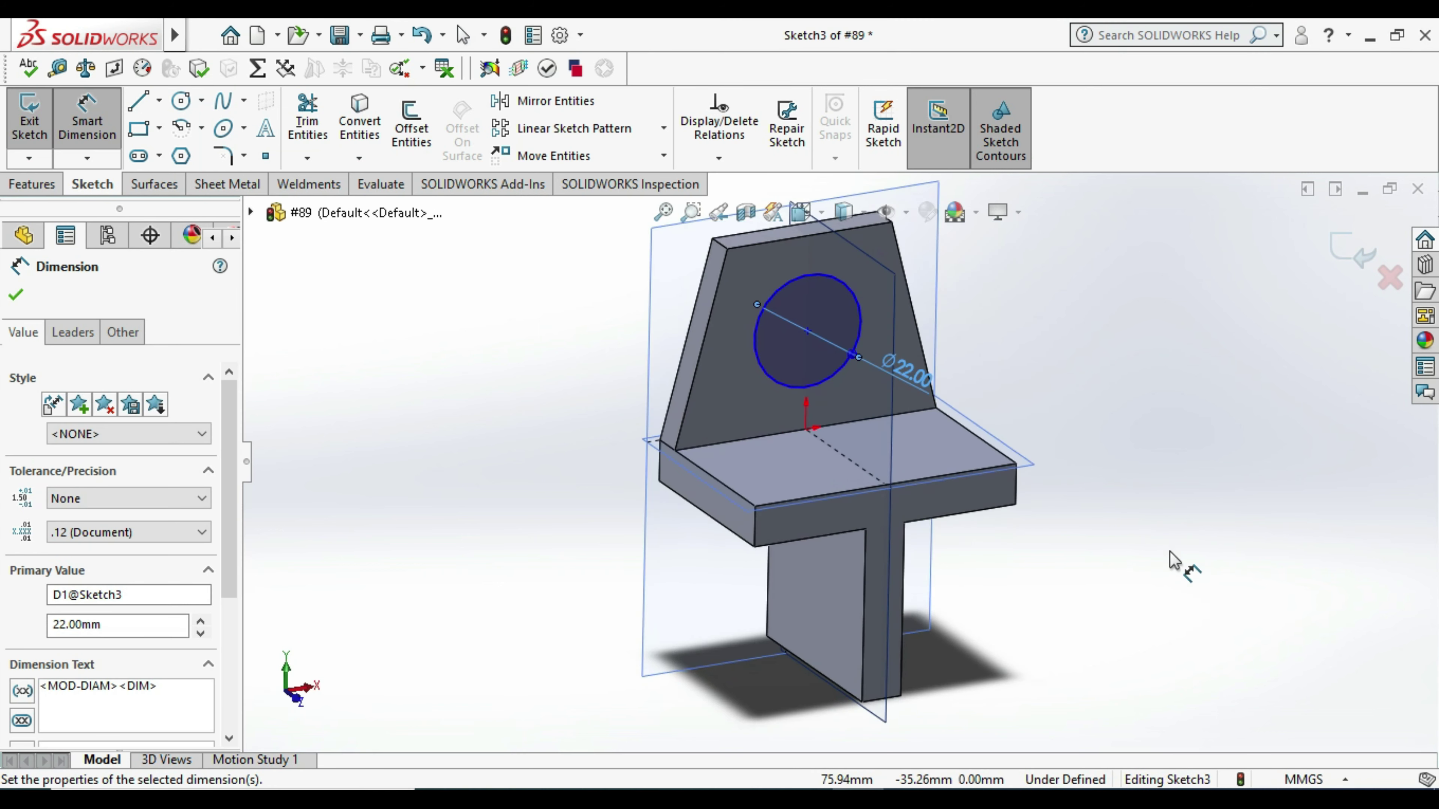
{"action": "left_click", "coordinate": [804, 332]}
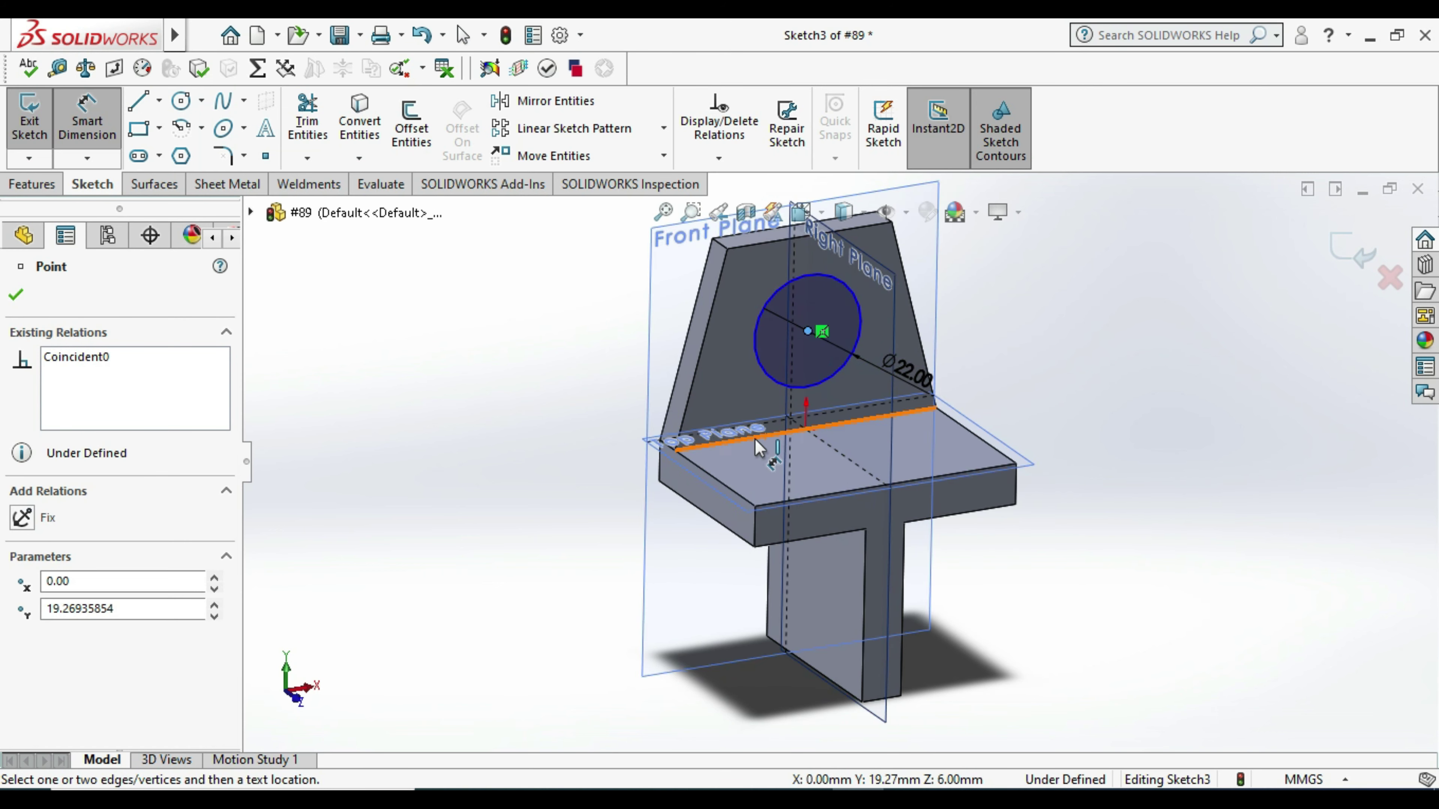
{"action": "left_click", "coordinate": [752, 447]}
{"action": "left_click", "coordinate": [1053, 326]}
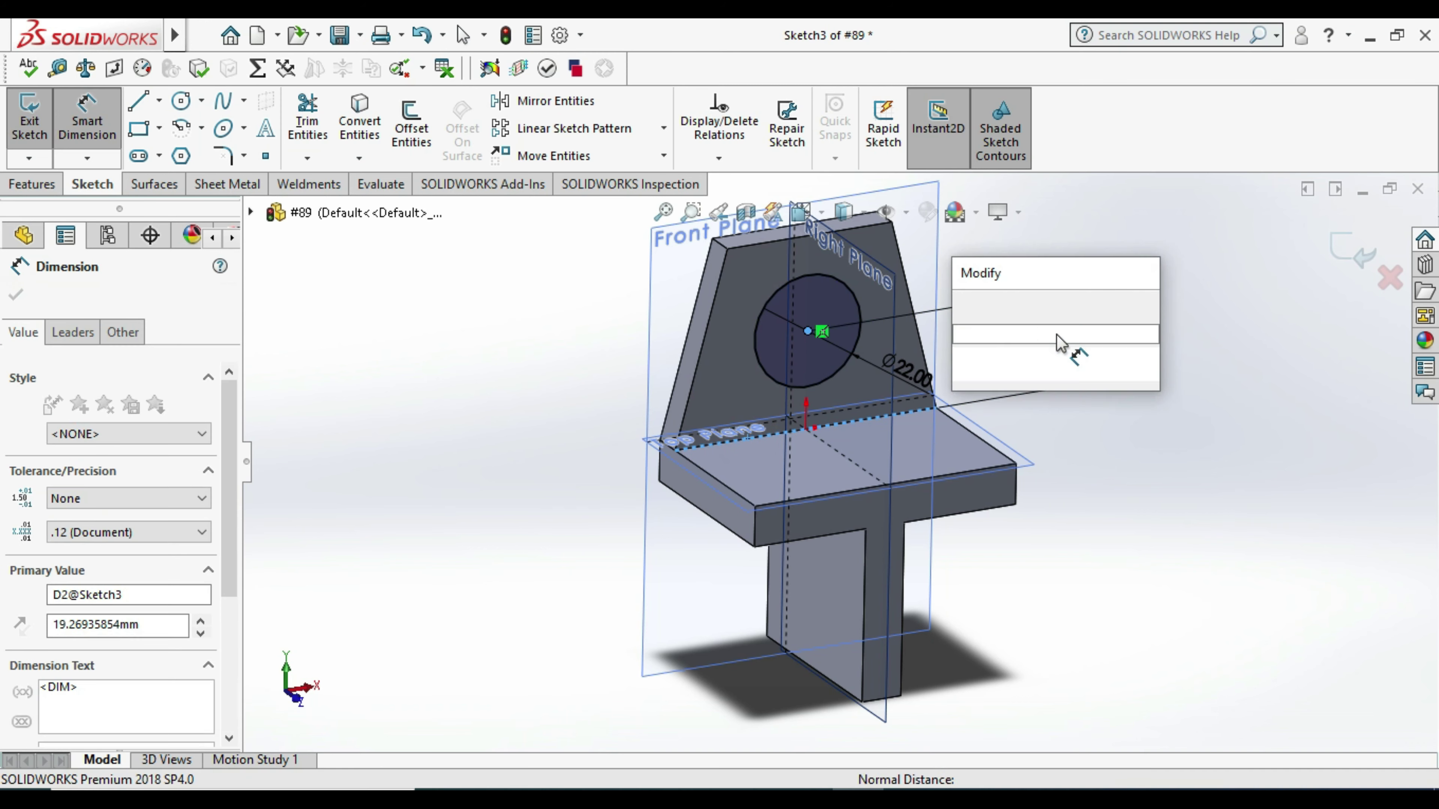
{"action": "type", "text": "19"}
{"action": "key", "text": "Return"}
{"action": "left_click", "coordinate": [1173, 367]}
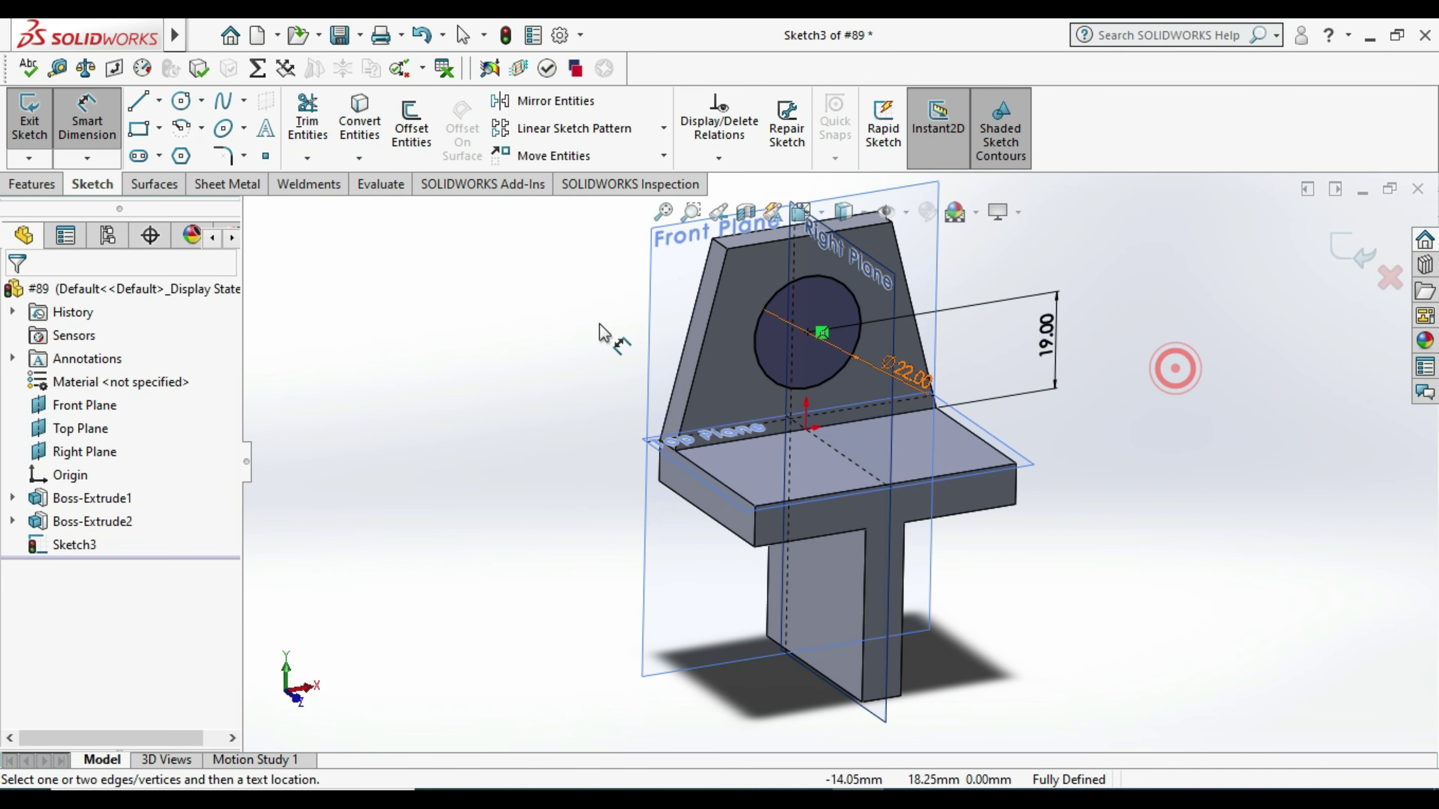
{"action": "left_click", "coordinate": [23, 116]}
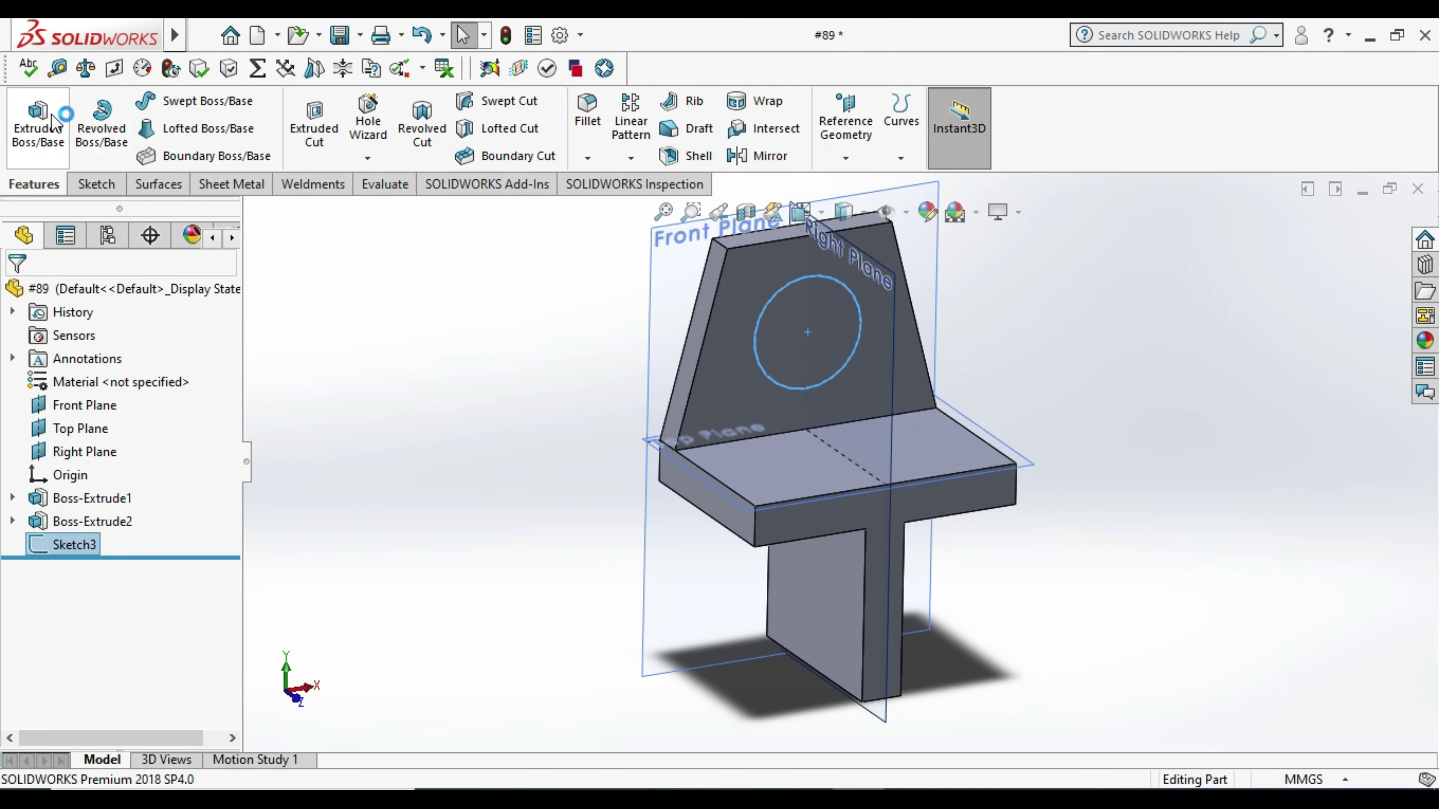
Step: Extrude the 22 mm circle as a Blind boss 10 mm deep
{"action": "left_click", "coordinate": [38, 124]}
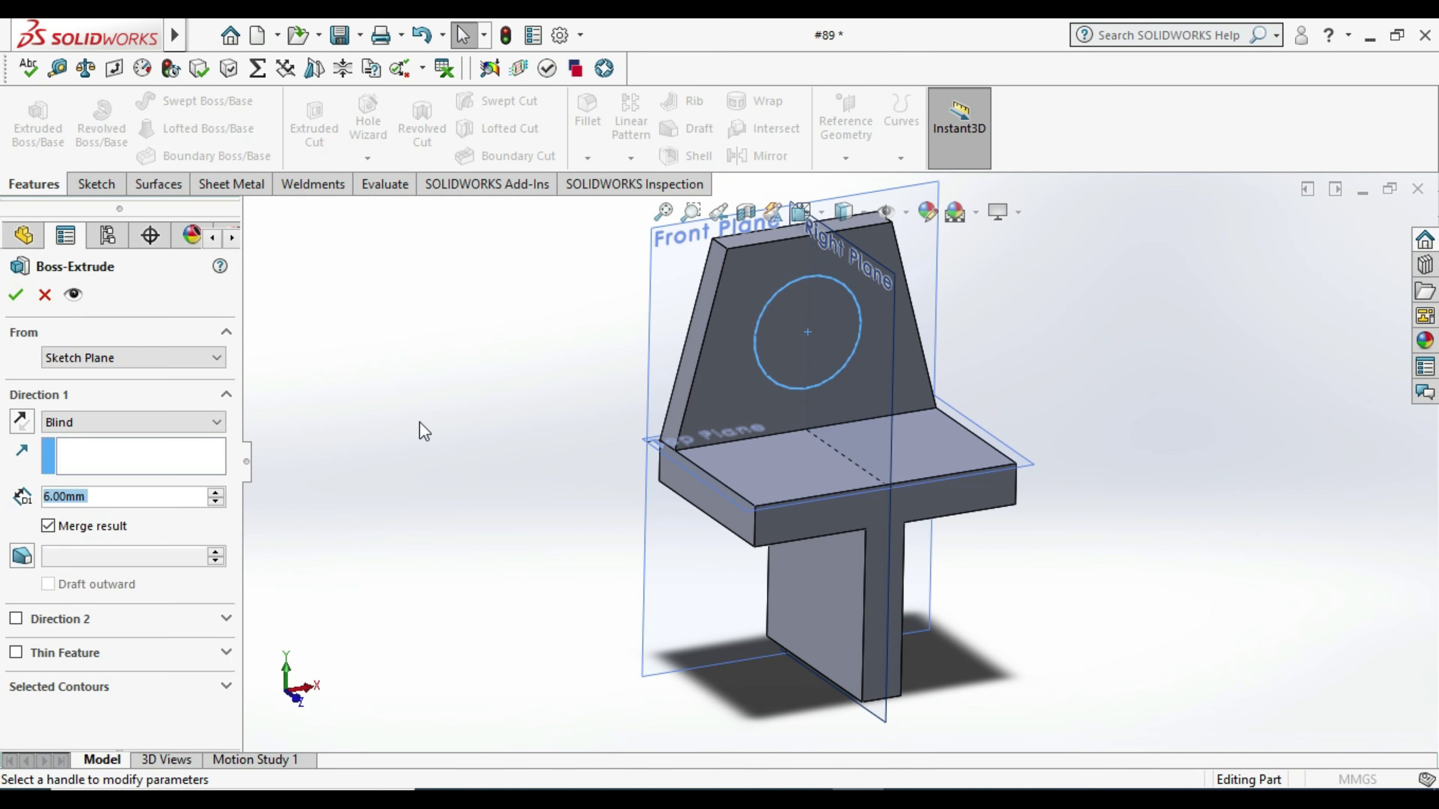
{"action": "type", "text": "10"}
{"action": "key", "text": "Return"}
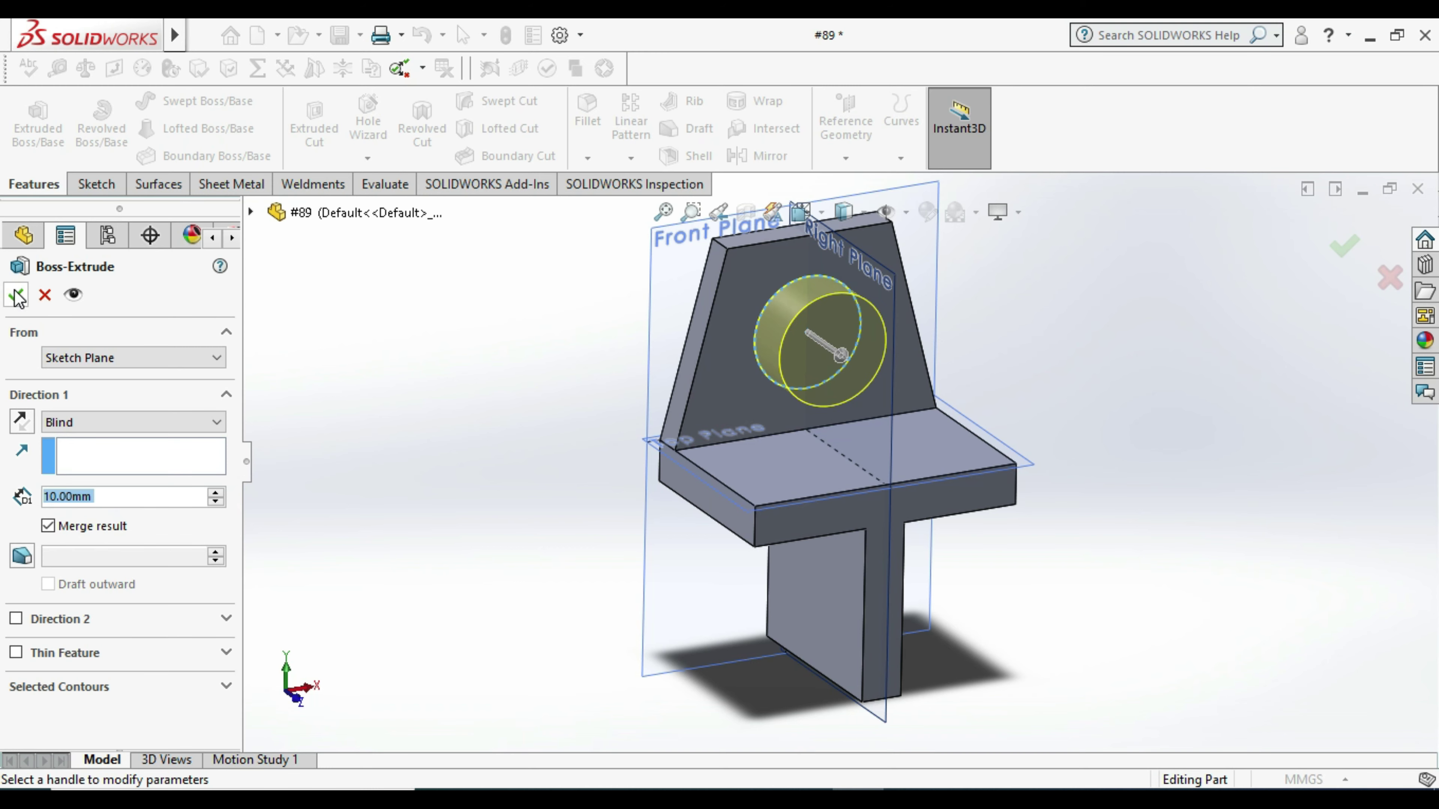
{"action": "left_click", "coordinate": [17, 296]}
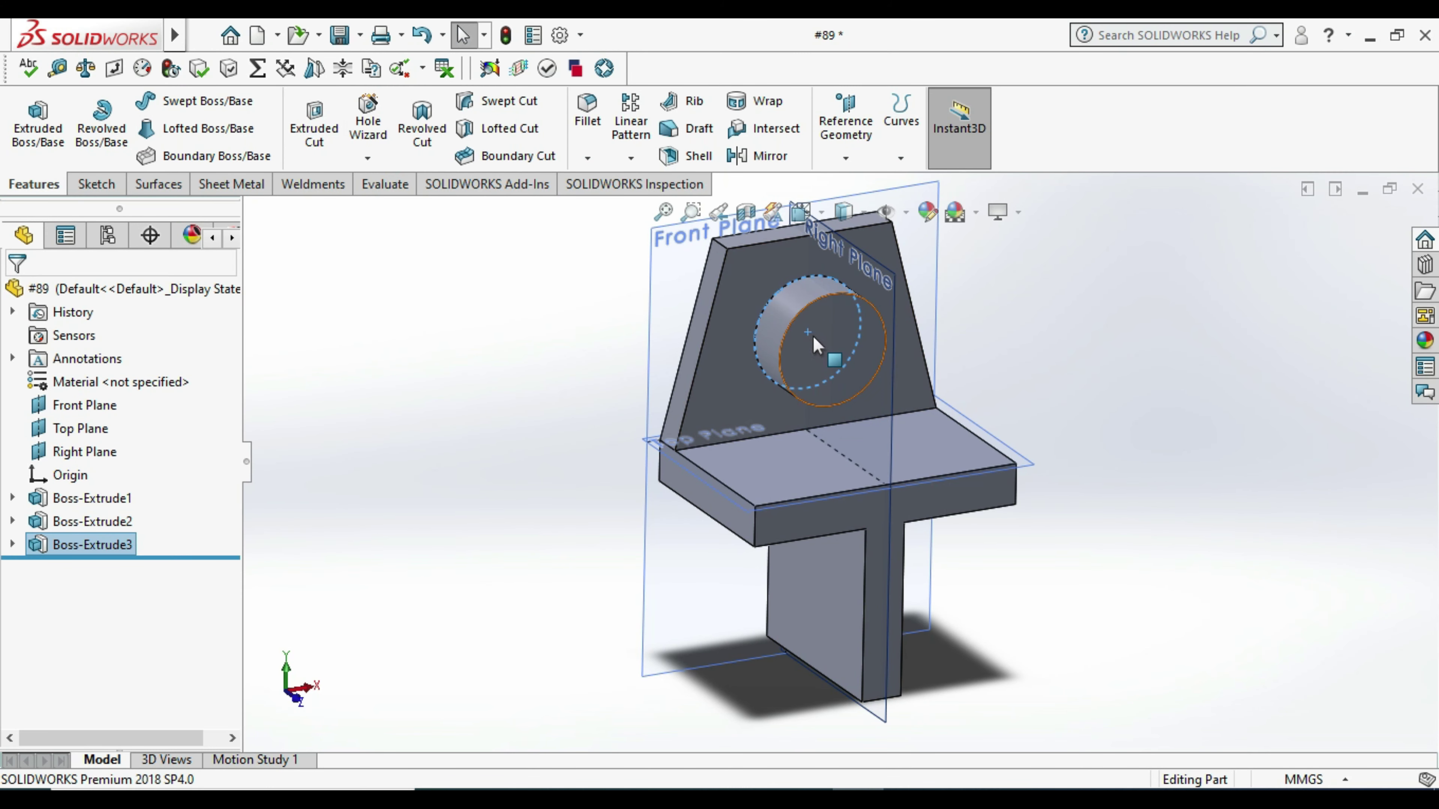
Step: Start a sketch on the boss's front face and draw a circle on it
{"action": "left_click", "coordinate": [812, 336]}
{"action": "right_click", "coordinate": [813, 336]}
{"action": "left_click", "coordinate": [864, 299]}
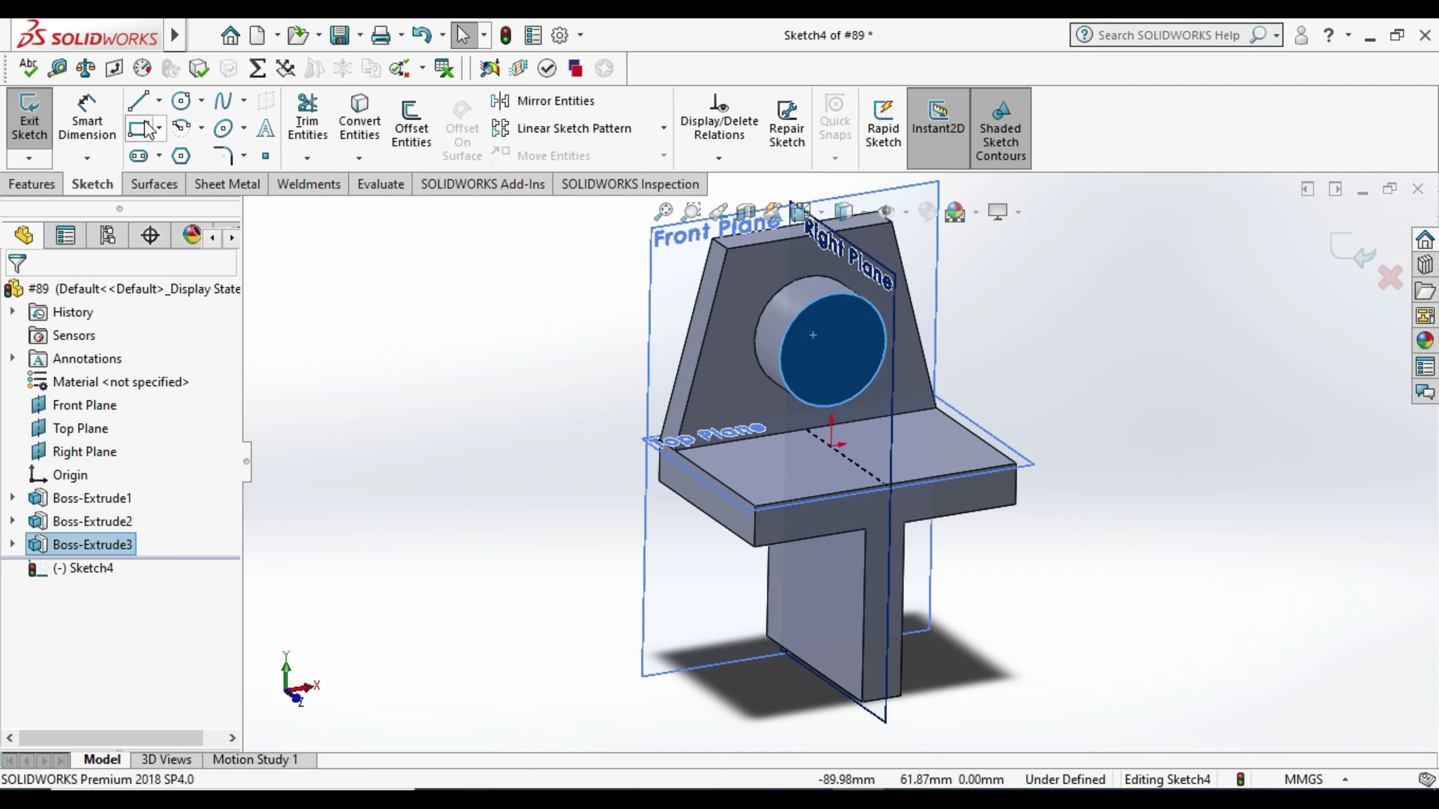
{"action": "left_click", "coordinate": [182, 101]}
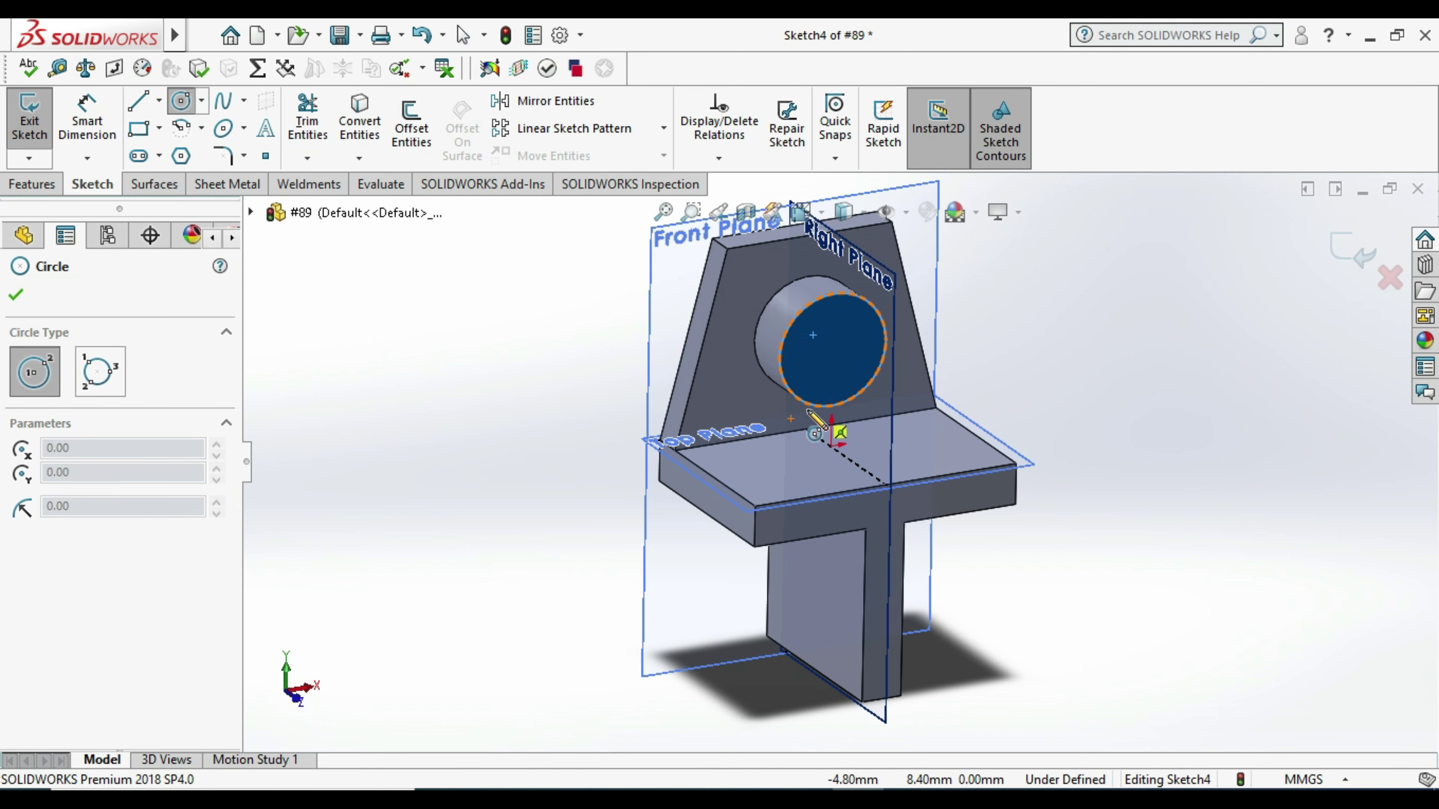
{"action": "left_click", "coordinate": [831, 350]}
{"action": "key", "text": "Escape"}
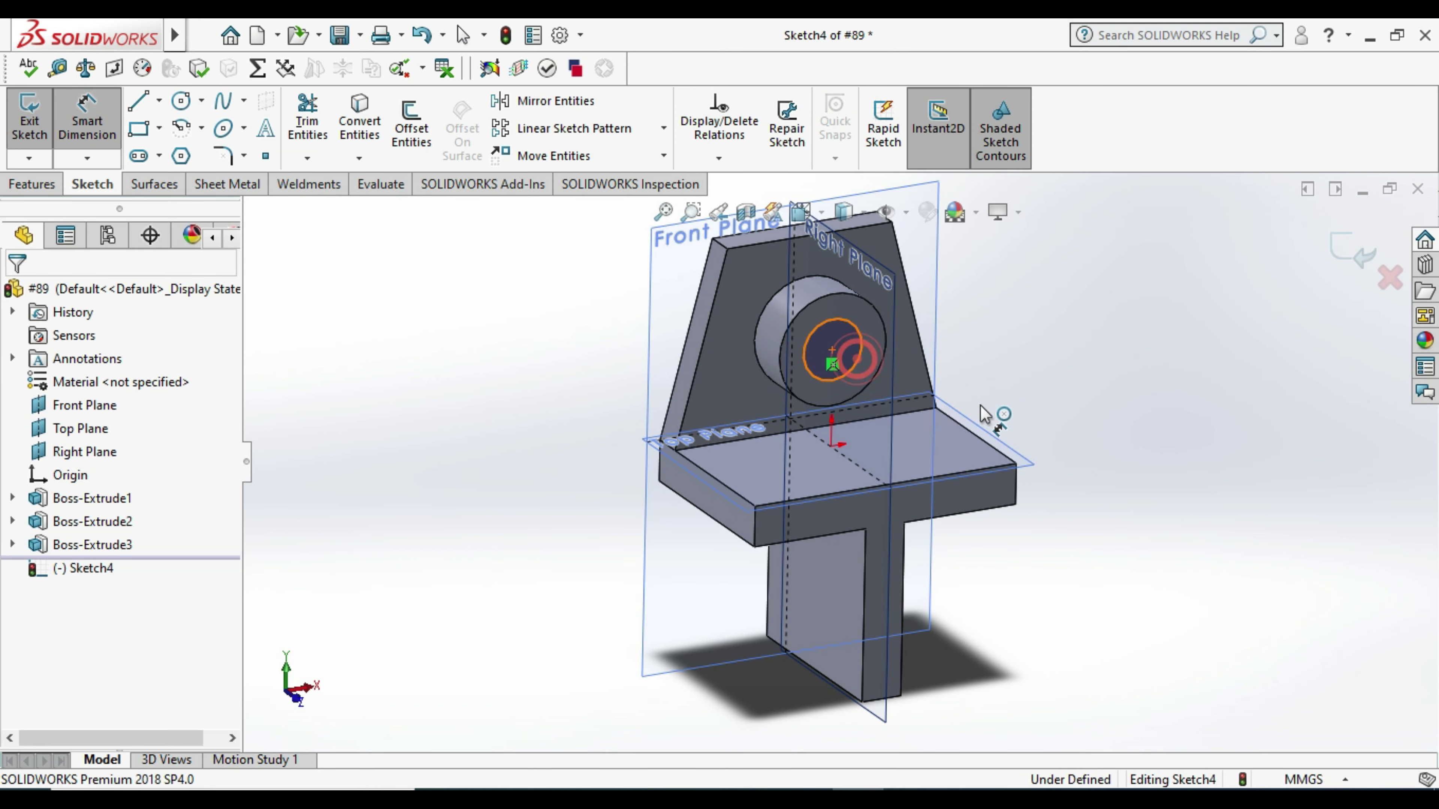
Step: Set the circle's diameter to 14 mm and exit the sketch
{"action": "left_click", "coordinate": [858, 368]}
{"action": "left_click", "coordinate": [1016, 414]}
{"action": "type", "text": "14"}
{"action": "key", "text": "Return"}
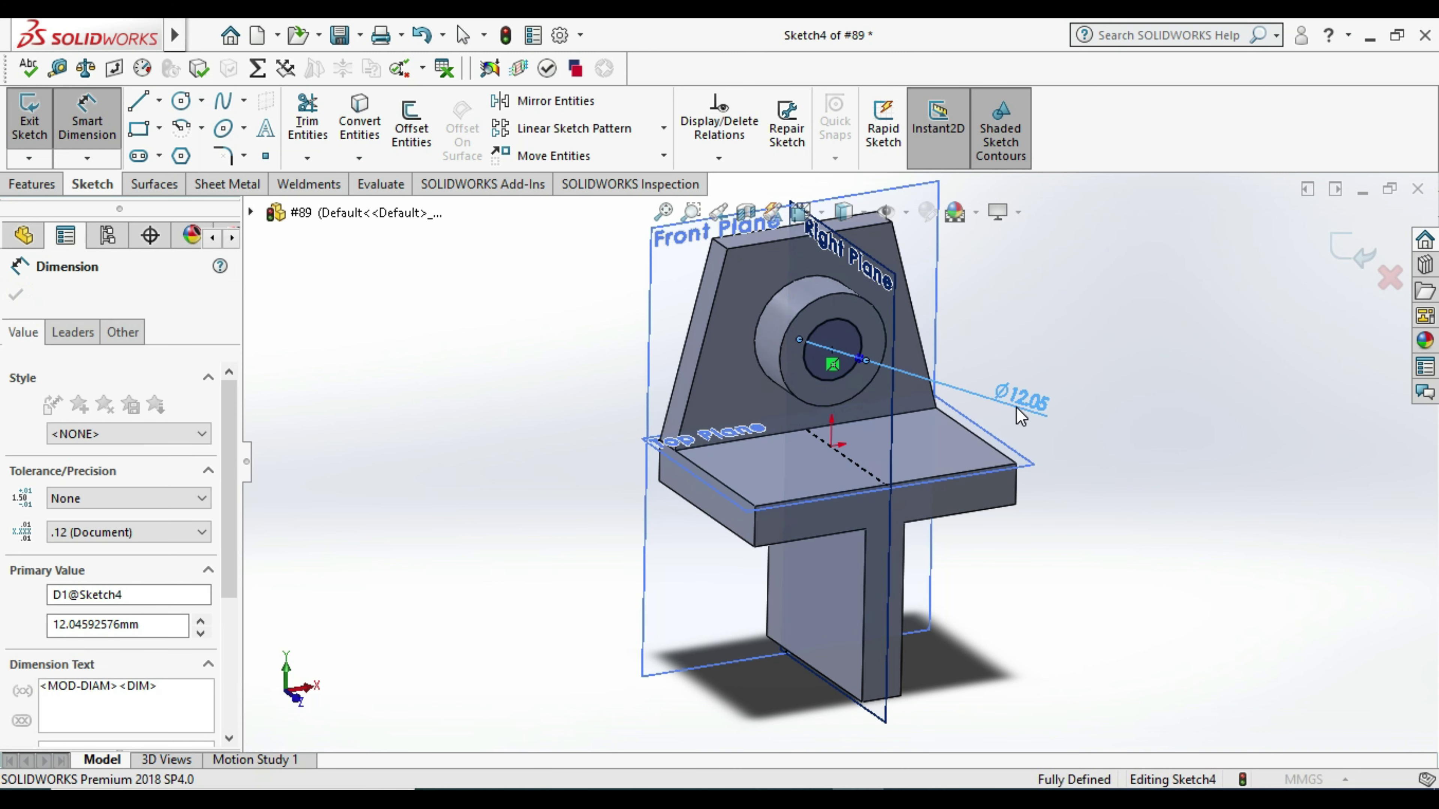
{"action": "left_click", "coordinate": [35, 114]}
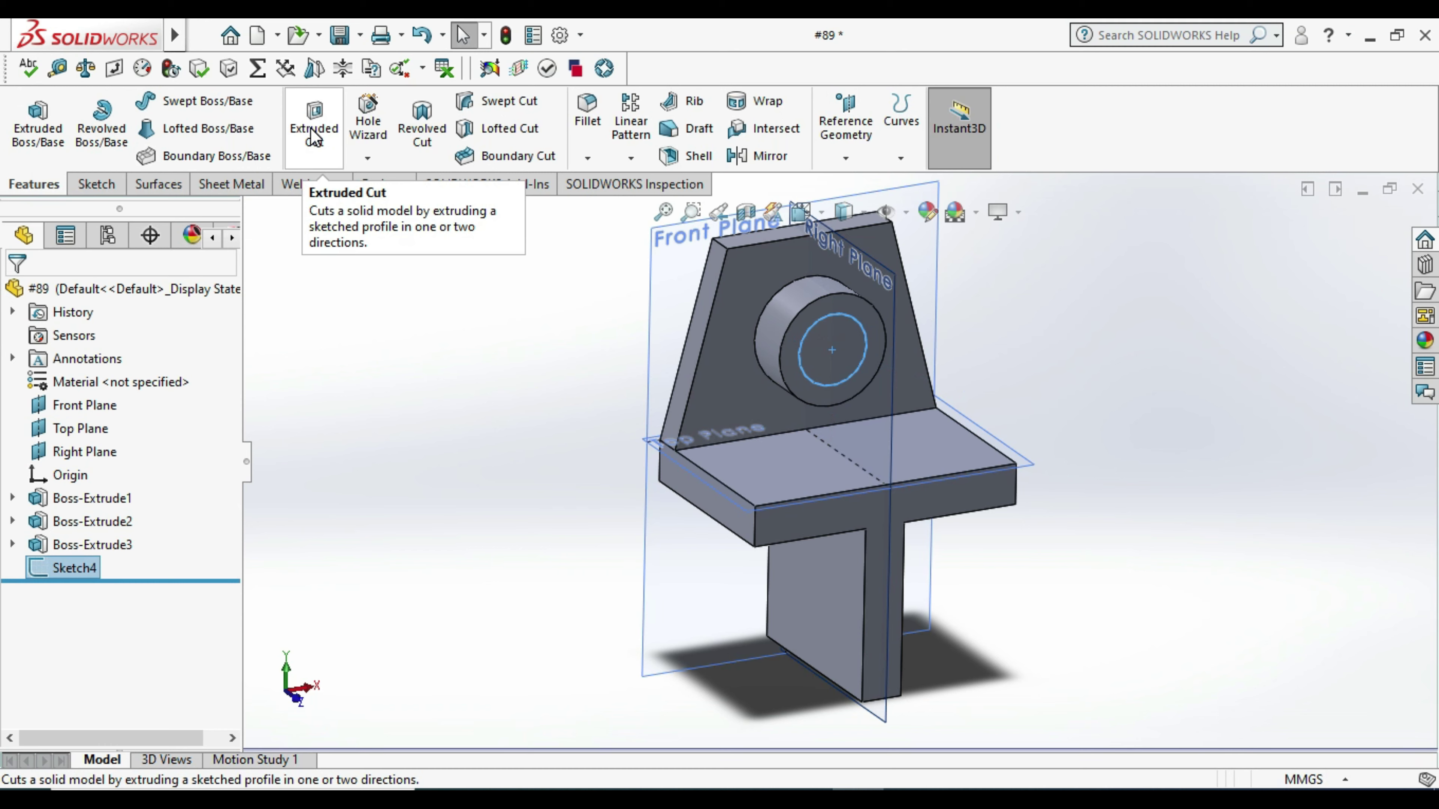
Step: Cut the 14 mm circle Through All, then check the result against the Exercise 4 drawing
{"action": "left_click", "coordinate": [311, 130]}
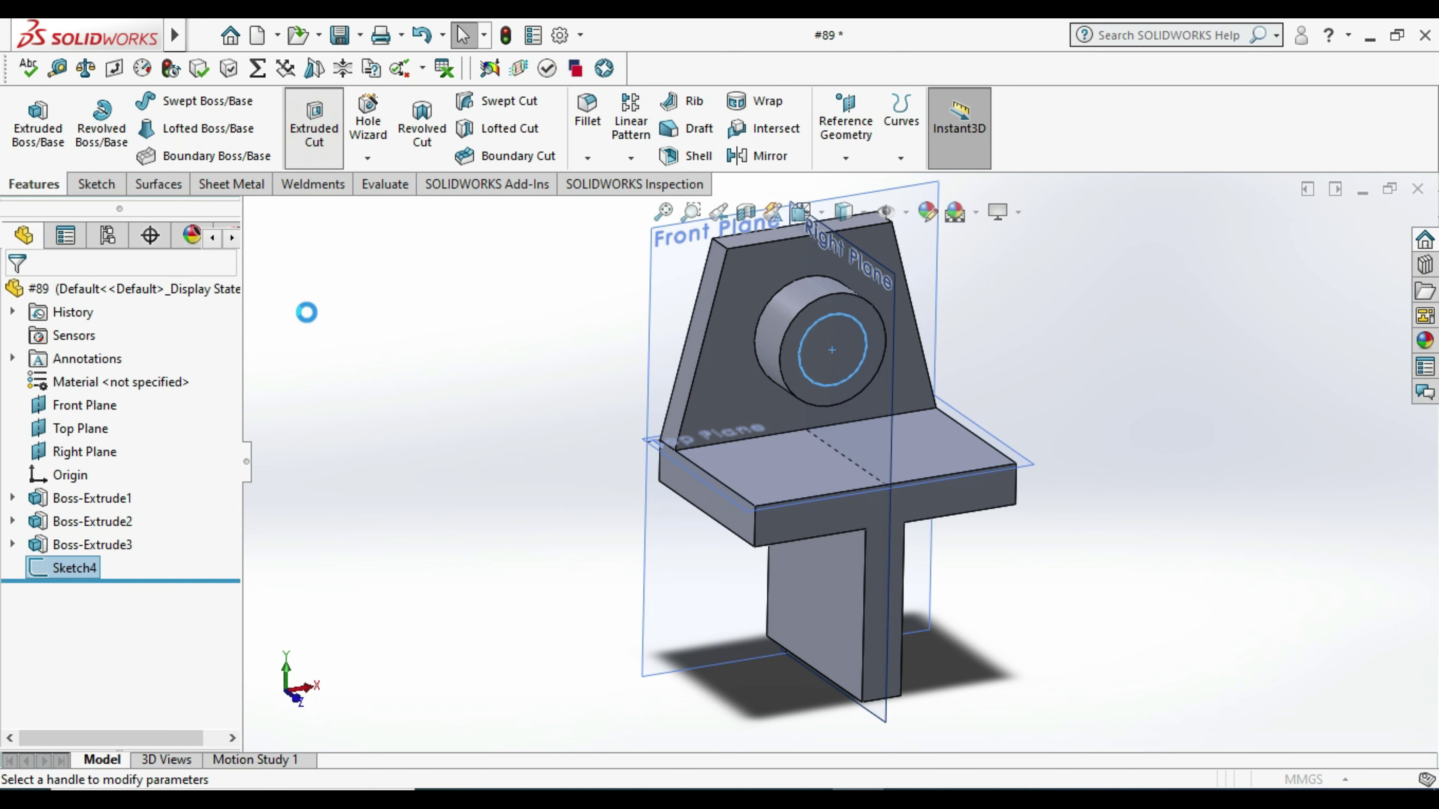
{"action": "left_click", "coordinate": [102, 422]}
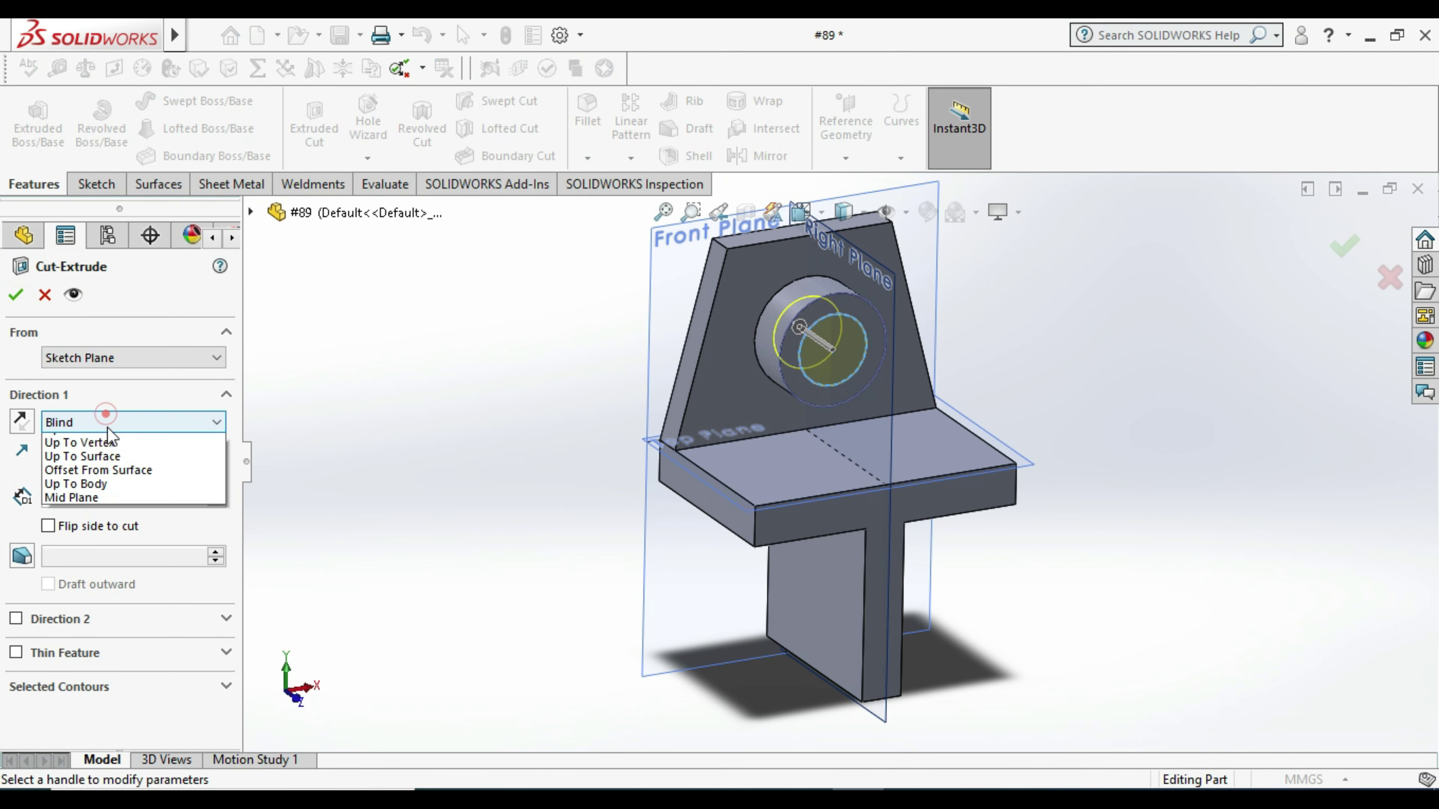
{"action": "left_click", "coordinate": [99, 456]}
{"action": "left_click", "coordinate": [15, 294]}
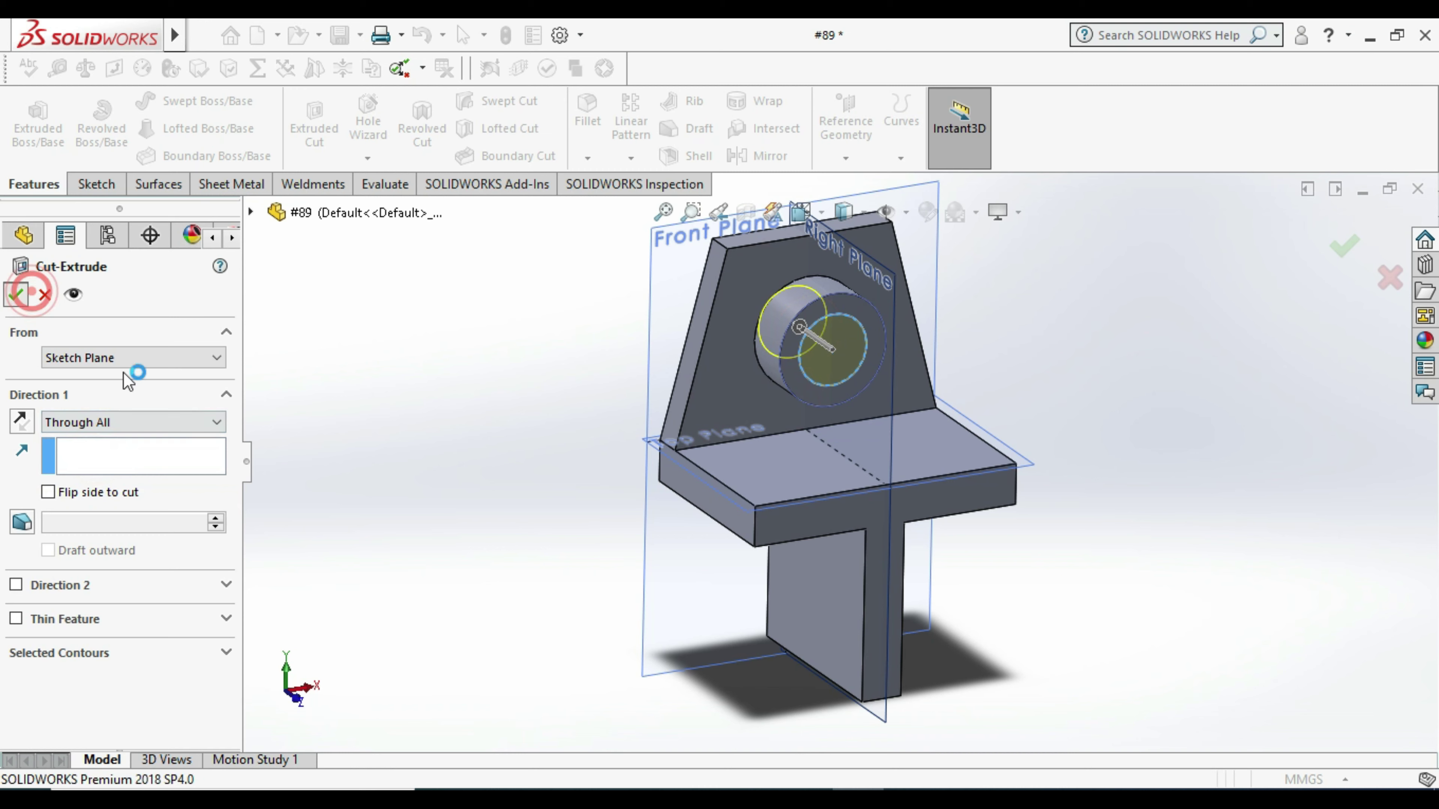
{"action": "left_click", "coordinate": [387, 453]}
{"action": "mouse_move", "coordinate": [988, 419]}
{"action": "middle_mouse_down"}
{"action": "mouse_move", "coordinate": [988, 518]}
{"action": "mouse_move", "coordinate": [964, 472]}
{"action": "mouse_move", "coordinate": [932, 530]}
{"action": "mouse_move", "coordinate": [1005, 582]}
{"action": "middle_mouse_up"}
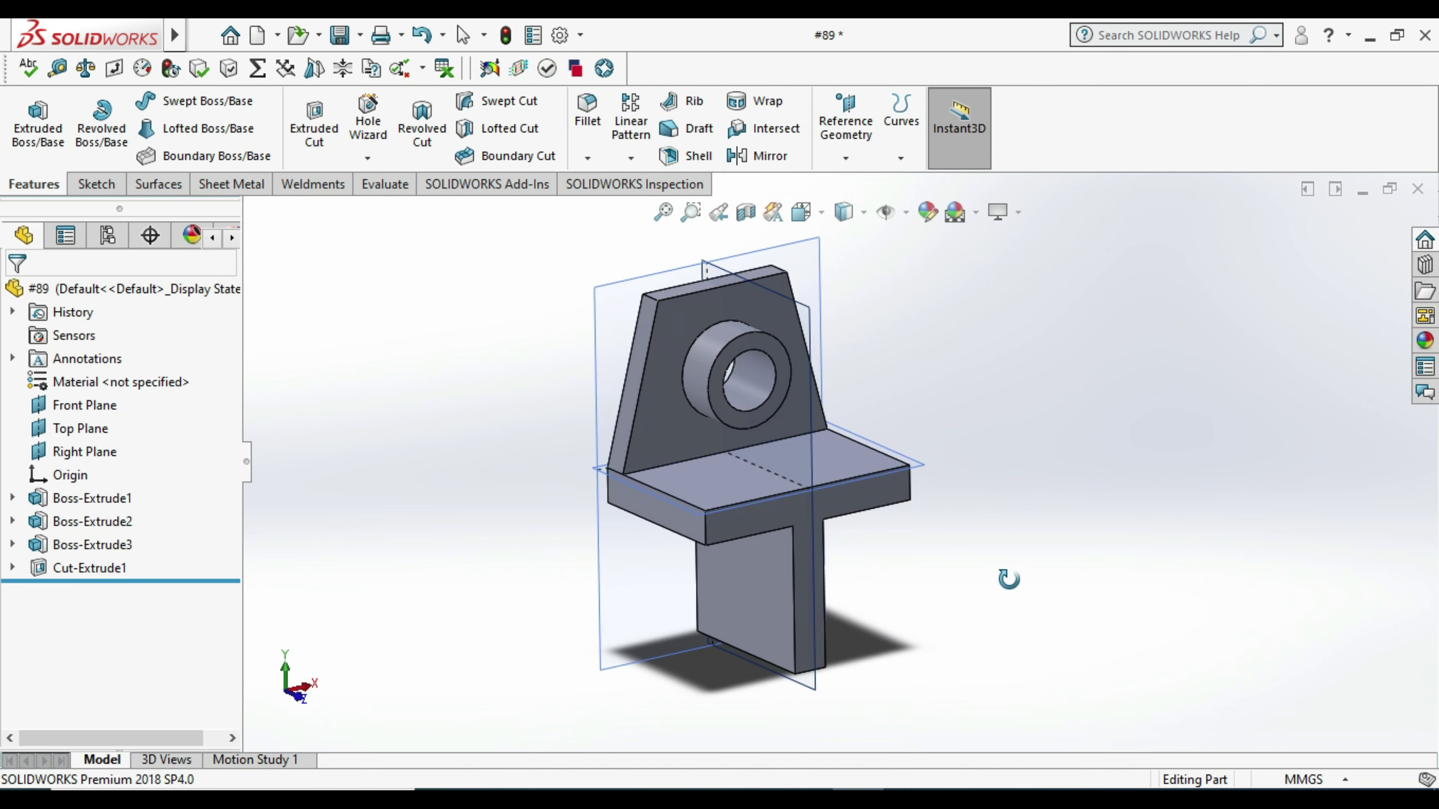
{"action": "key", "text": "alt+Tab"}
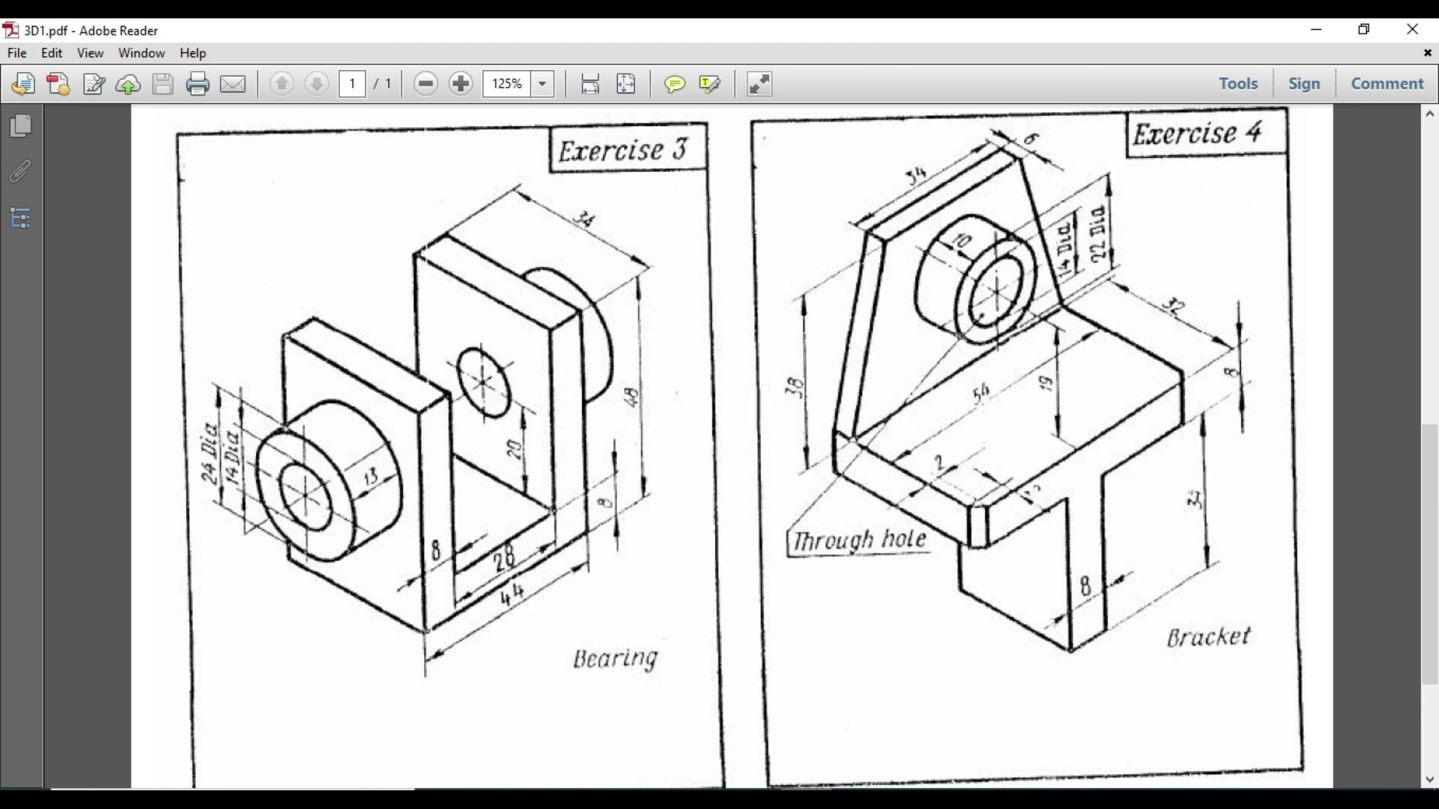
{"action": "key", "text": "alt+Tab"}
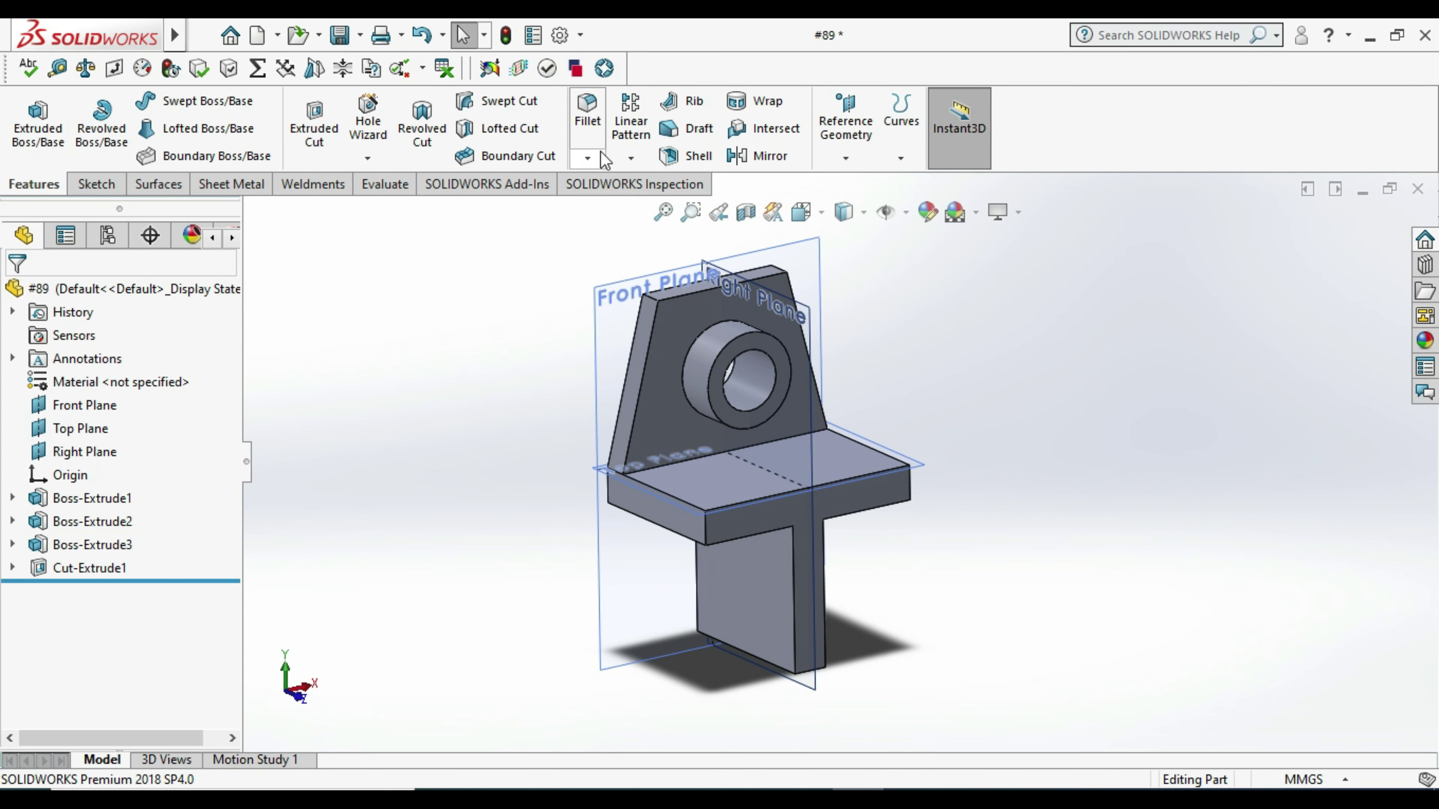
Step: Chamfer the left and right end edges of the base plate at 2 mm × 45°
{"action": "left_click", "coordinate": [587, 159]}
{"action": "left_click", "coordinate": [589, 207]}
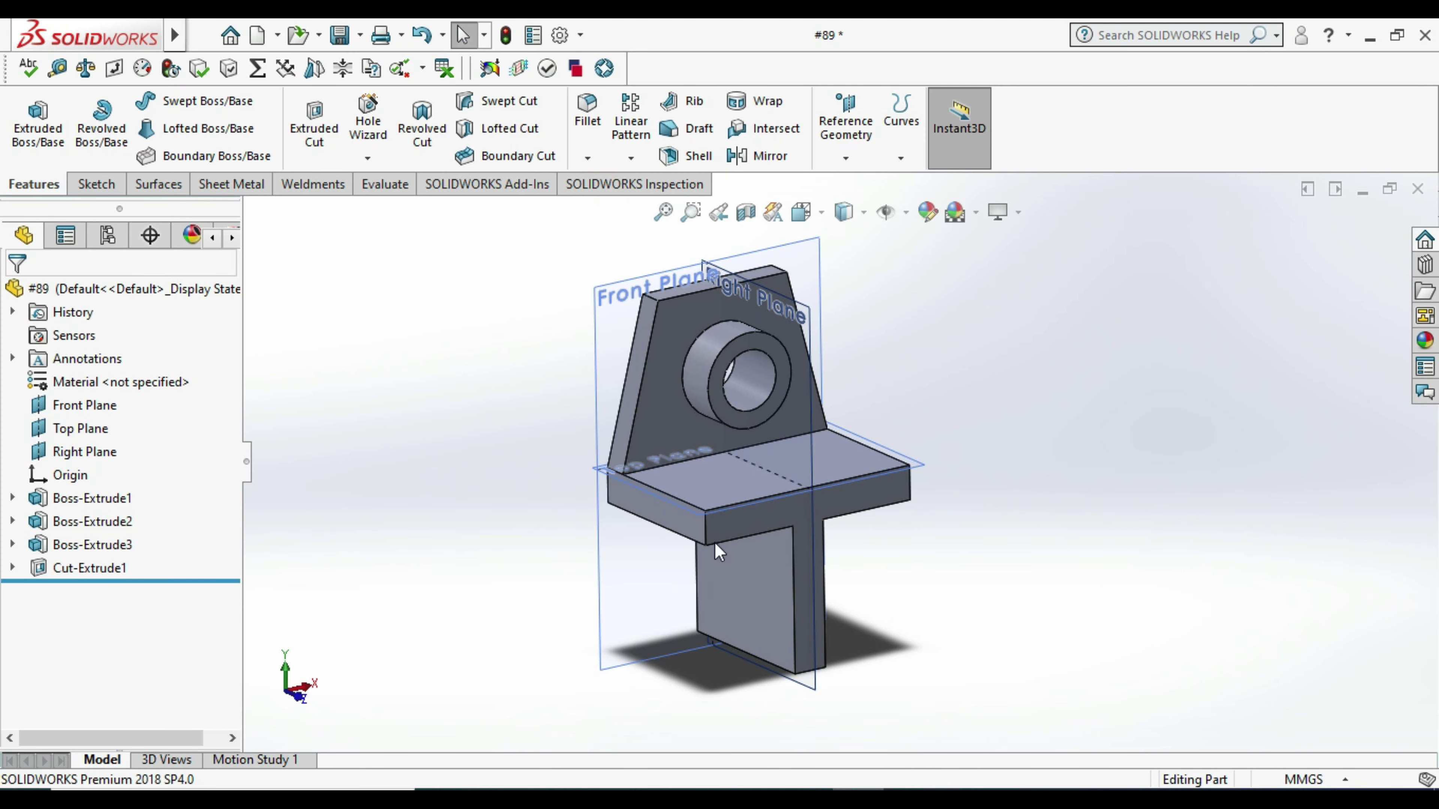
{"action": "left_click", "coordinate": [710, 533]}
{"action": "middle_click_drag", "start_coordinate": [709, 533], "coordinate": [838, 527]}
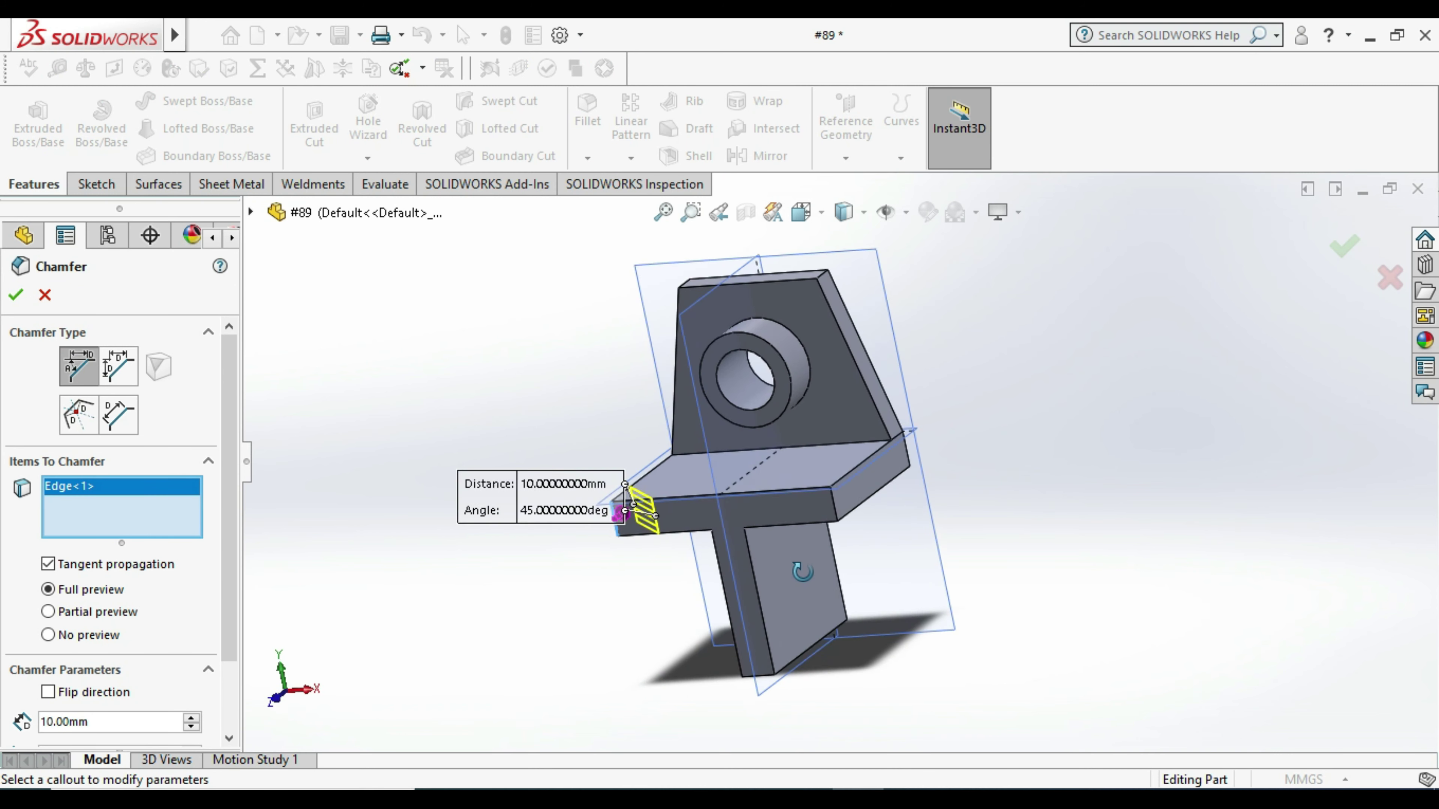
{"action": "left_click", "coordinate": [838, 527]}
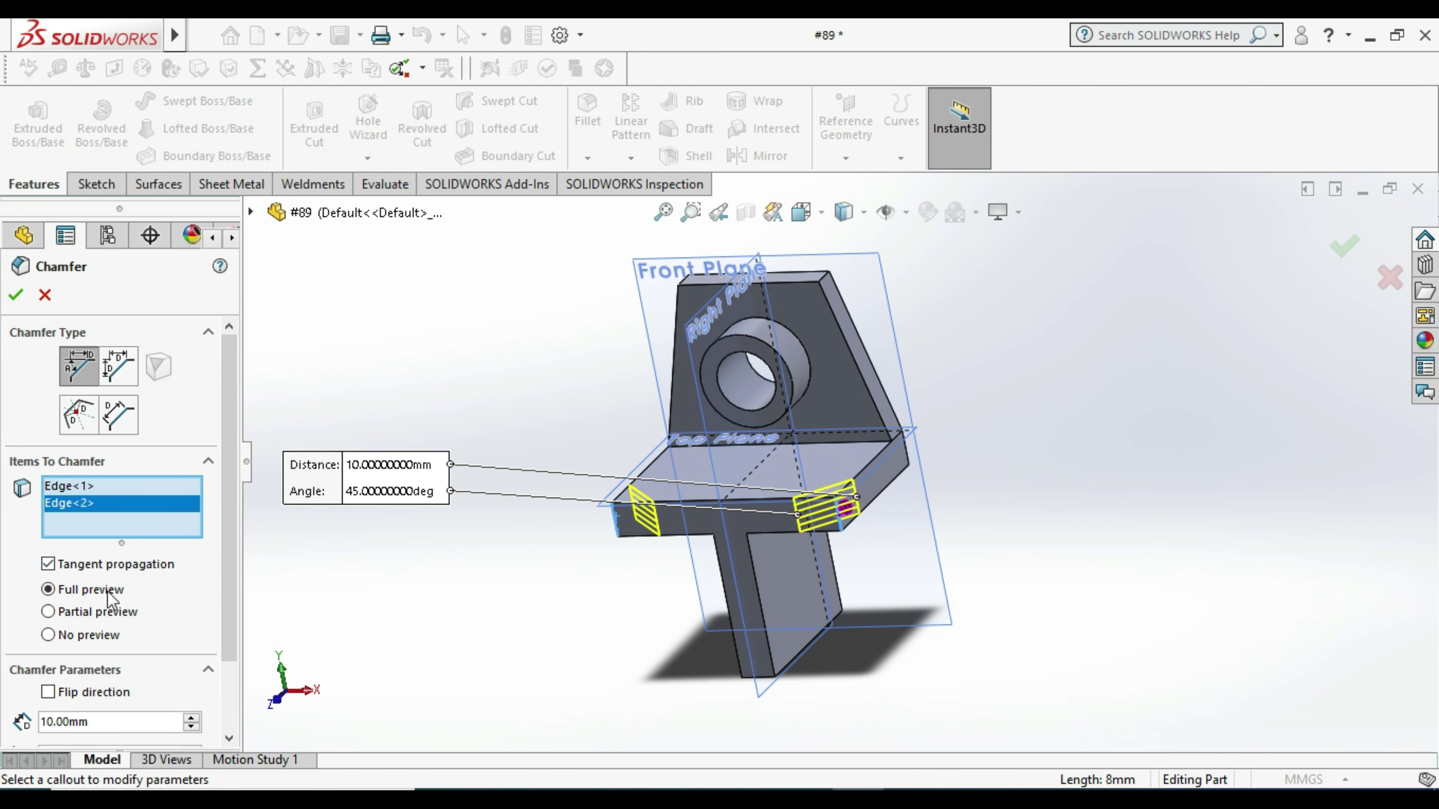
{"action": "left_click", "coordinate": [88, 722]}
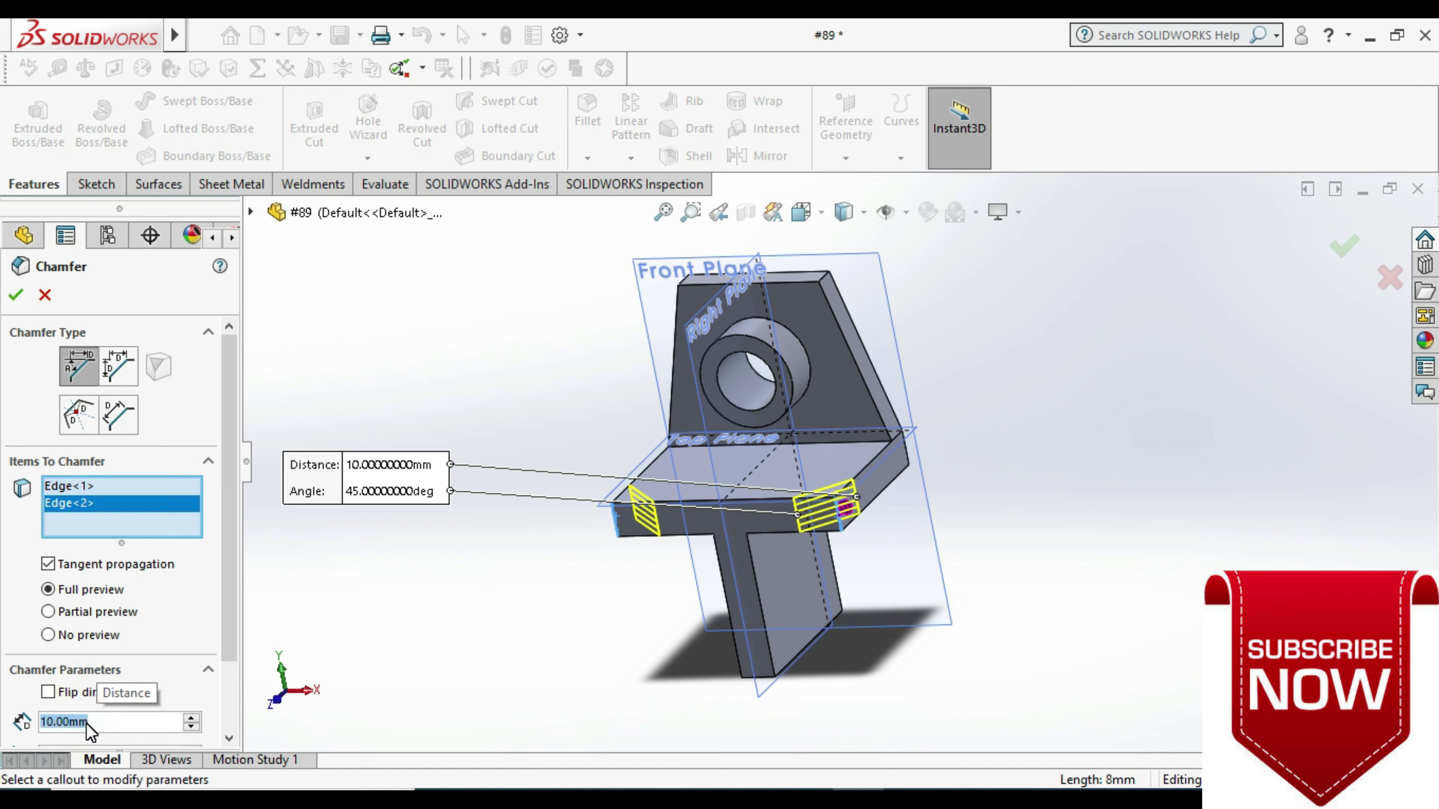
{"action": "type", "text": "2"}
{"action": "key", "text": "Return"}
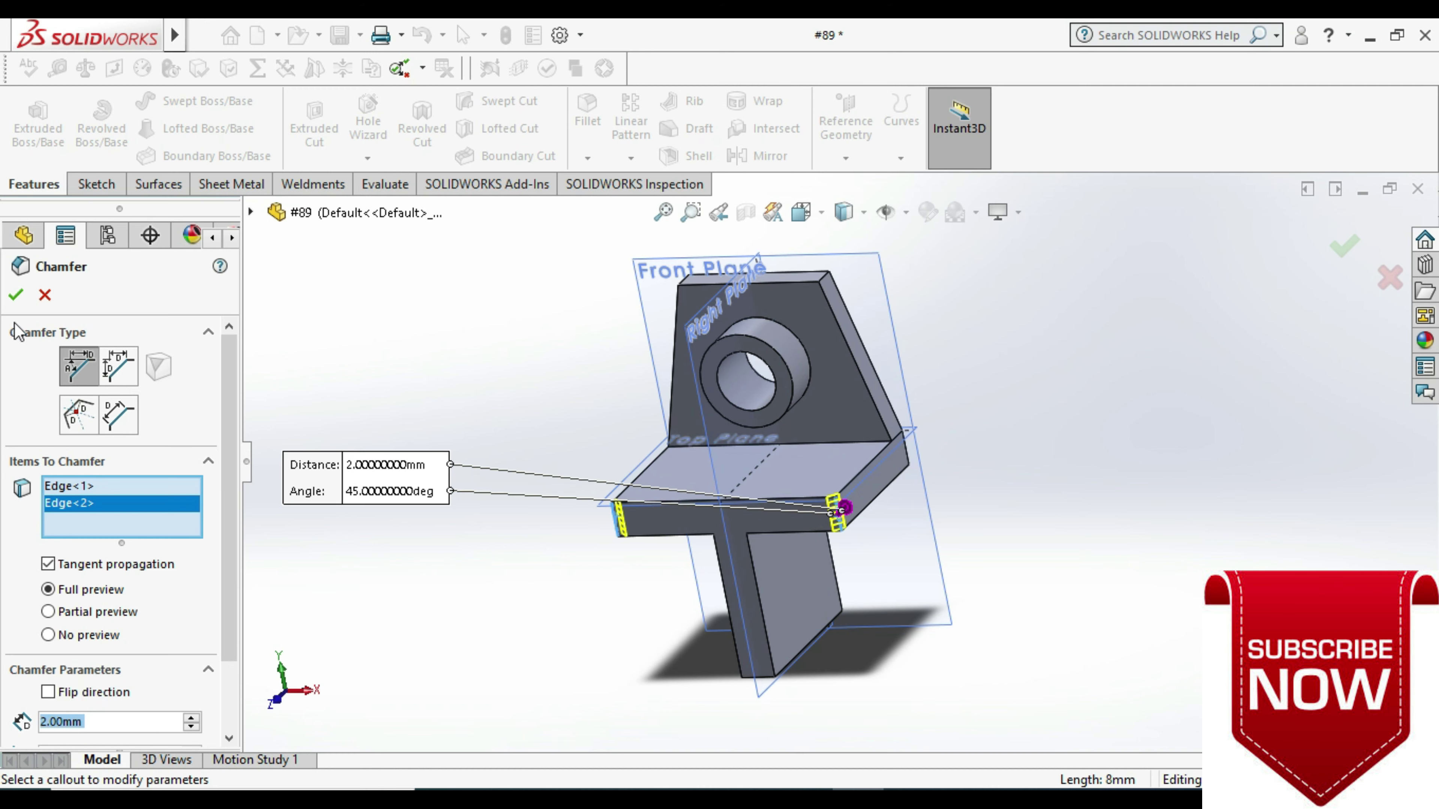
{"action": "left_click", "coordinate": [16, 294]}
{"action": "scroll", "coordinate": [634, 651], "scroll_direction": "up", "scroll_amount": 3}
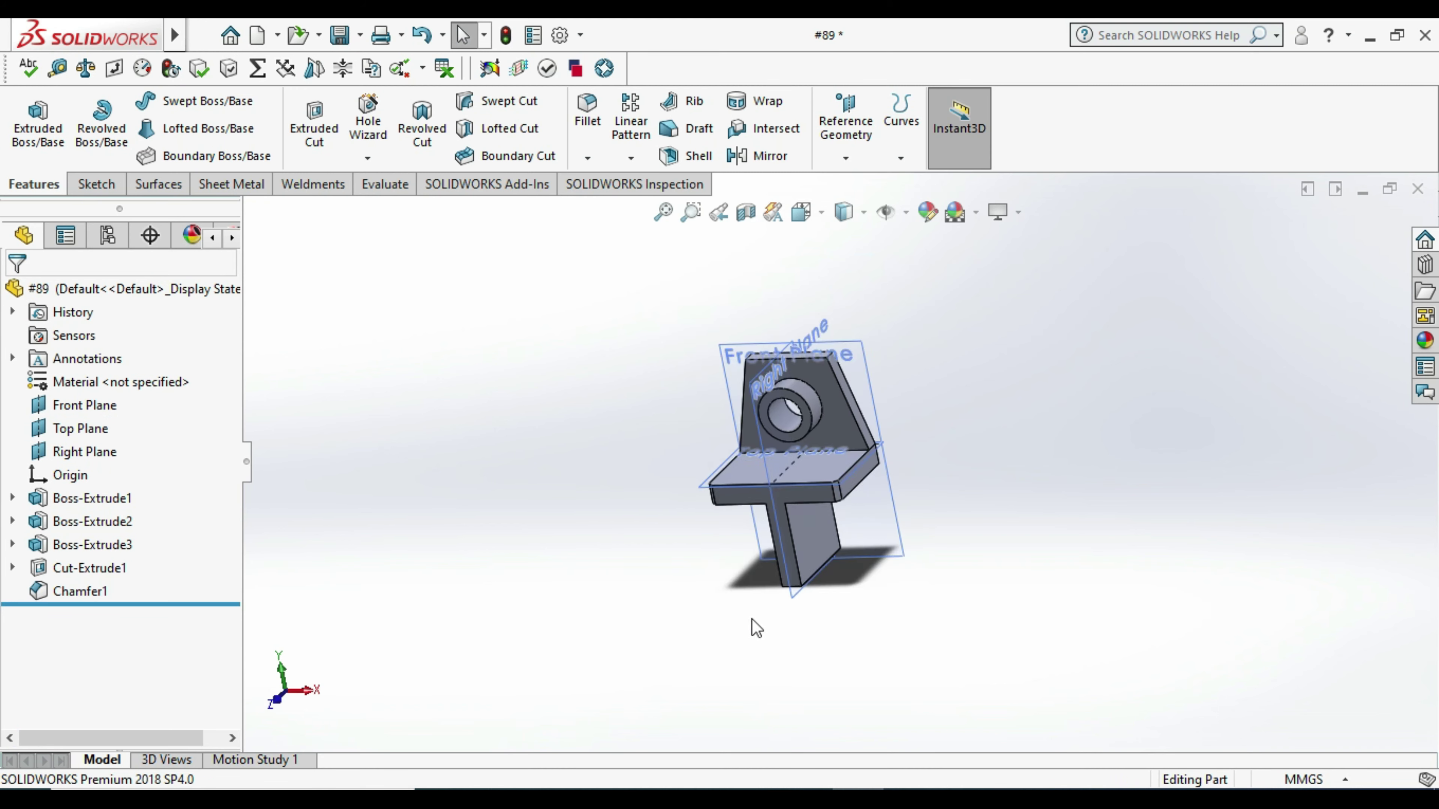
Step: Turn off View Planes, then orbit the bracket from below and back upright
{"action": "middle_click_drag", "start_coordinate": [741, 634], "coordinate": [828, 617]}
{"action": "scroll", "coordinate": [933, 464], "scroll_direction": "up", "scroll_amount": 3}
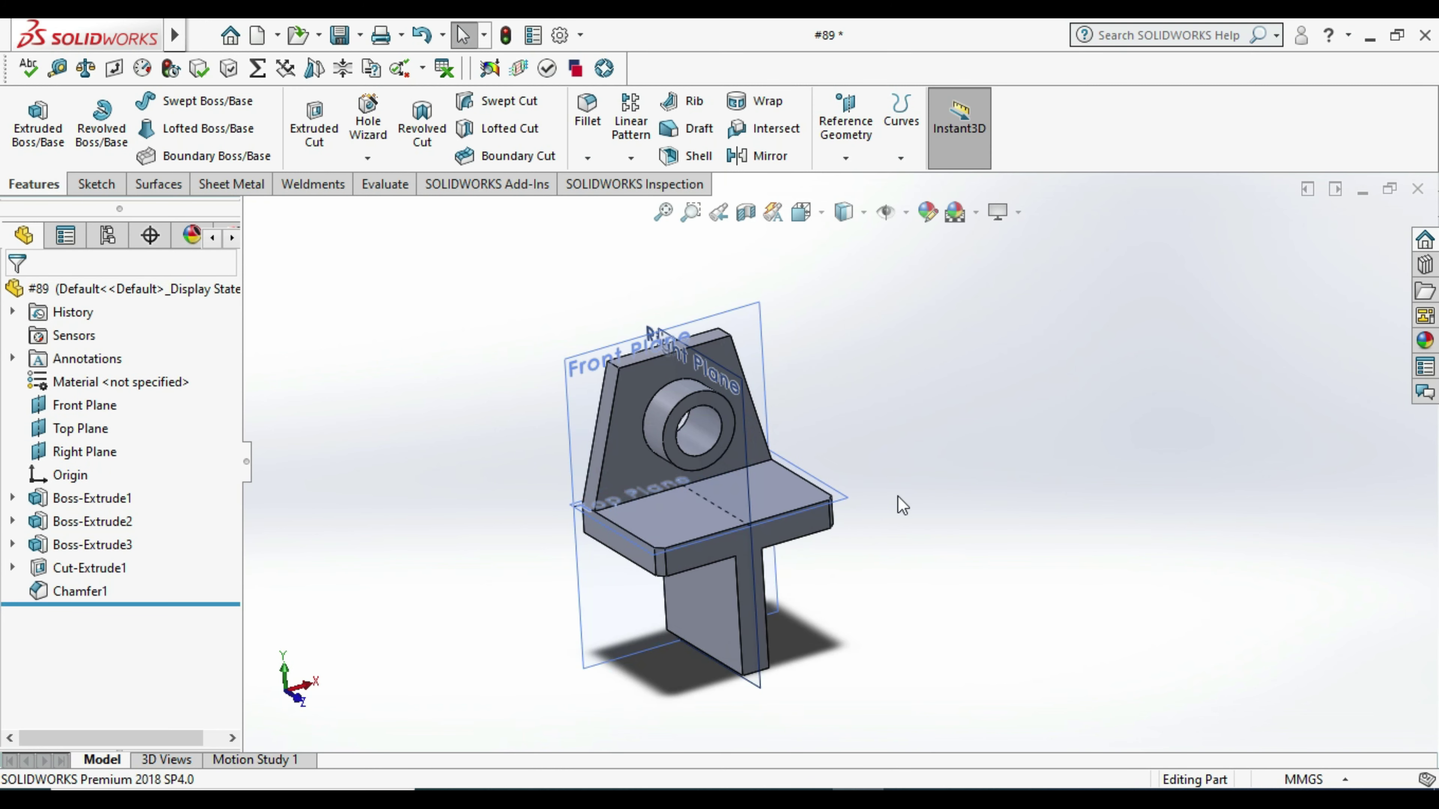
{"action": "left_click", "coordinate": [908, 213]}
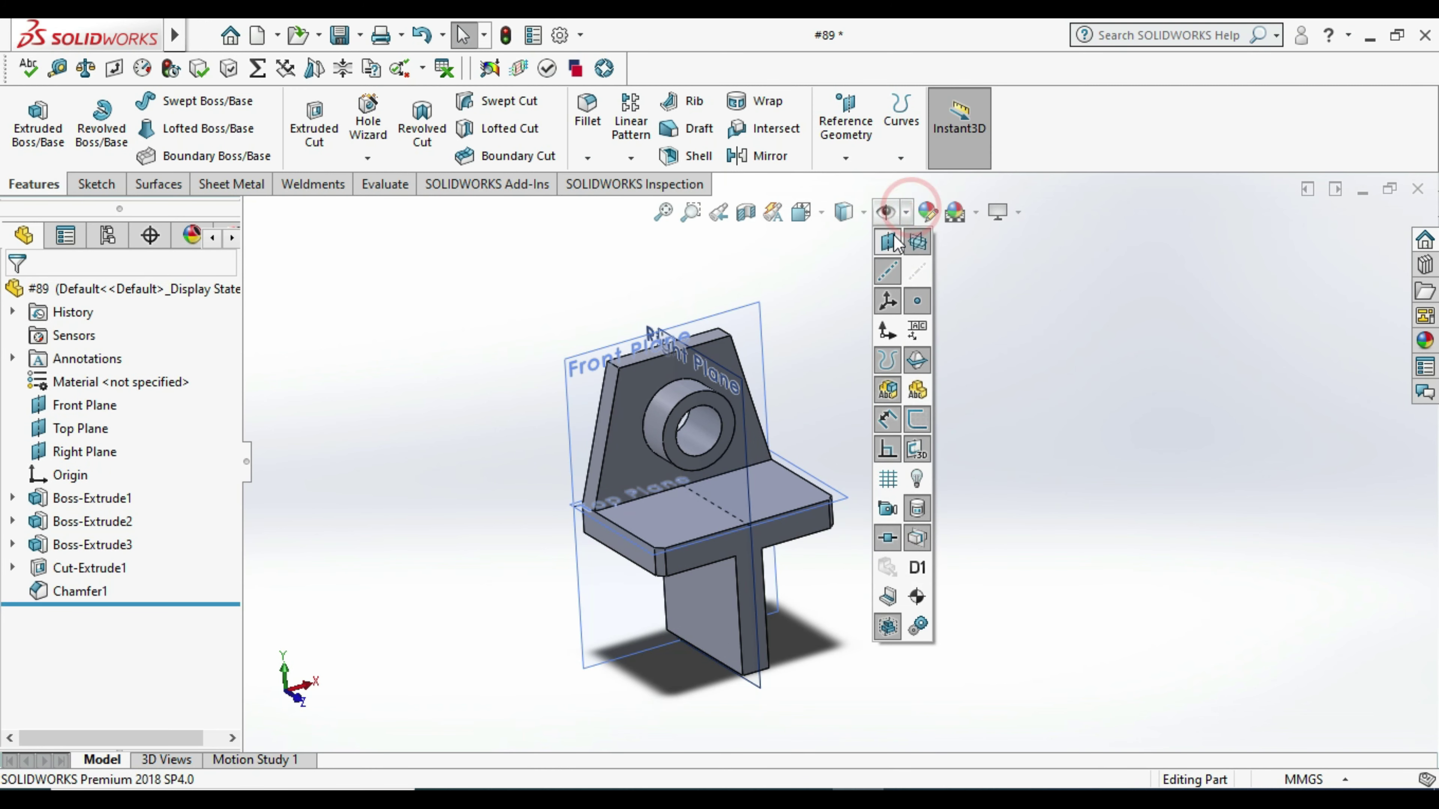
{"action": "left_click", "coordinate": [889, 237]}
{"action": "scroll", "coordinate": [782, 499], "scroll_direction": "up", "scroll_amount": 2}
{"action": "mouse_move", "coordinate": [827, 638]}
{"action": "middle_mouse_down"}
{"action": "mouse_move", "coordinate": [550, 664]}
{"action": "mouse_move", "coordinate": [414, 536]}
{"action": "mouse_move", "coordinate": [382, 446]}
{"action": "mouse_move", "coordinate": [596, 501]}
{"action": "middle_mouse_up"}
{"action": "middle_click_drag", "start_coordinate": [846, 456], "coordinate": [1033, 449]}
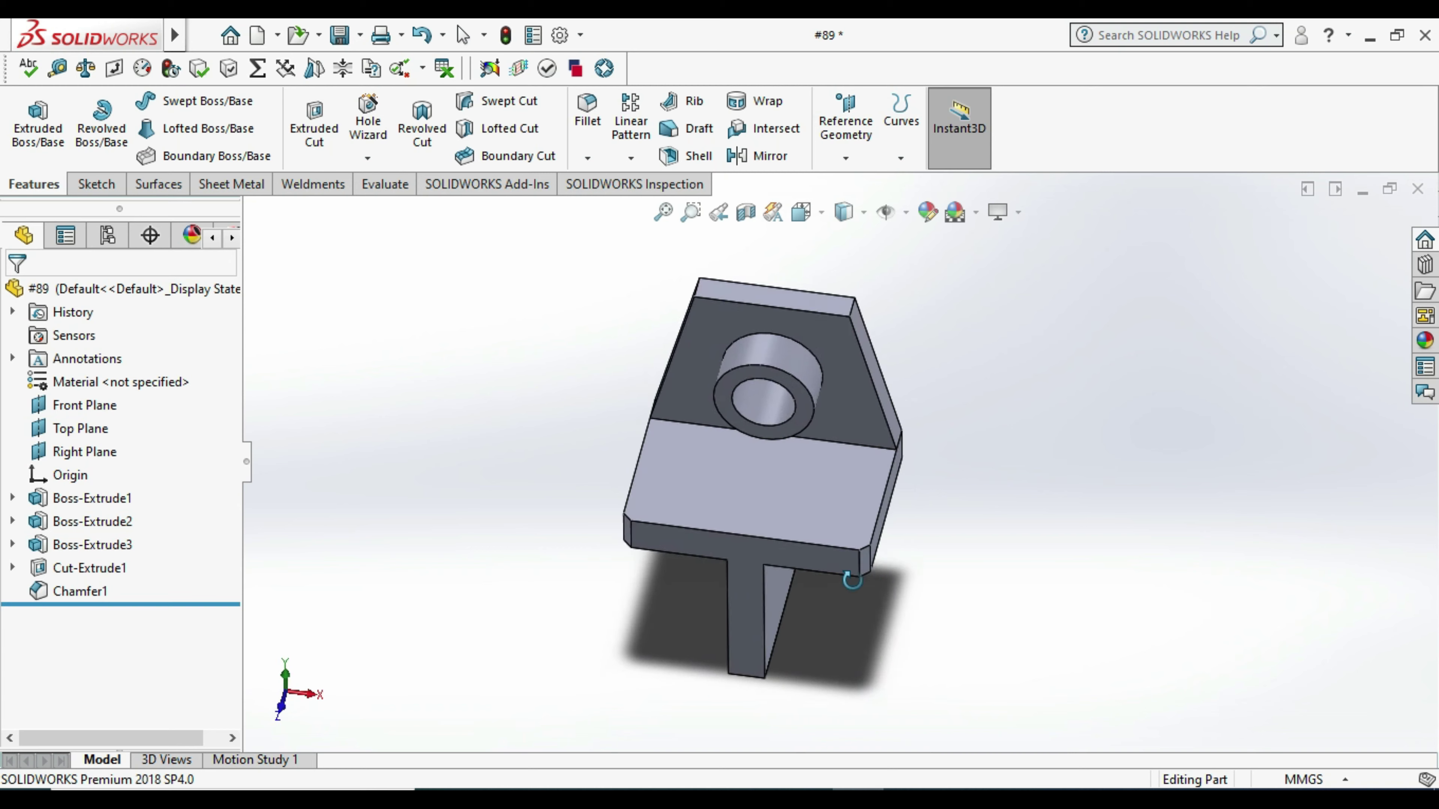
{"action": "mouse_move", "coordinate": [1282, 476]}
{"action": "middle_mouse_down"}
{"action": "mouse_move", "coordinate": [921, 578]}
{"action": "mouse_move", "coordinate": [832, 344]}
{"action": "middle_mouse_up"}
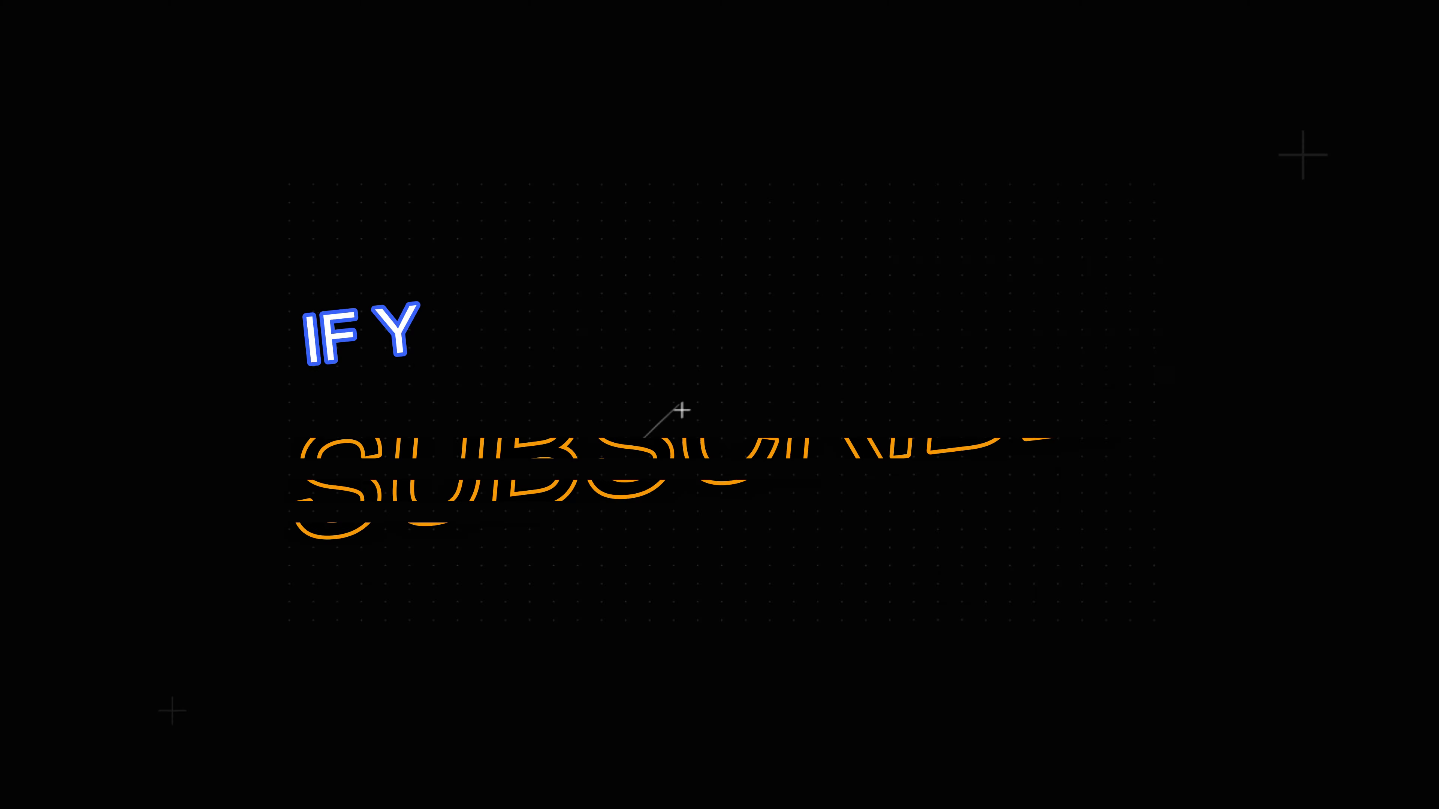